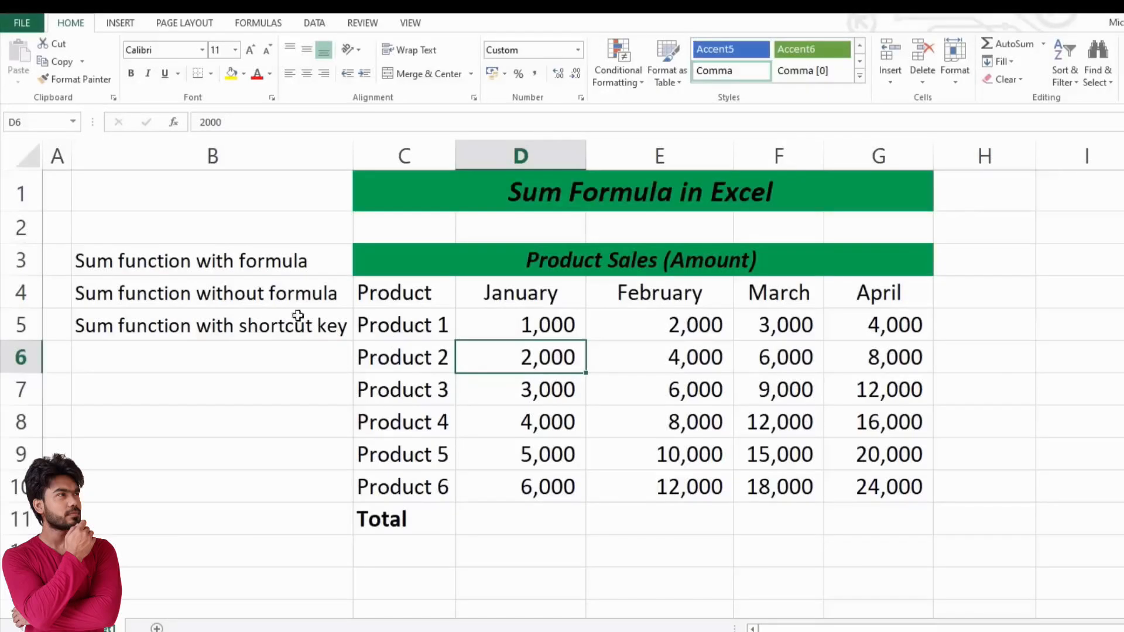
Examine the list of three sum methods in column B and the product sales table with its Total row.
left_click(130, 262)
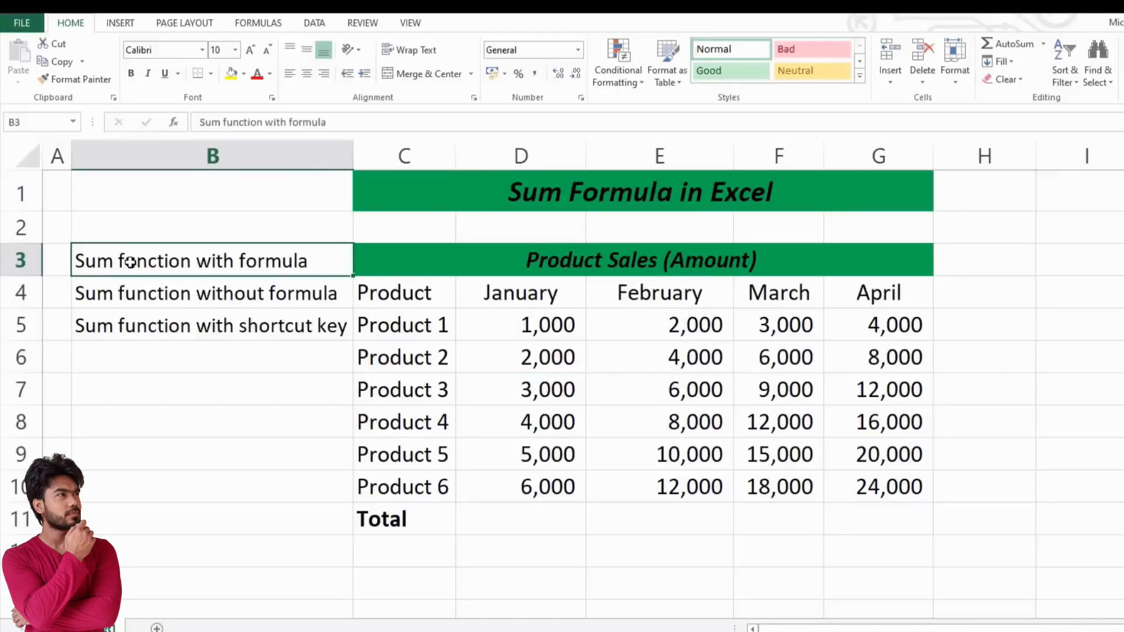
left_click(145, 293)
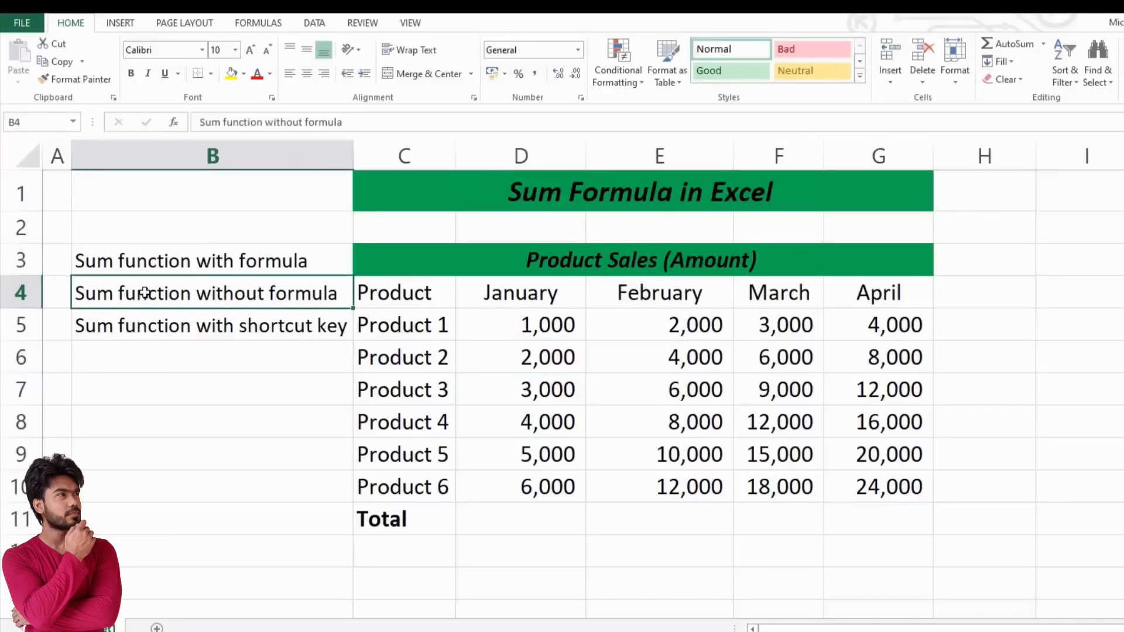
left_click(158, 323)
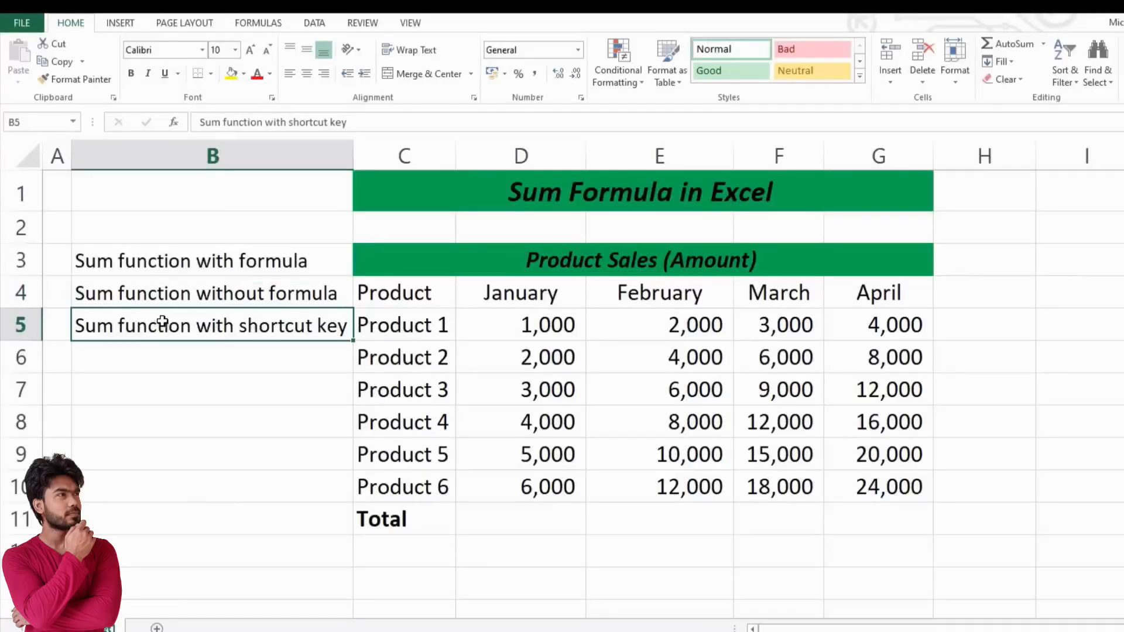
left_click(209, 264)
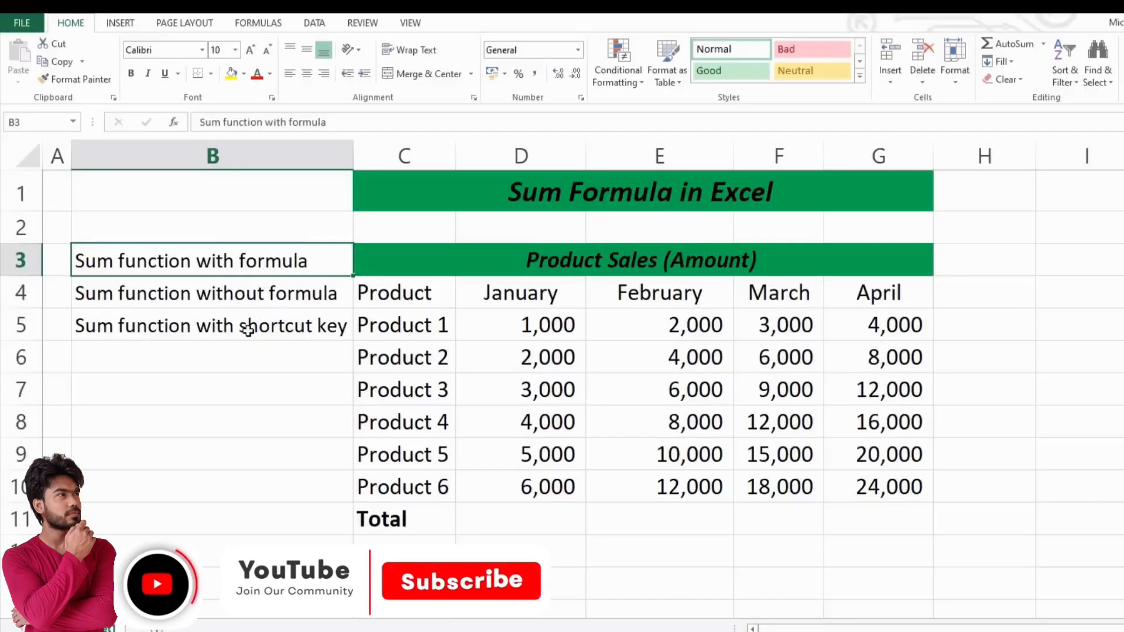
left_click(535, 263)
left_click_drag(380, 293, 419, 487)
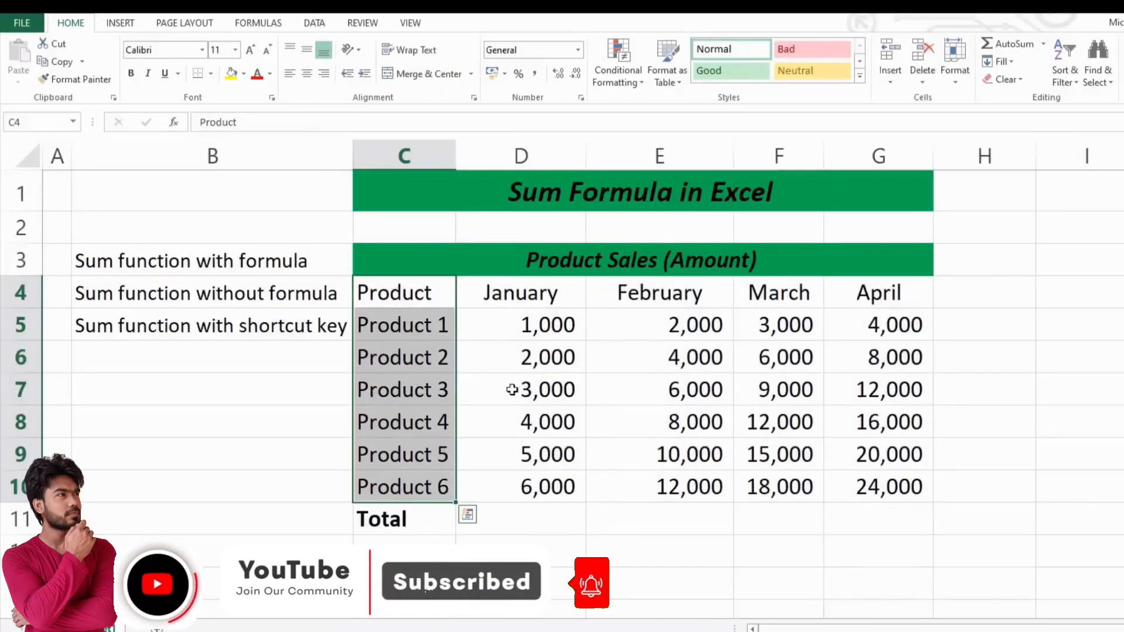
left_click_drag(552, 291, 859, 296)
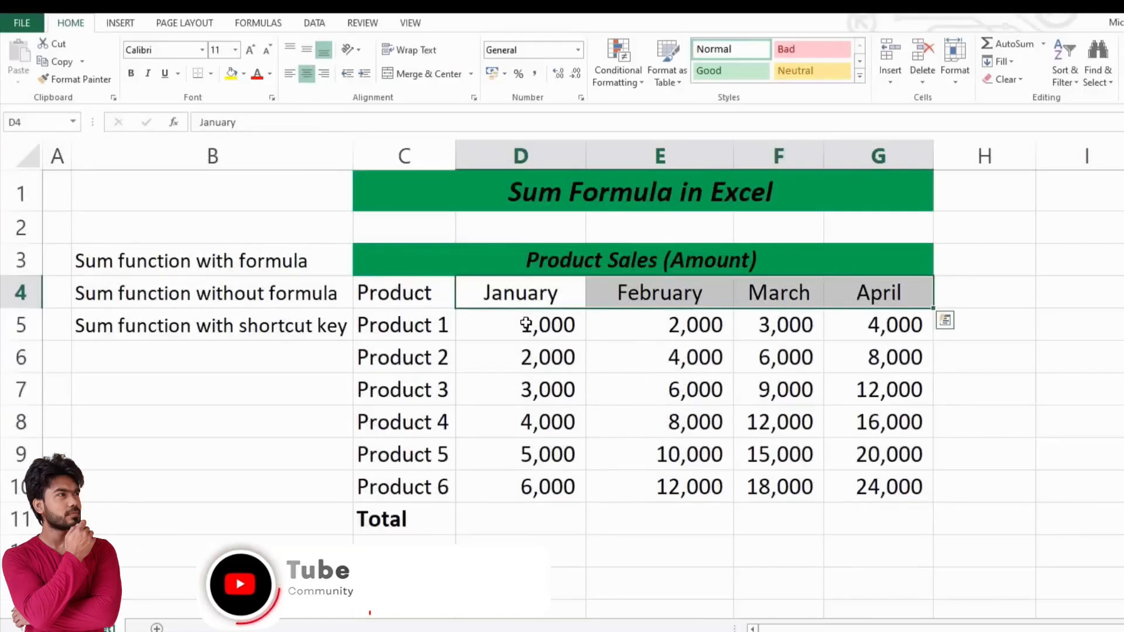
left_click_drag(514, 322, 883, 476)
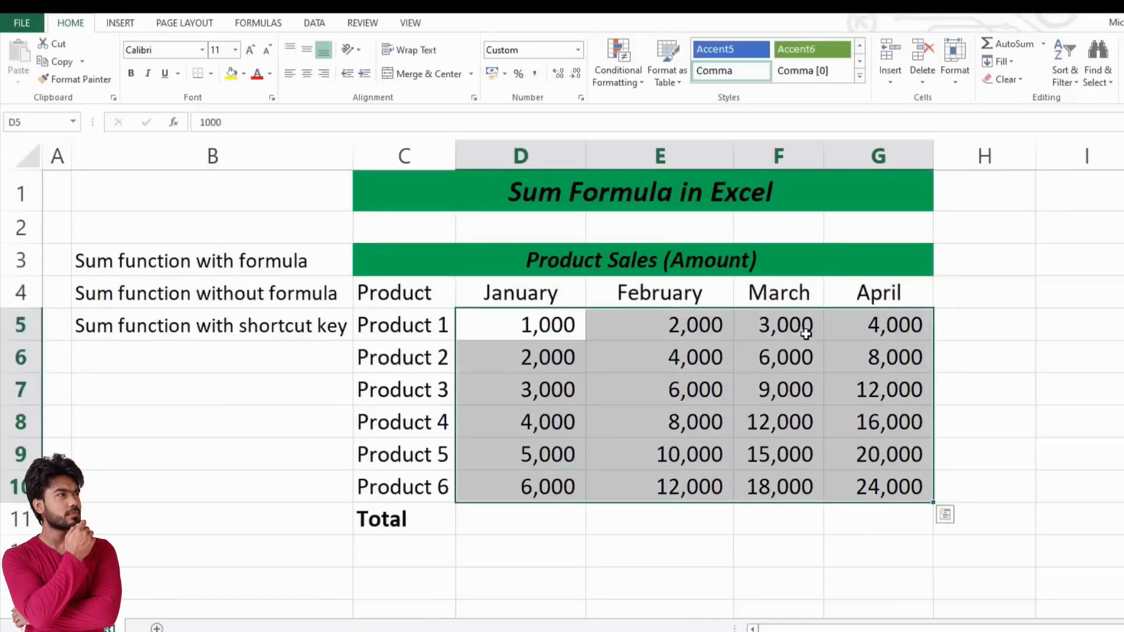
left_click_drag(504, 329, 864, 473)
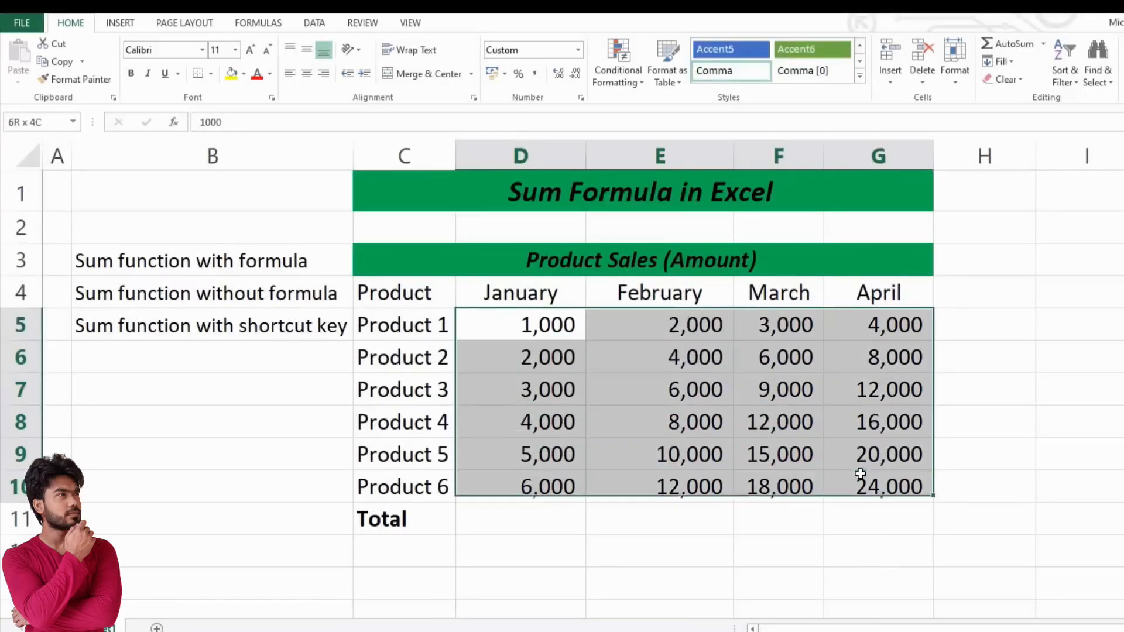
left_click_drag(557, 522, 899, 524)
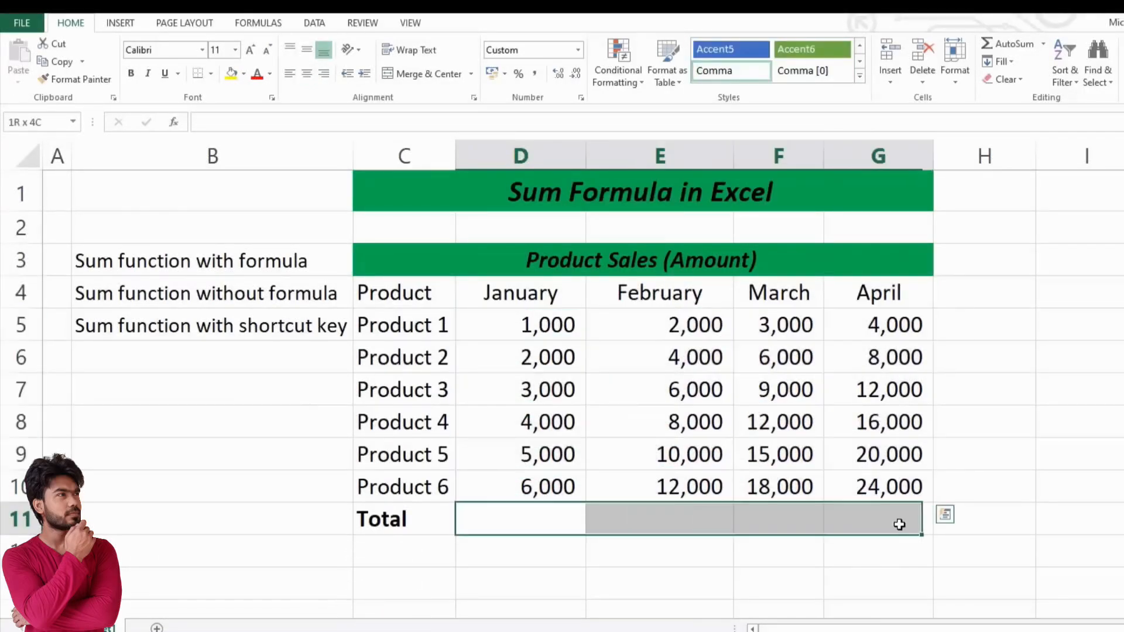
Total the January sales in D11 with the SUM function, taking D5 as the first cell and D10 as the last.
left_click(522, 515)
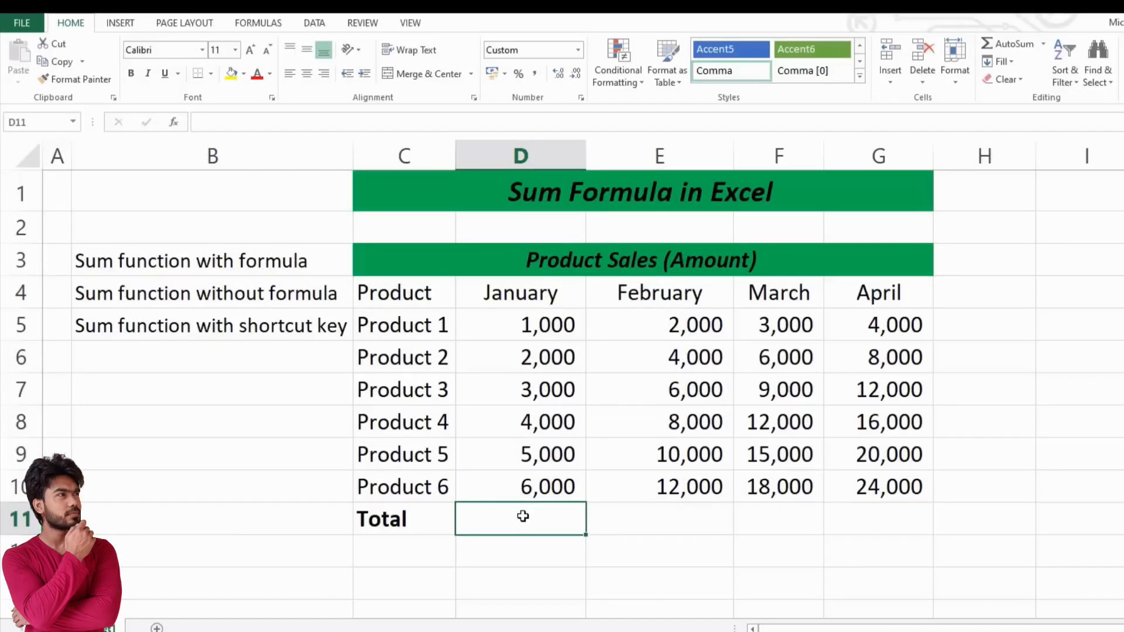
type("=")
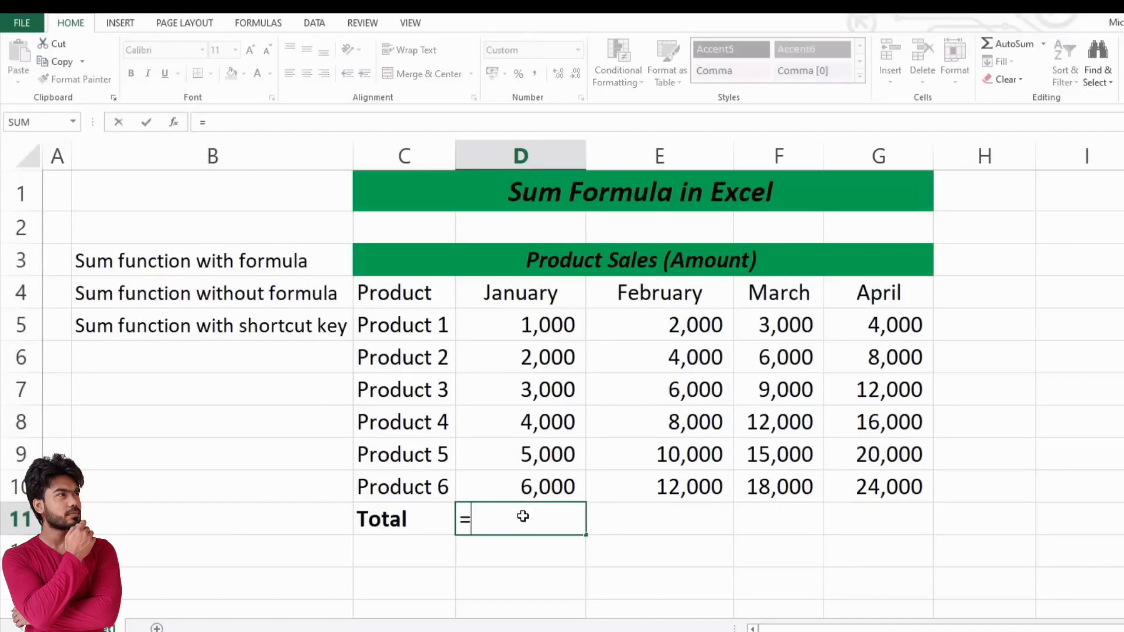
type("sum")
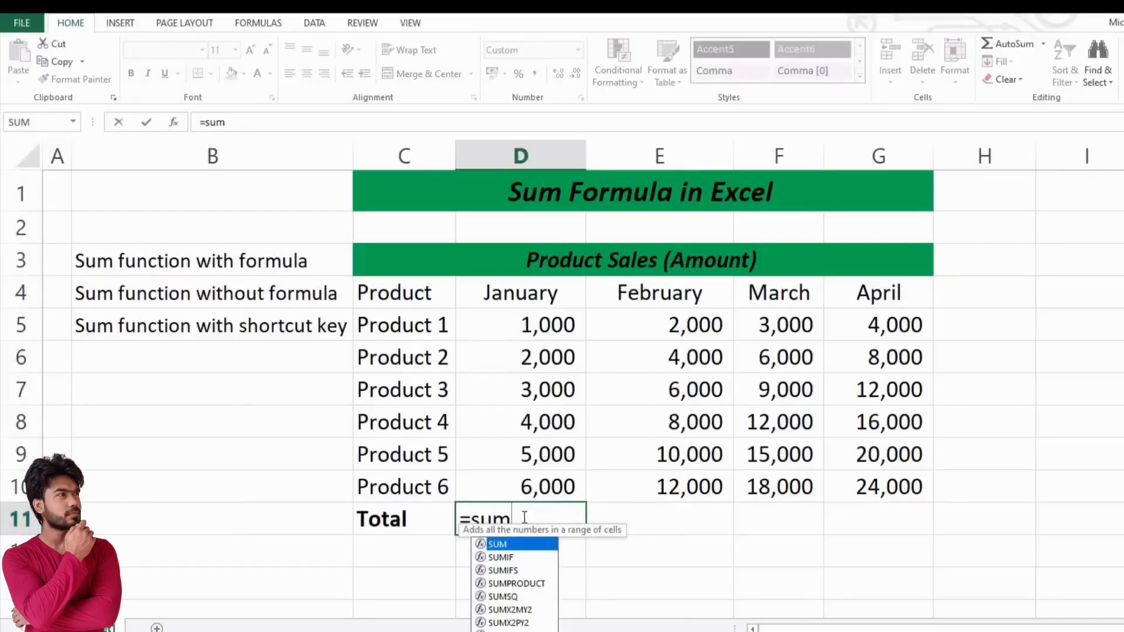
double_click(513, 546)
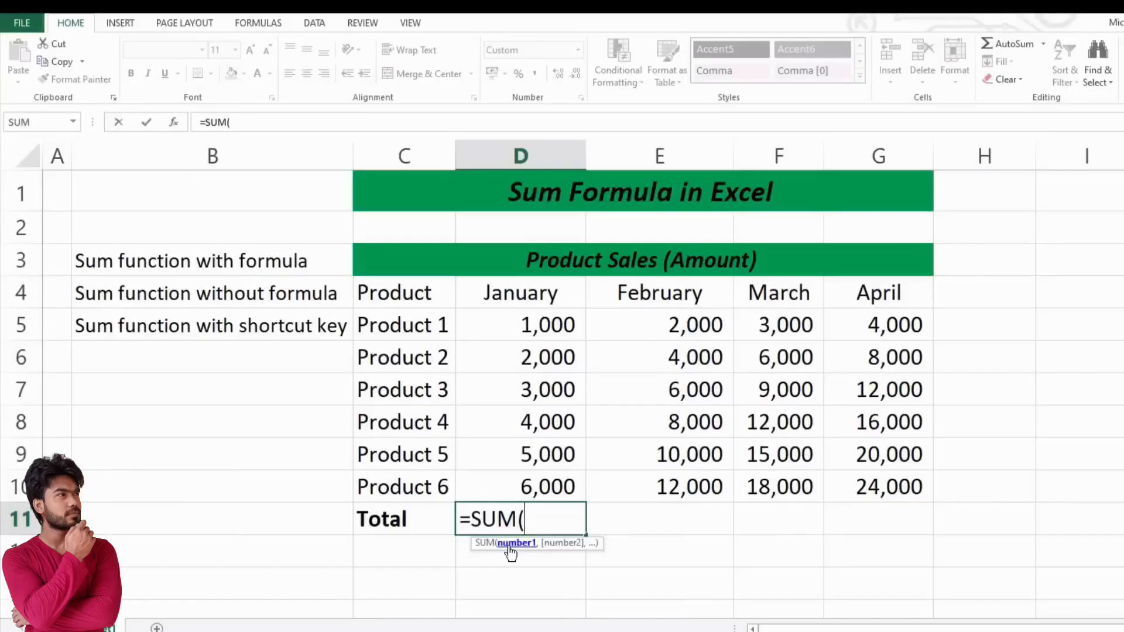
left_click(525, 329)
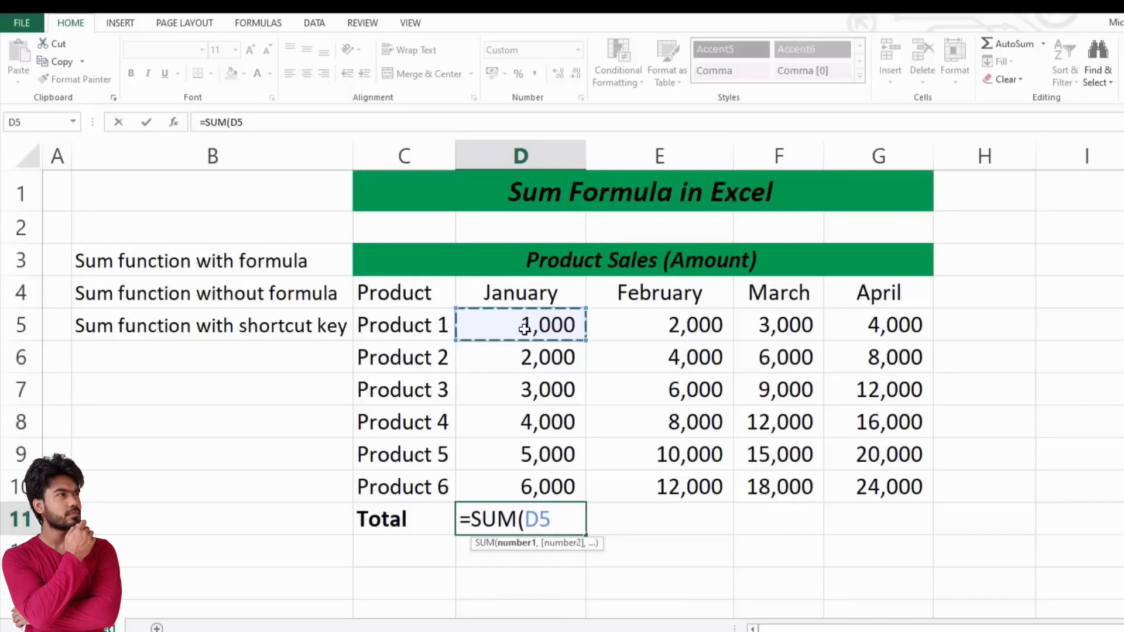
type(":")
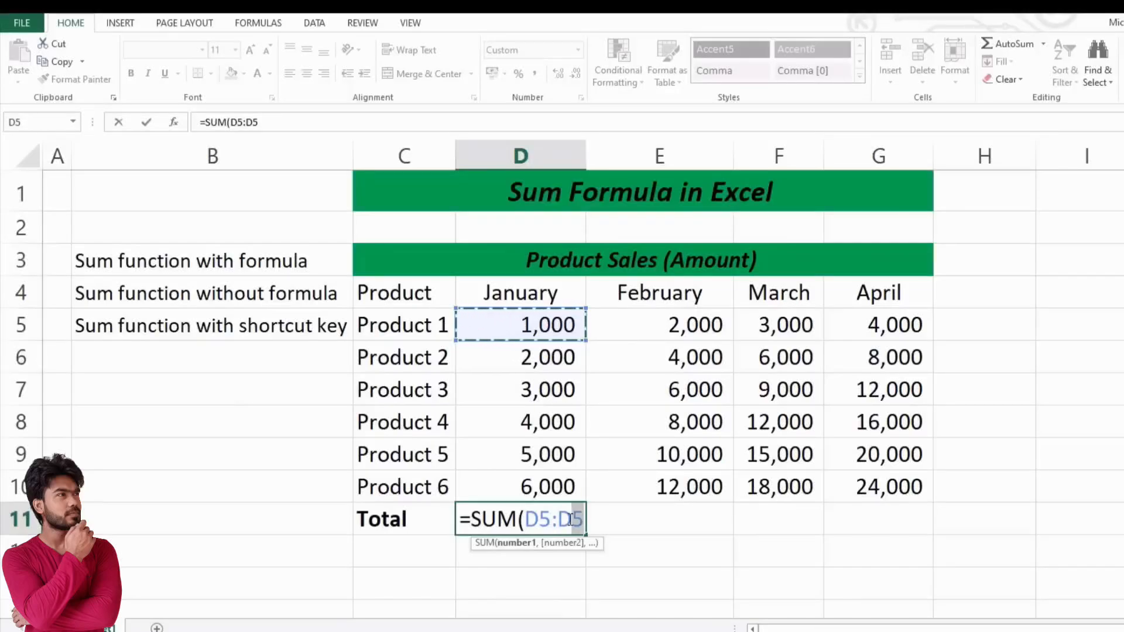
left_click_drag(576, 519, 557, 520)
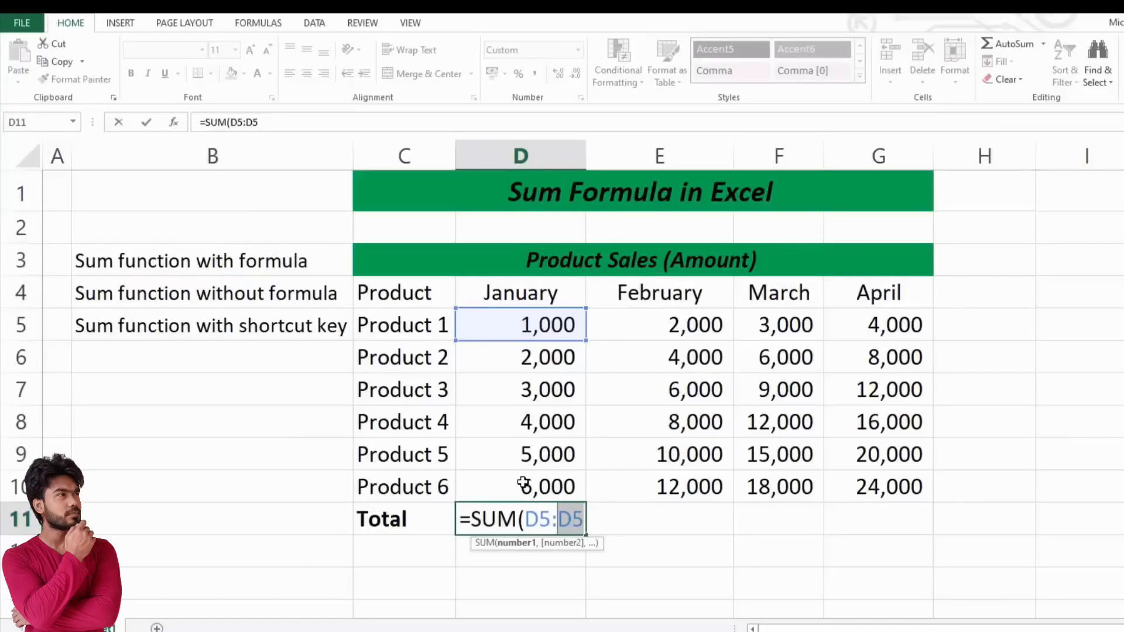
left_click(523, 484)
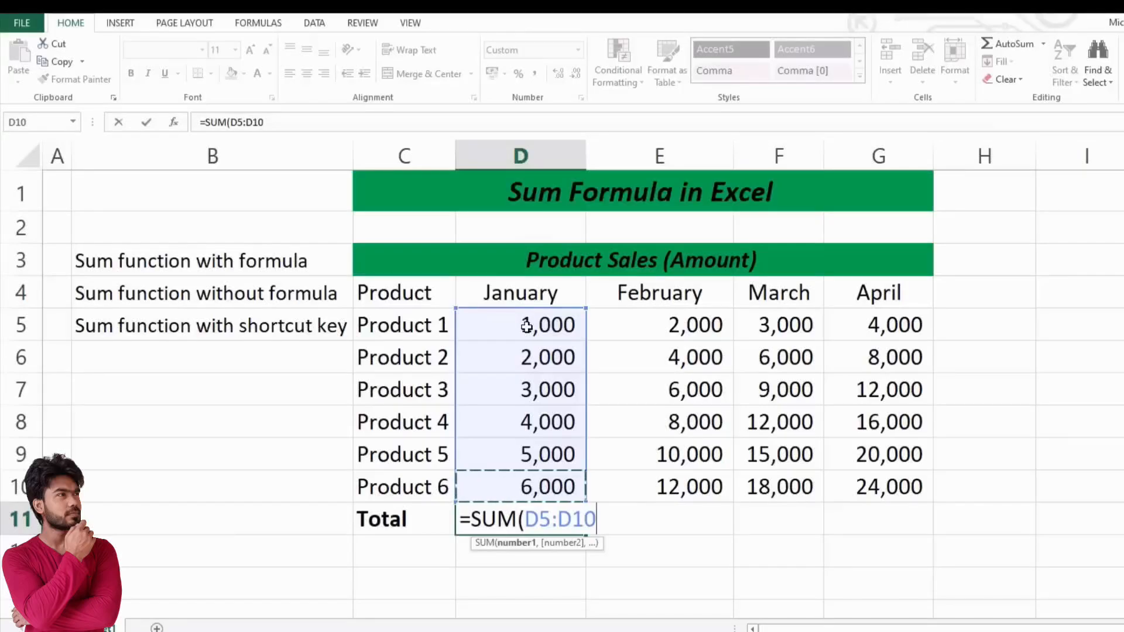
key("Return")
key("Up")
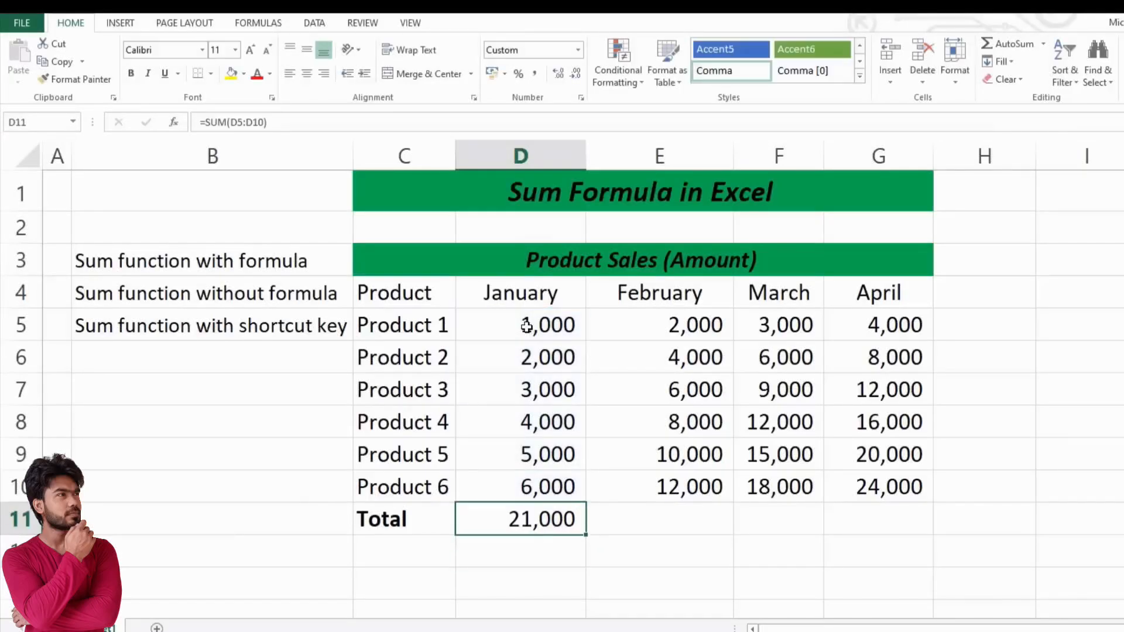
Clear D11 and re-enter the January total as a SUM of the whole range D5:D10.
key("Delete")
type("=")
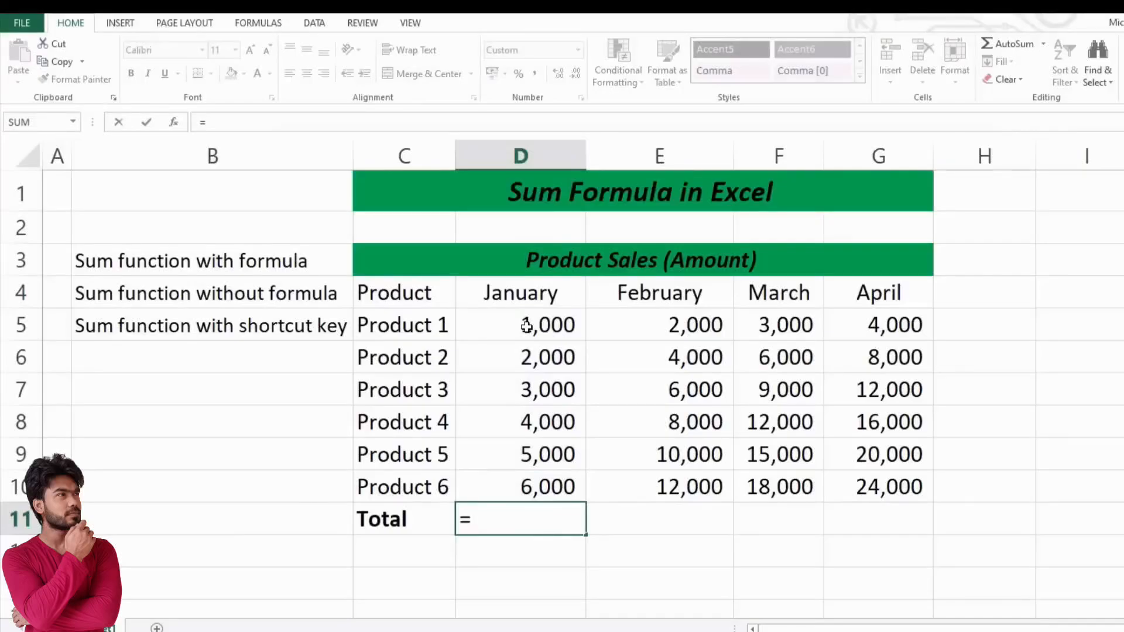
type("sum")
key("Tab")
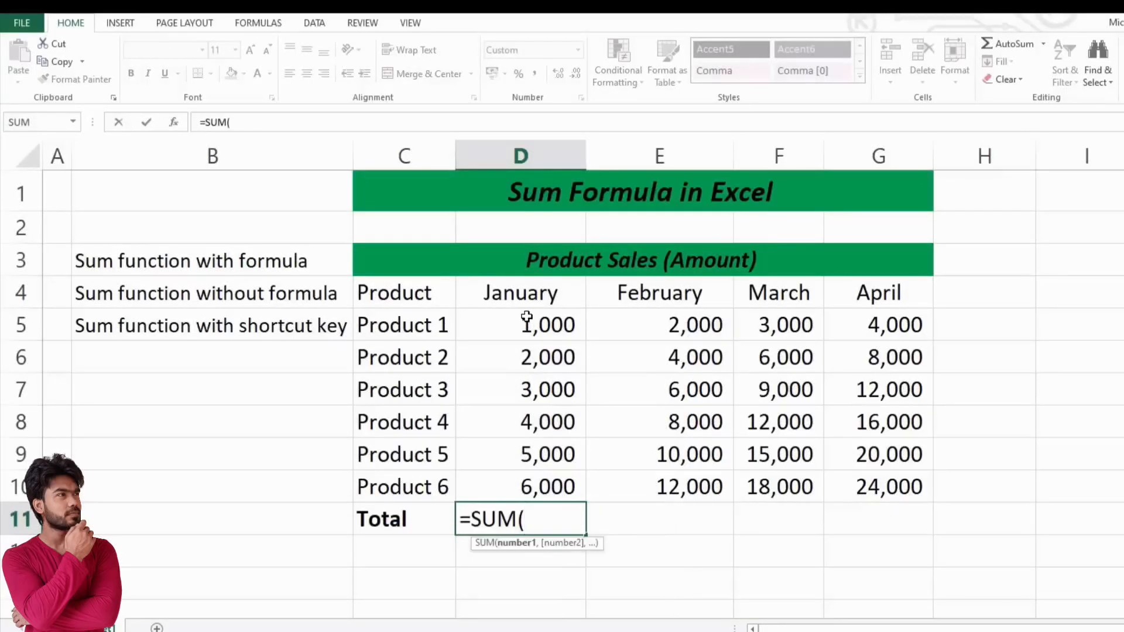
left_click(529, 333)
left_click_drag(529, 333, 529, 484)
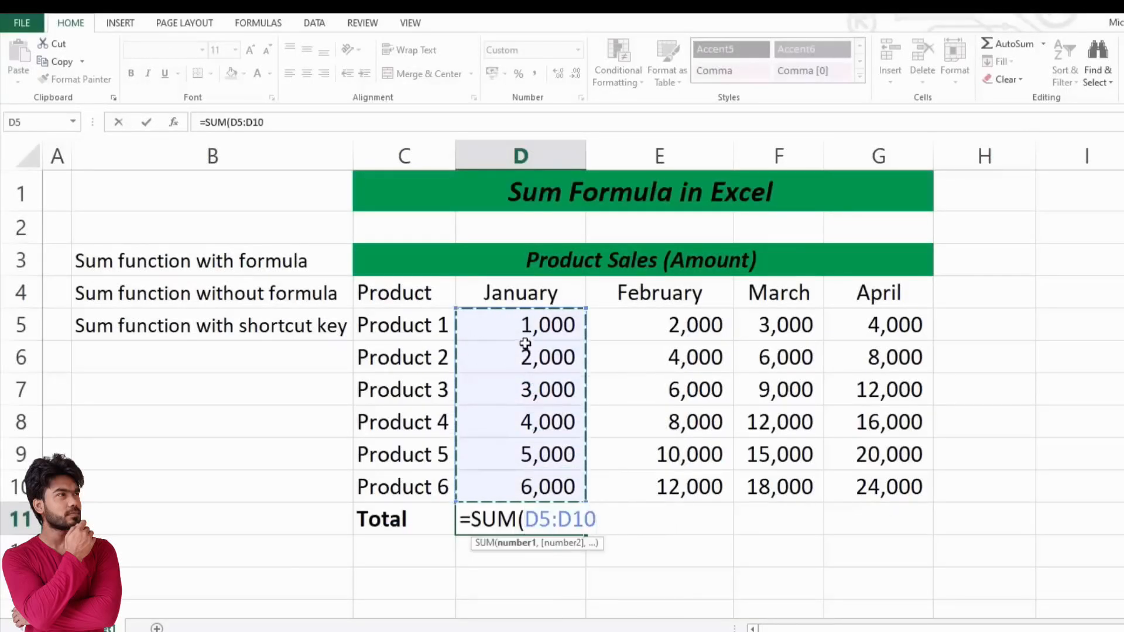
left_click(528, 320)
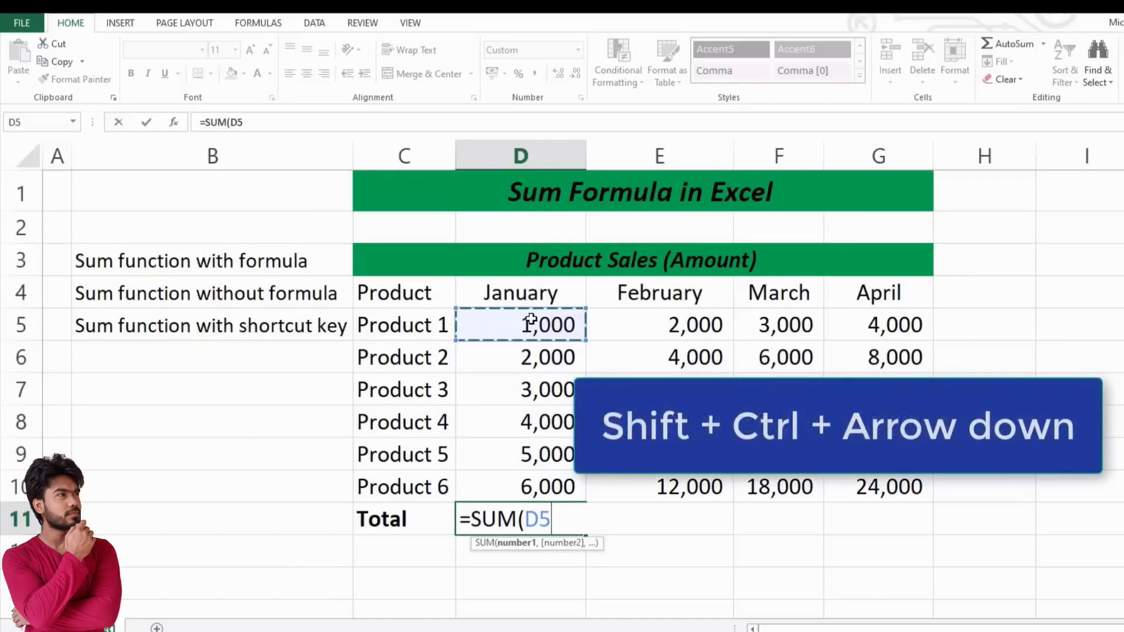
key("ctrl+shift+Down")
key("Return")
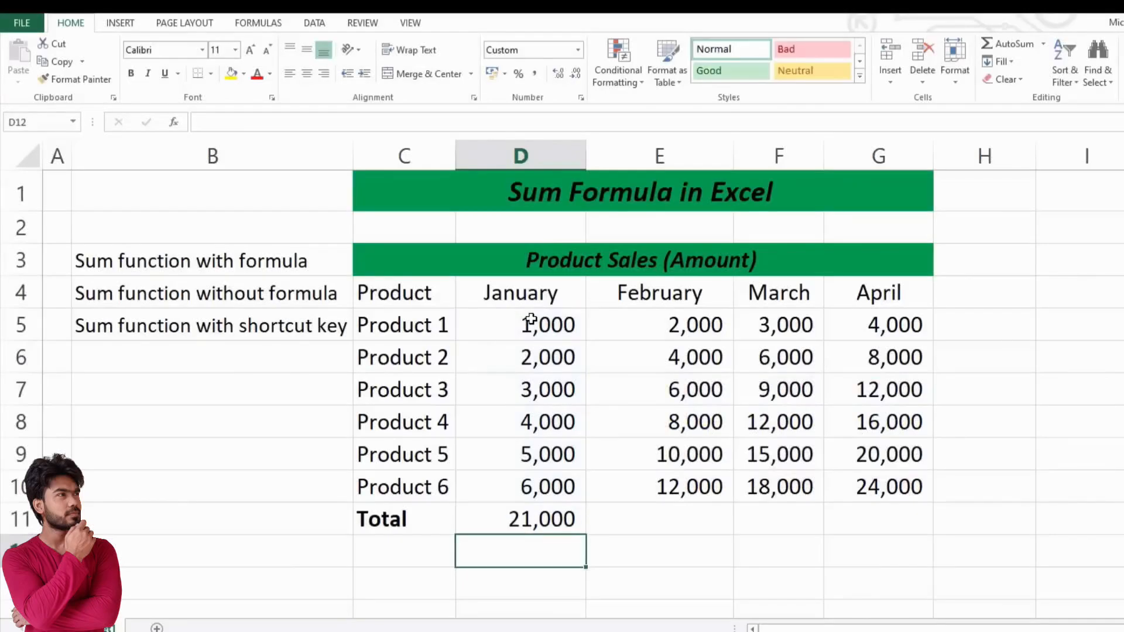
key("Up")
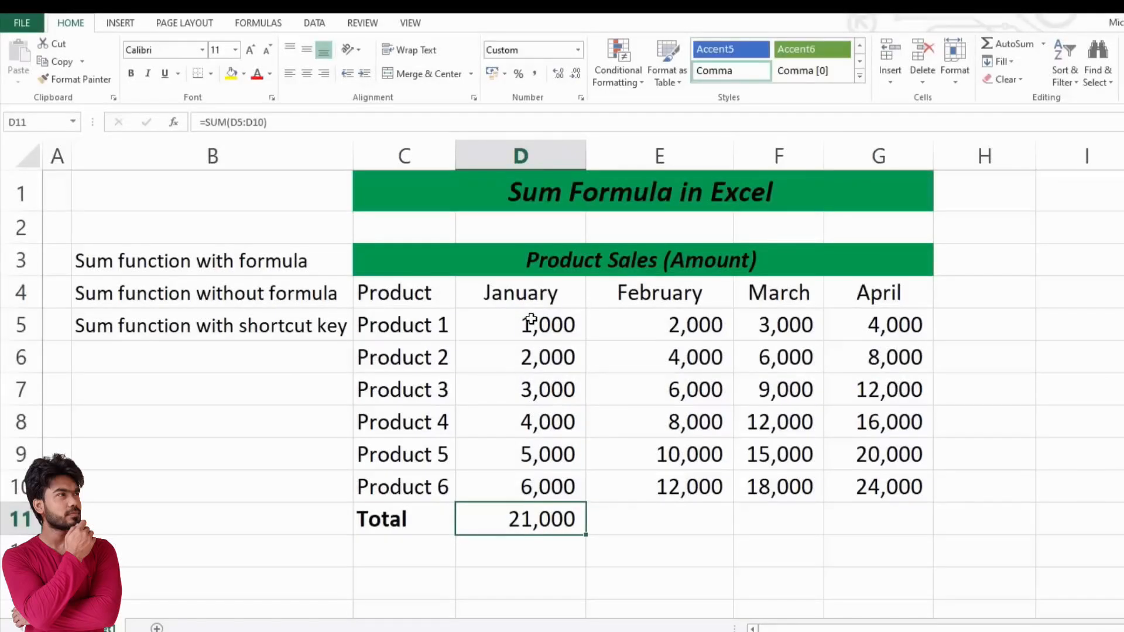
Copy the January total formula from D11 into E11:G11 for February, March and April.
key("ctrl+c")
key("Right")
key("shift+Right")
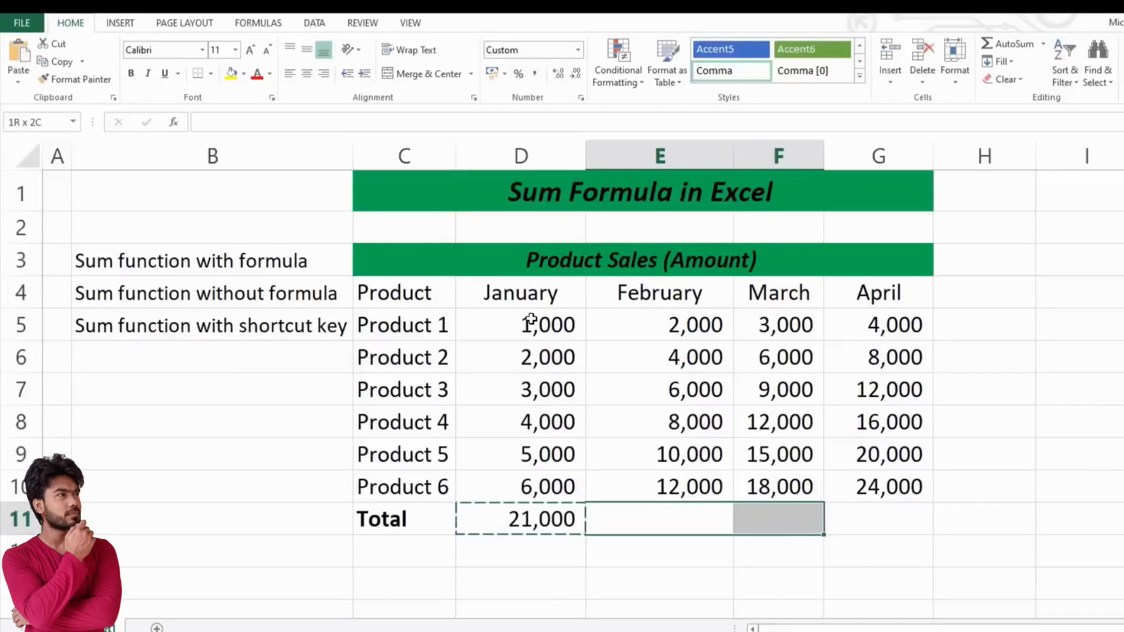
key("shift+Right")
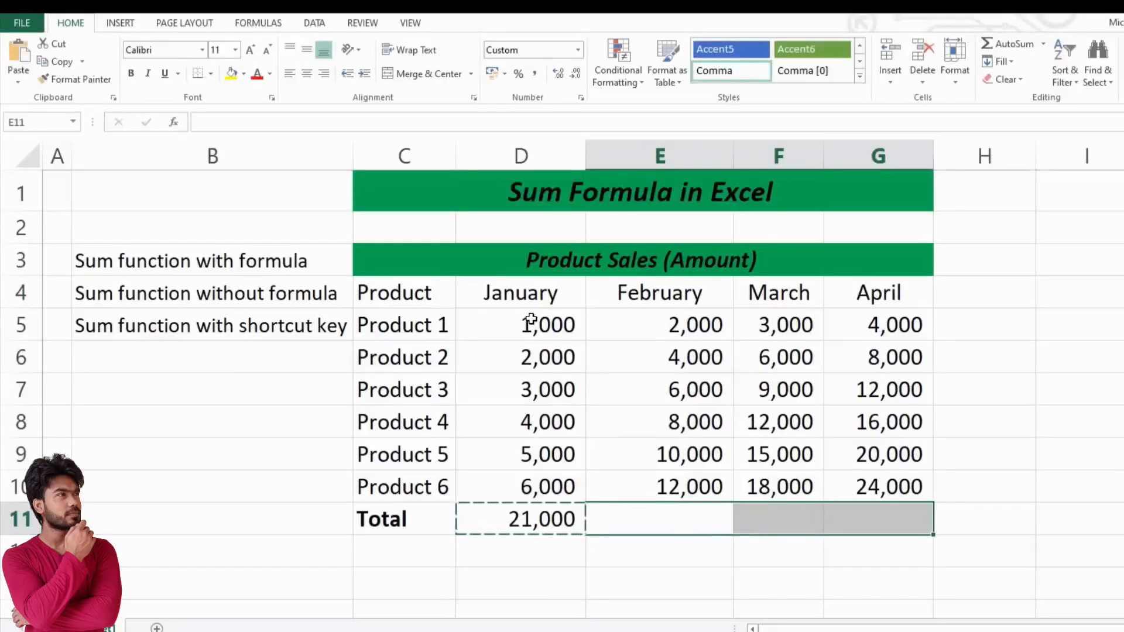
key("ctrl+v")
left_click_drag(642, 321, 858, 491)
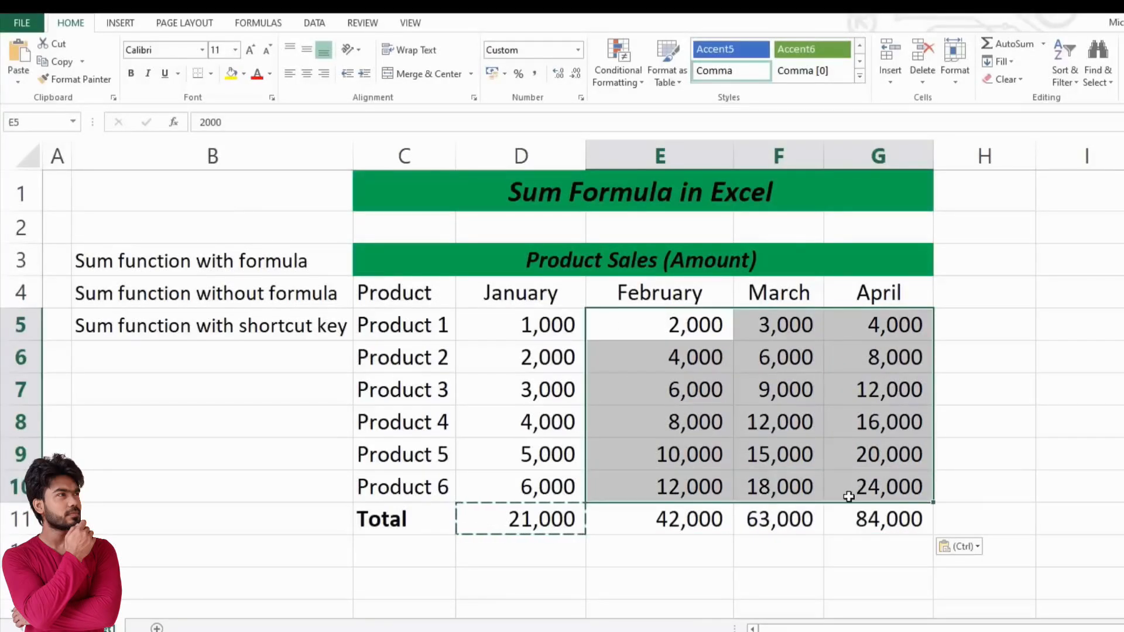
Clear the totals in E11:G11 and fill the D11 formula across to G11 instead.
left_click_drag(710, 514, 841, 516)
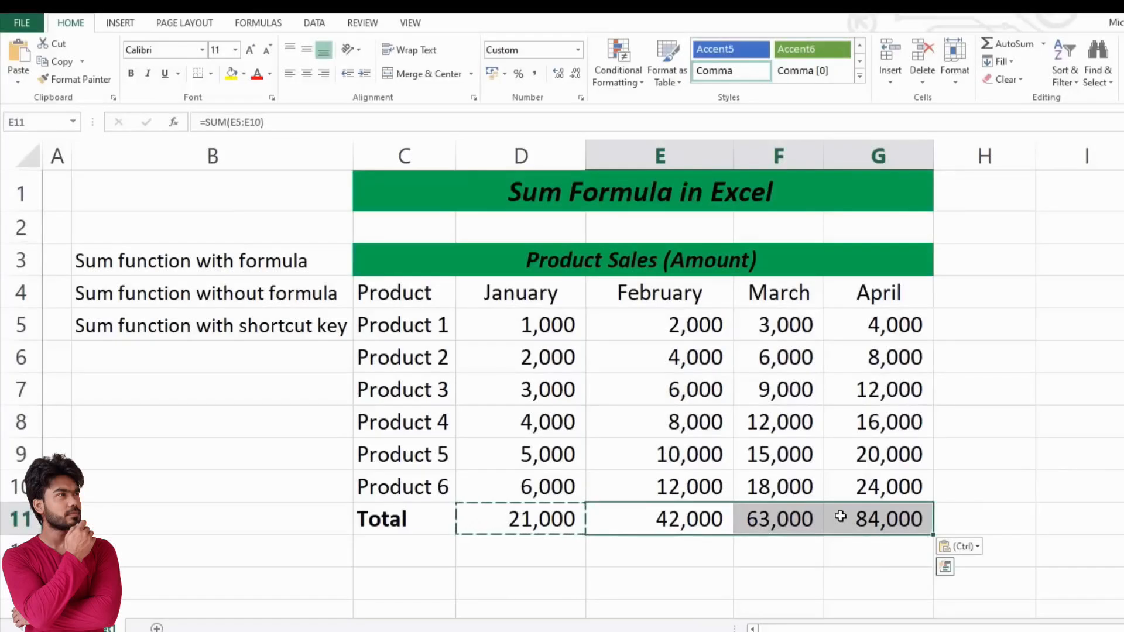
key("Escape")
key("Delete")
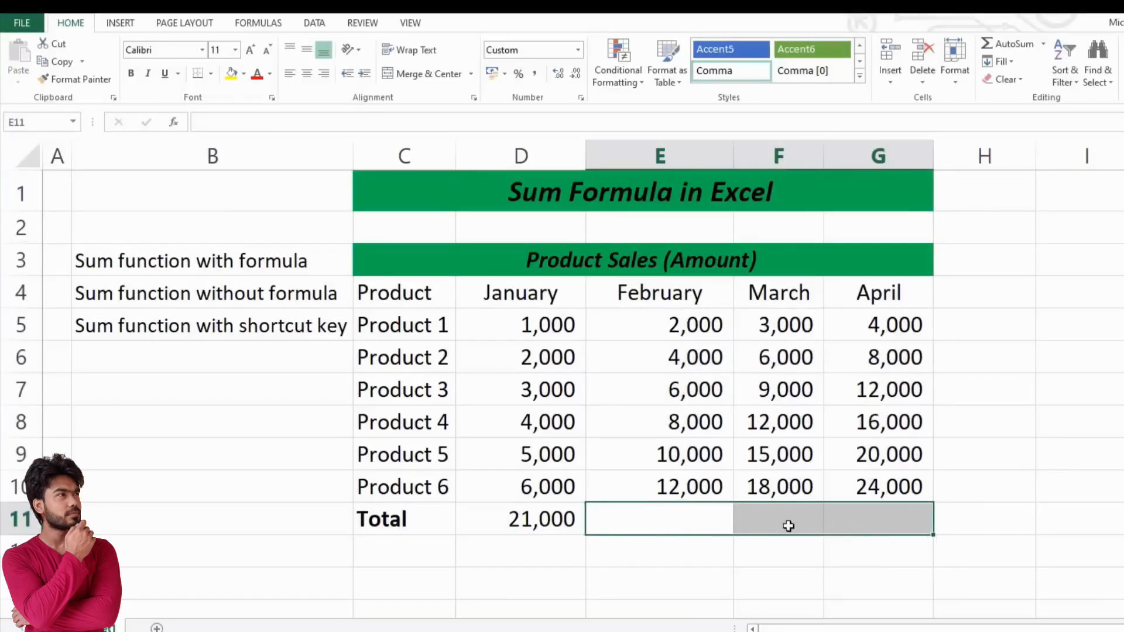
left_click(505, 510)
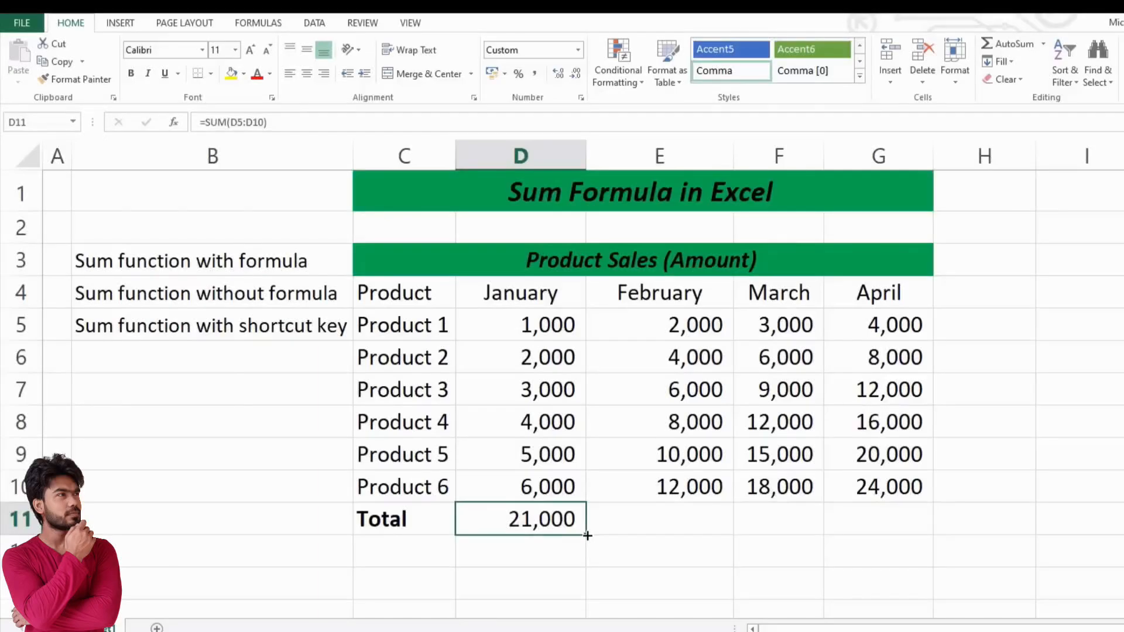
left_click_drag(587, 534, 901, 525)
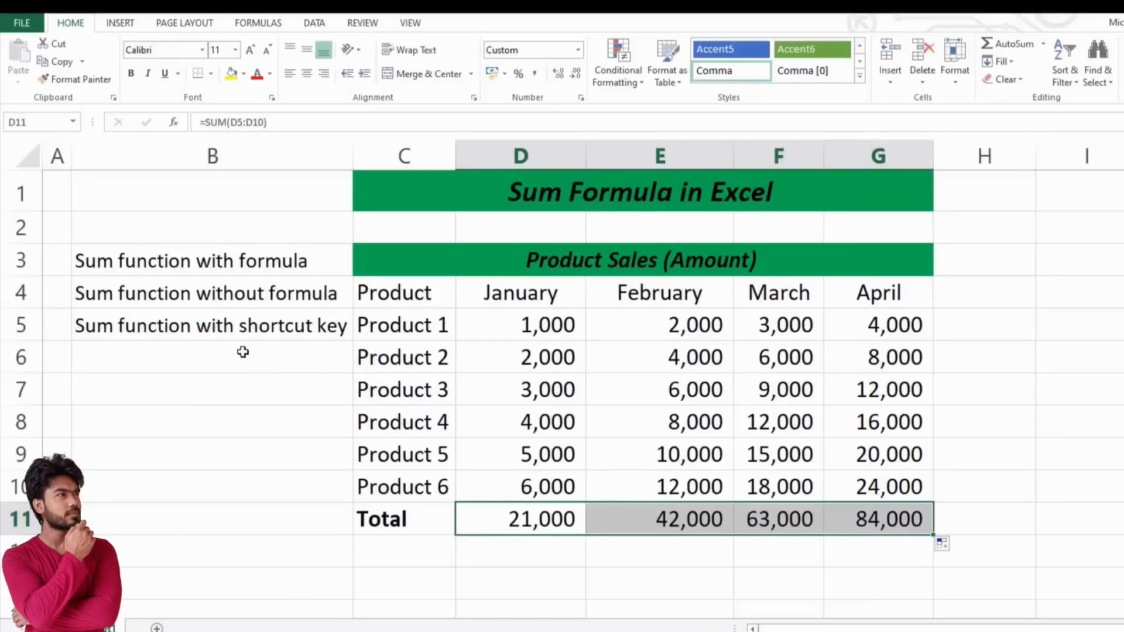
Clear the monthly totals in D11:G11.
left_click(579, 517)
left_click_drag(579, 518, 828, 512)
key("Delete")
Use AutoSum's Sum option on the sales figures D5:G10 to produce the monthly totals in D11:G11.
left_click_drag(502, 318, 852, 490)
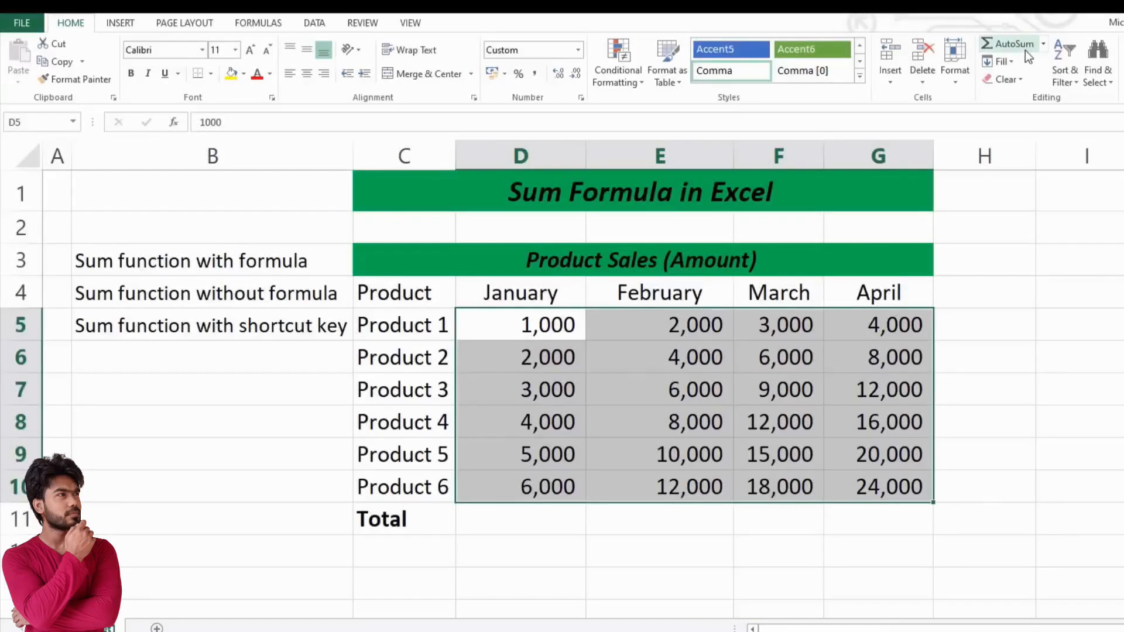
left_click(1042, 44)
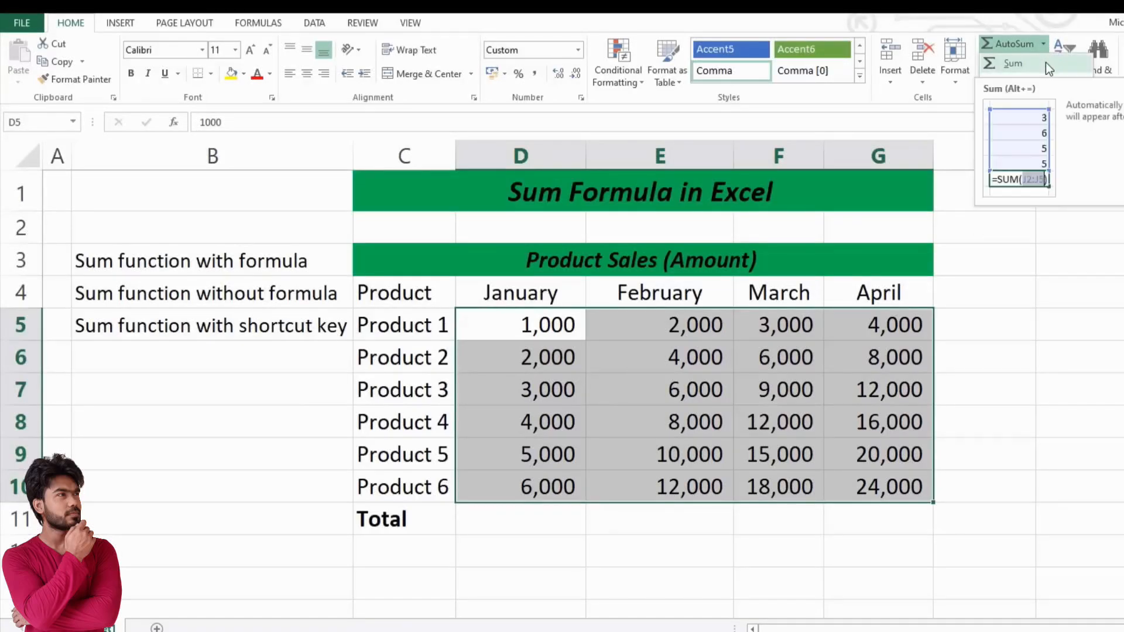
left_click(1045, 62)
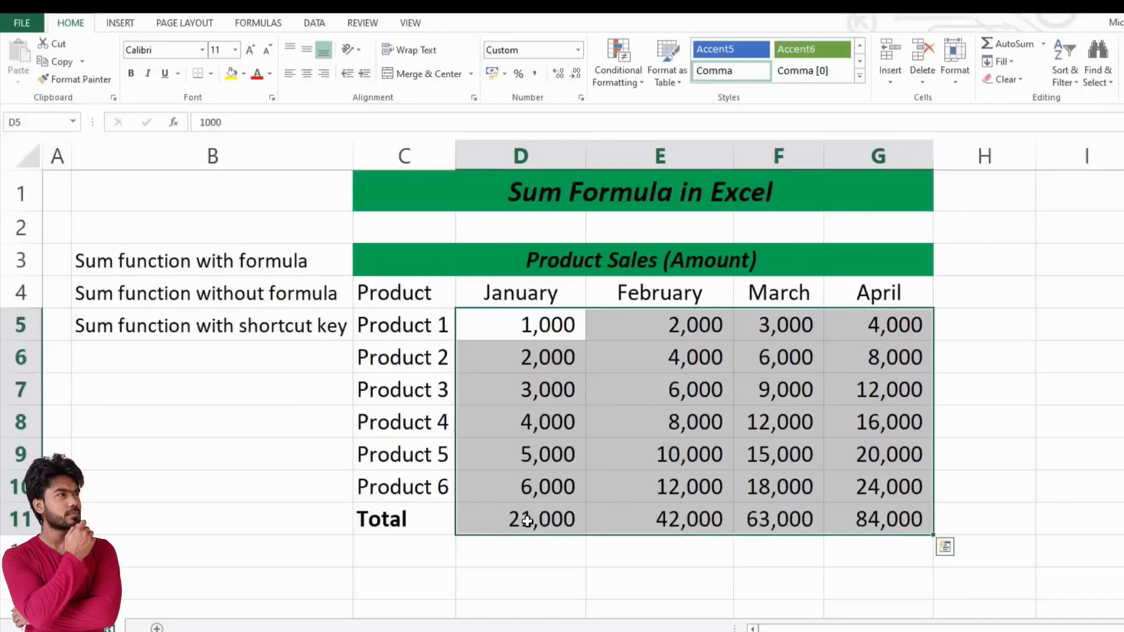
left_click_drag(528, 521, 864, 509)
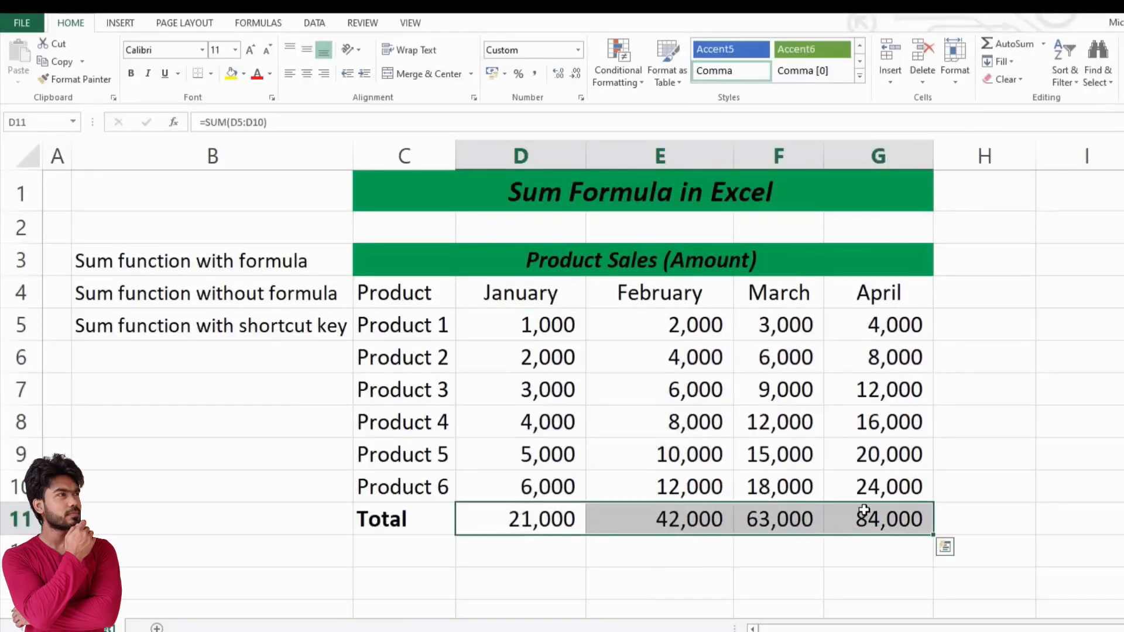
Clear the totals in D11:G11 and regenerate them by applying AutoSum directly to the sales figures D5:G10.
key("Delete")
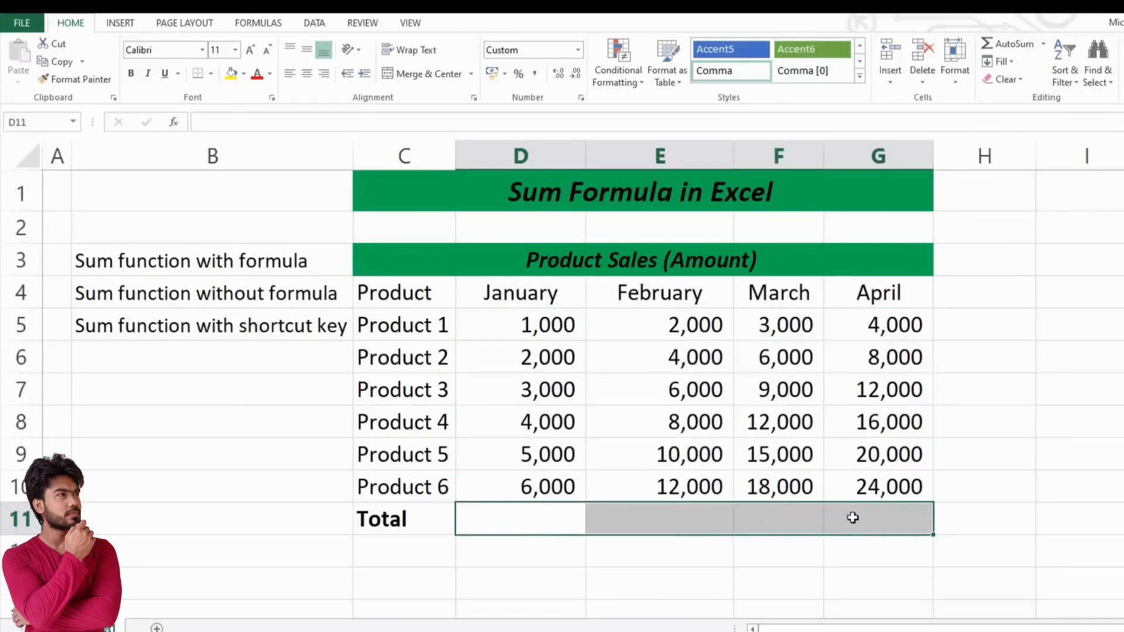
left_click_drag(535, 328, 860, 487)
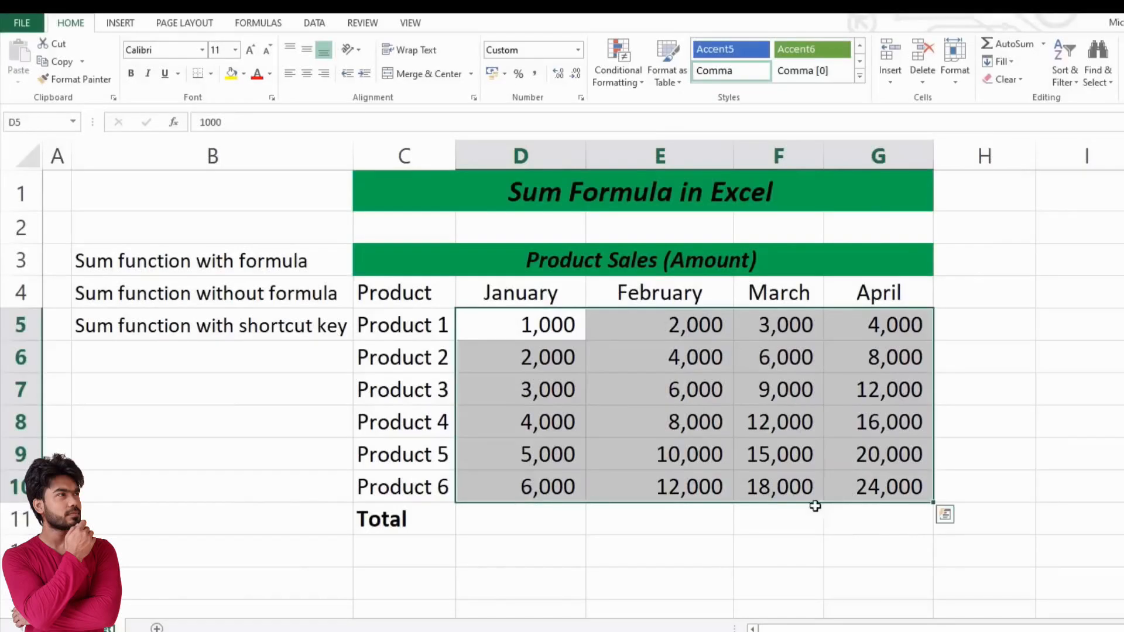
left_click(1010, 47)
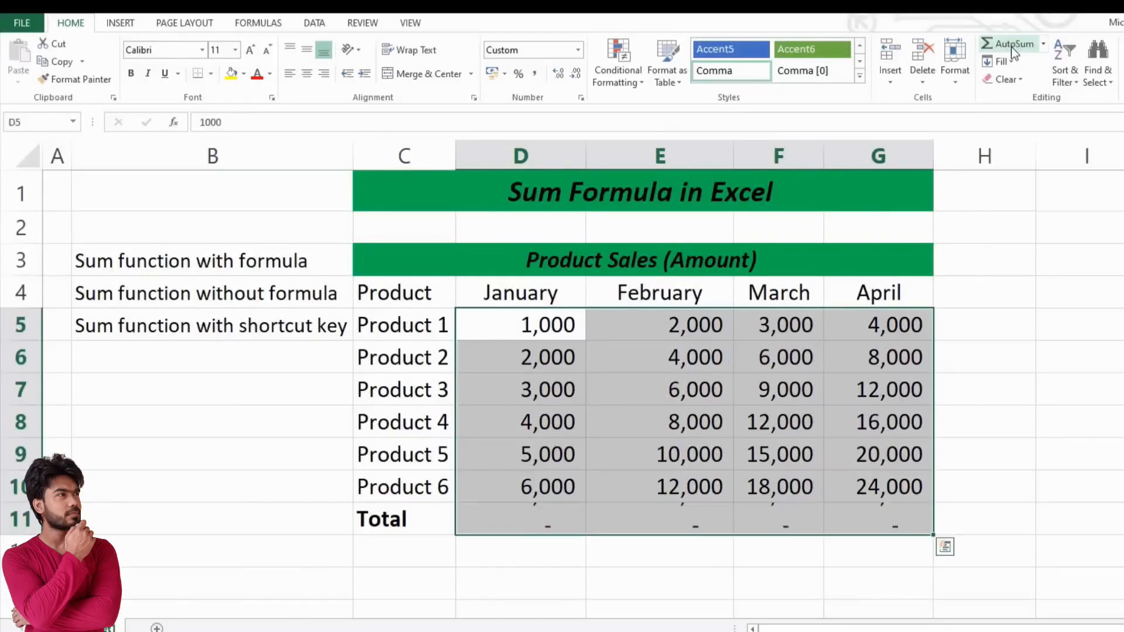
Clear the monthly totals in D11:G11 and insert an automatic sum of the January sales D5:D10 in D11.
left_click_drag(527, 517, 876, 517)
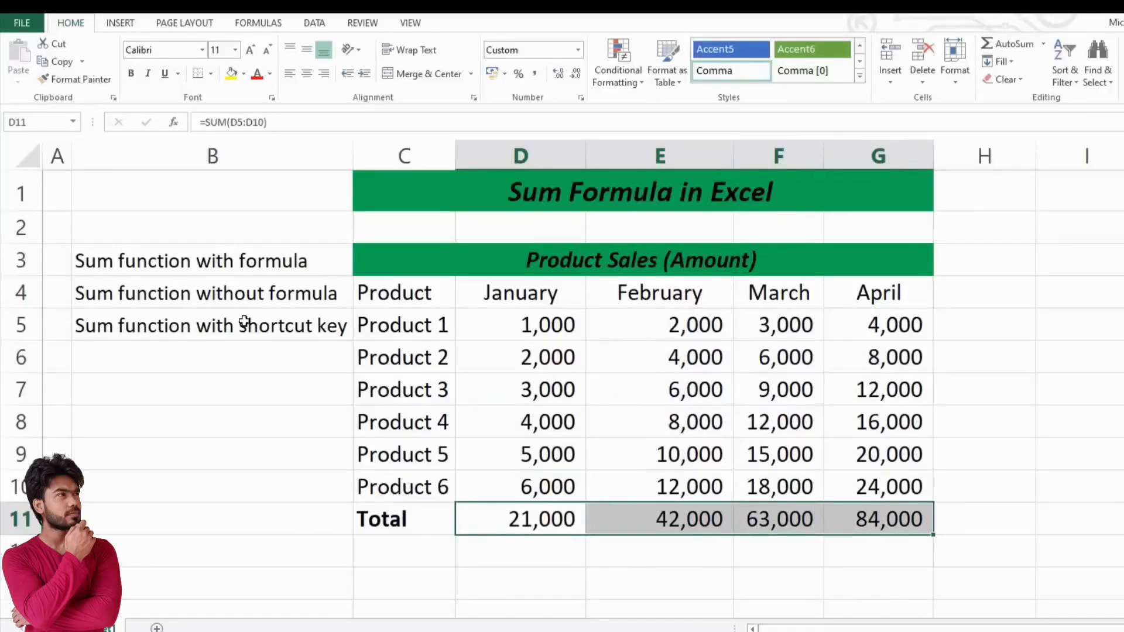
key("Delete")
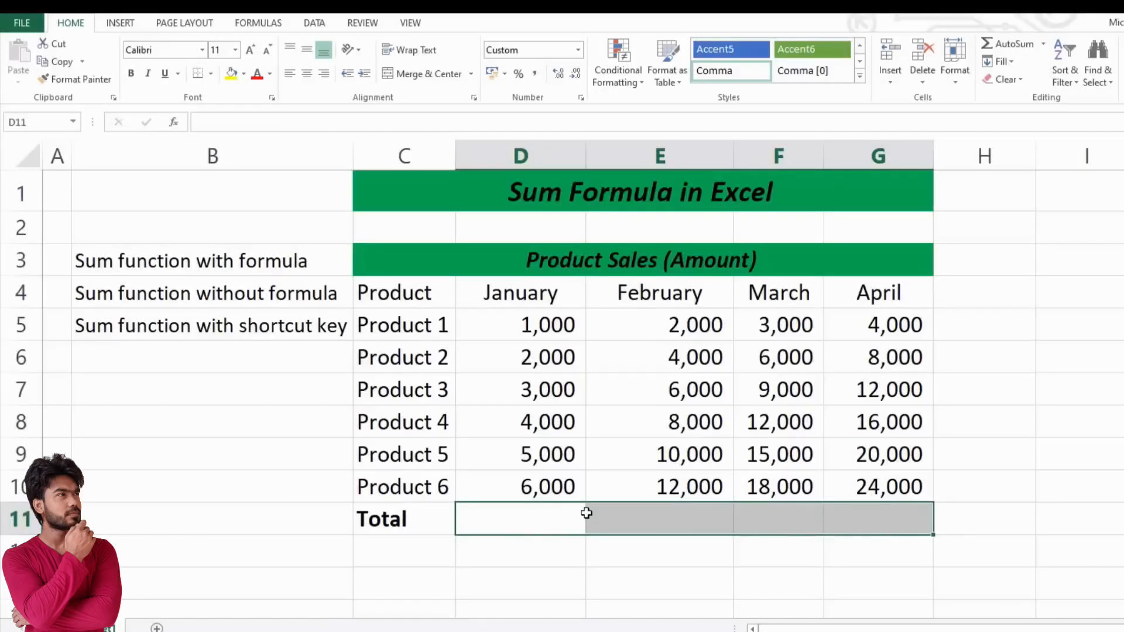
left_click(540, 515)
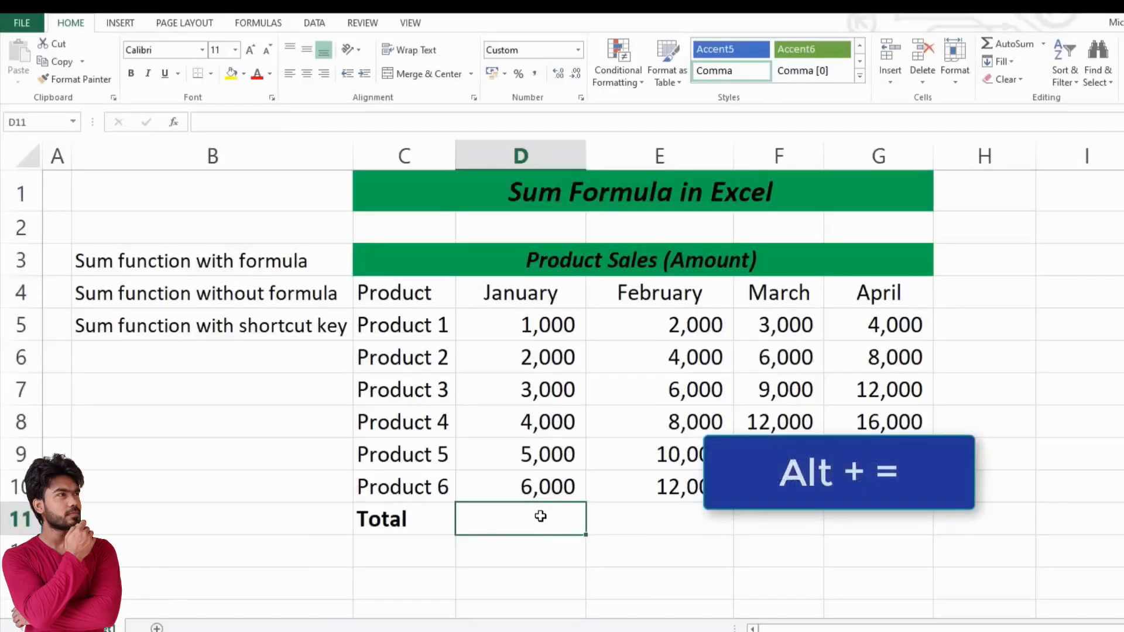
key("alt+equal")
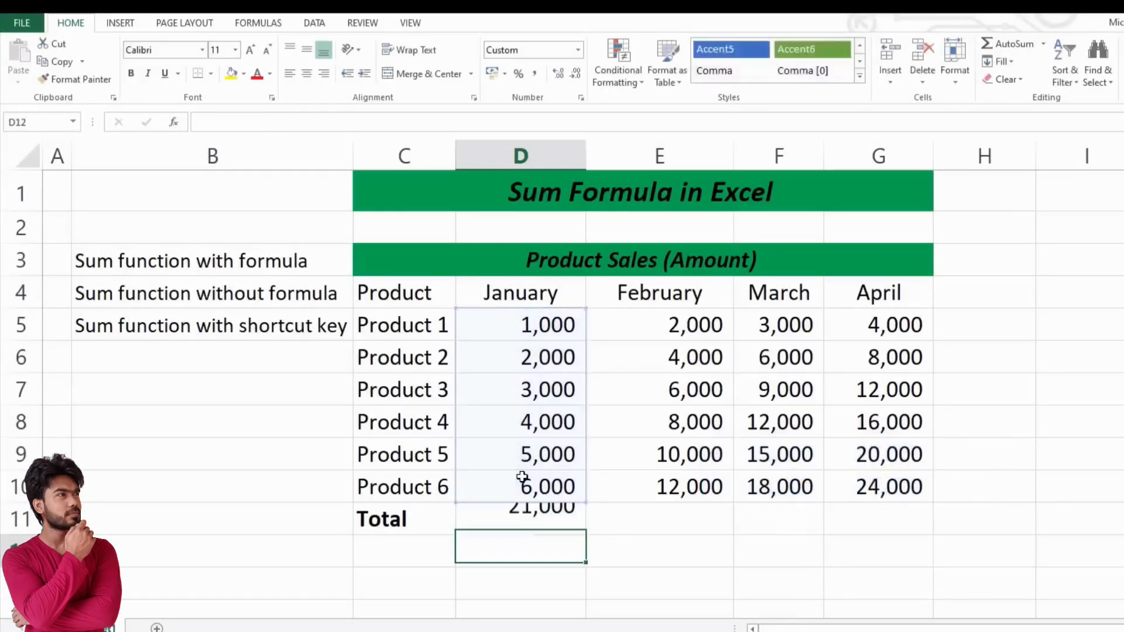
key("Return")
left_click(541, 518)
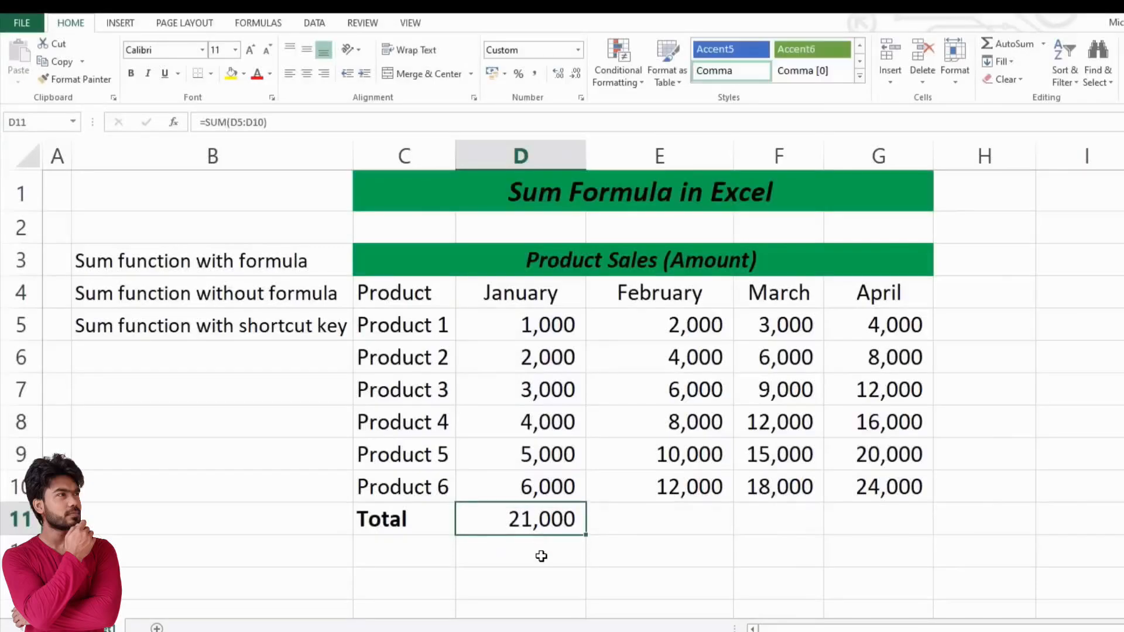
left_click_drag(527, 325, 531, 487)
Copy the automatic January sum from D11 into E11:G11 for the remaining months.
left_click(523, 507)
key("ctrl+c")
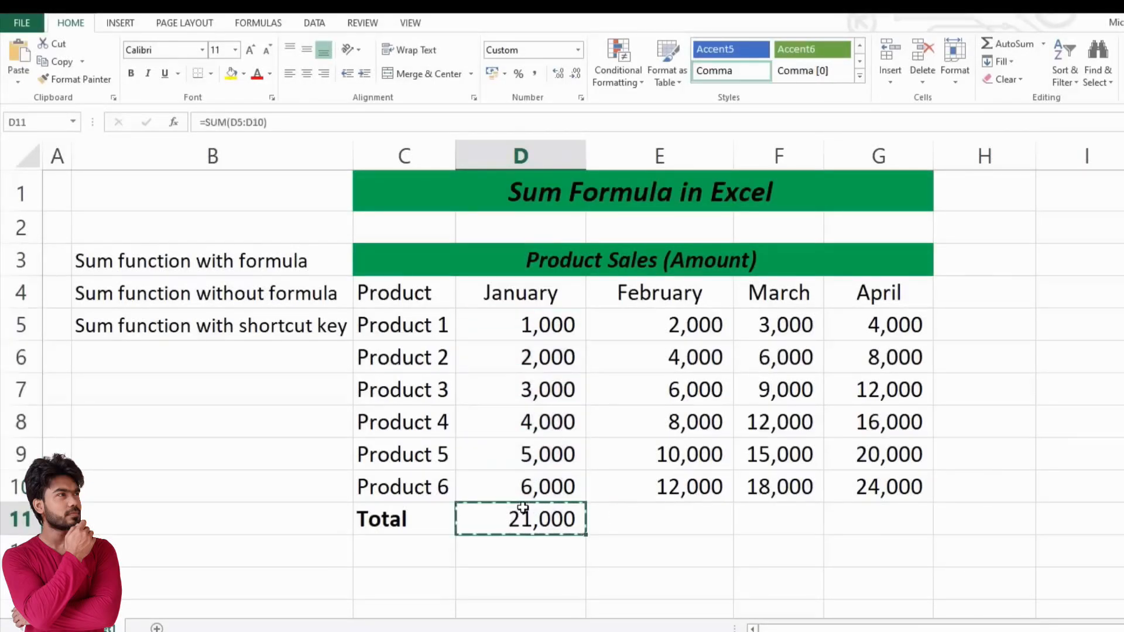
key("Right")
key("shift+Right")
key("shift+Right")
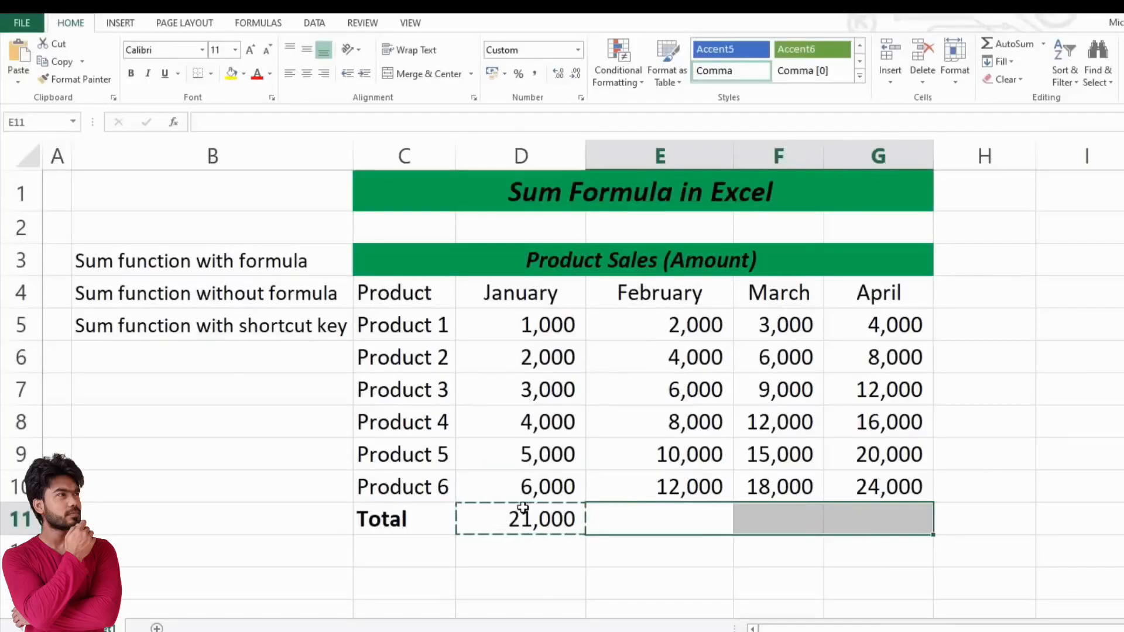
key("ctrl+v")
key("Escape")
left_click_drag(523, 507, 897, 520)
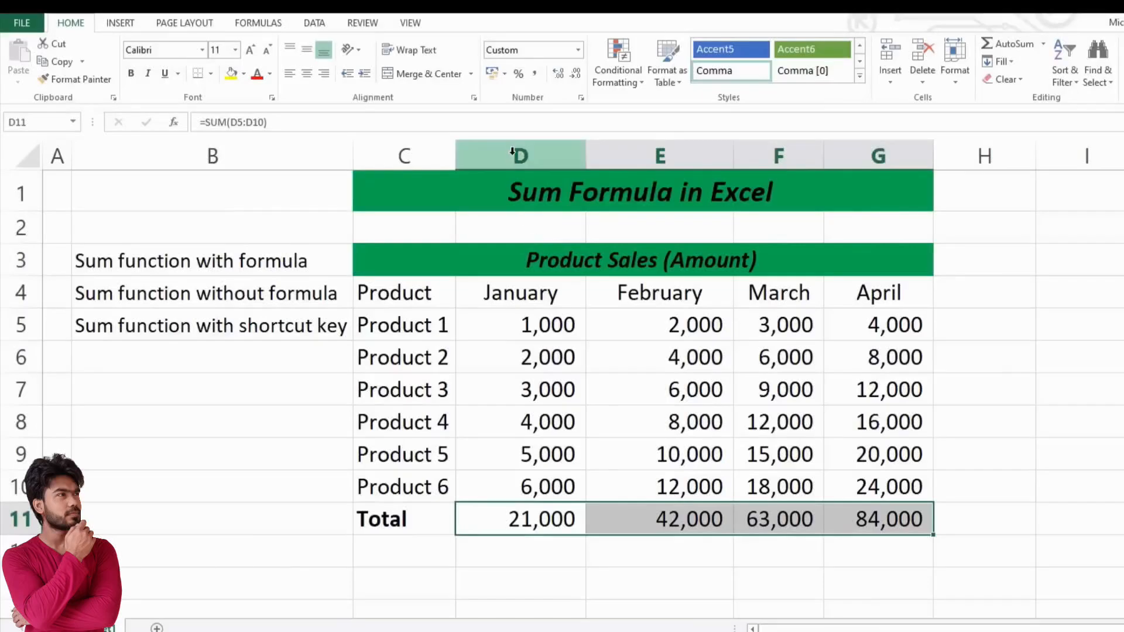
left_click_drag(464, 155, 858, 191)
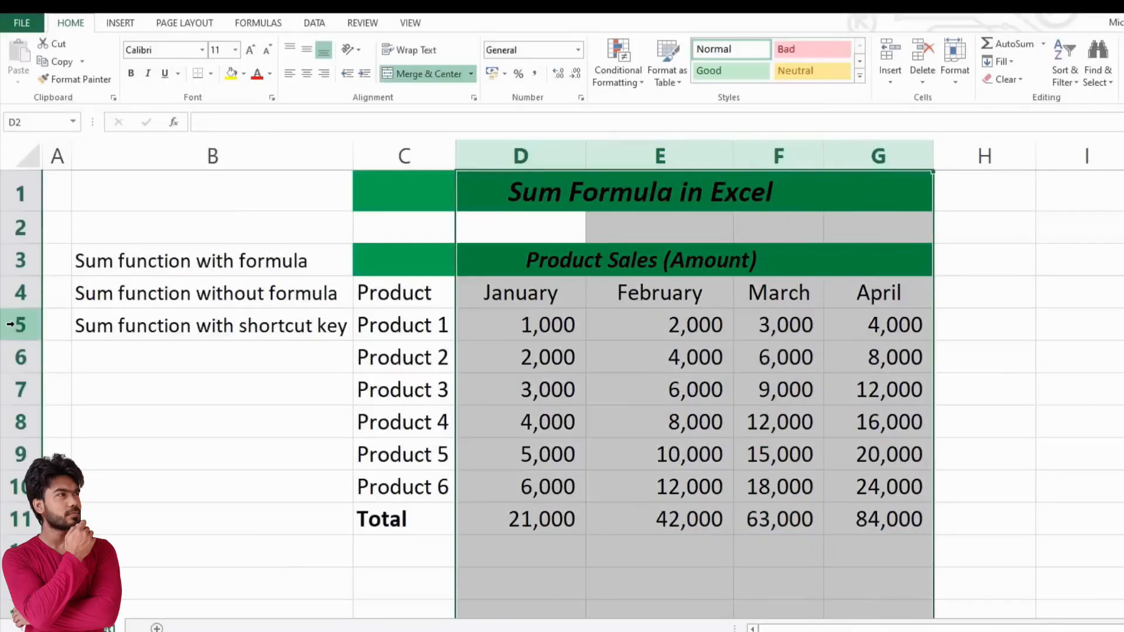
left_click_drag(20, 324, 17, 519)
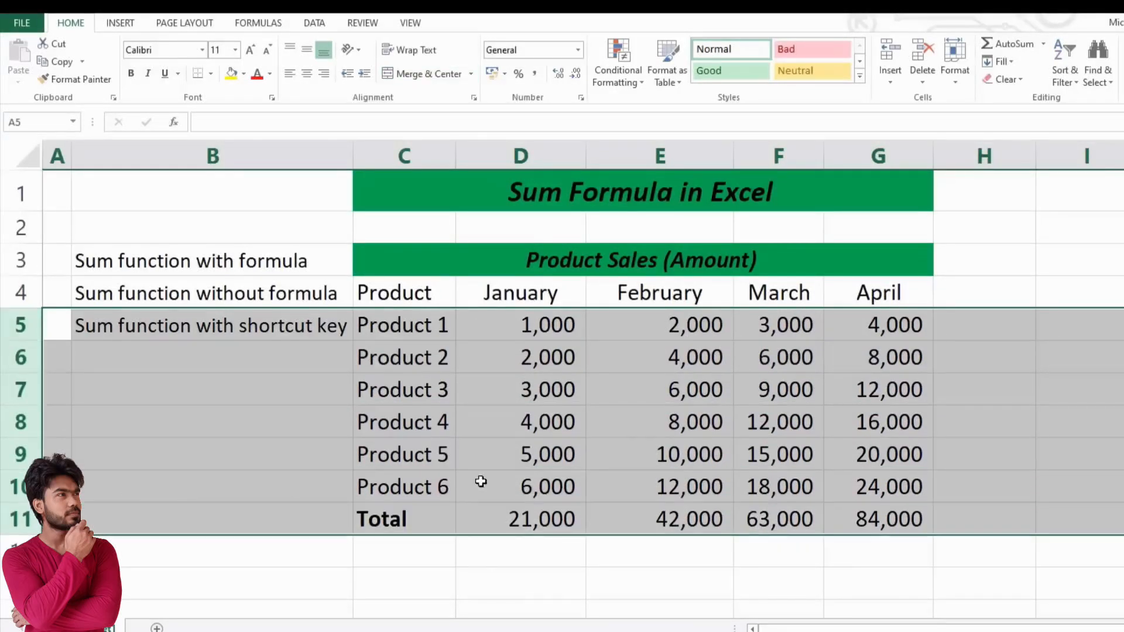
Add the column heading Total in H4, next to April.
left_click(974, 291)
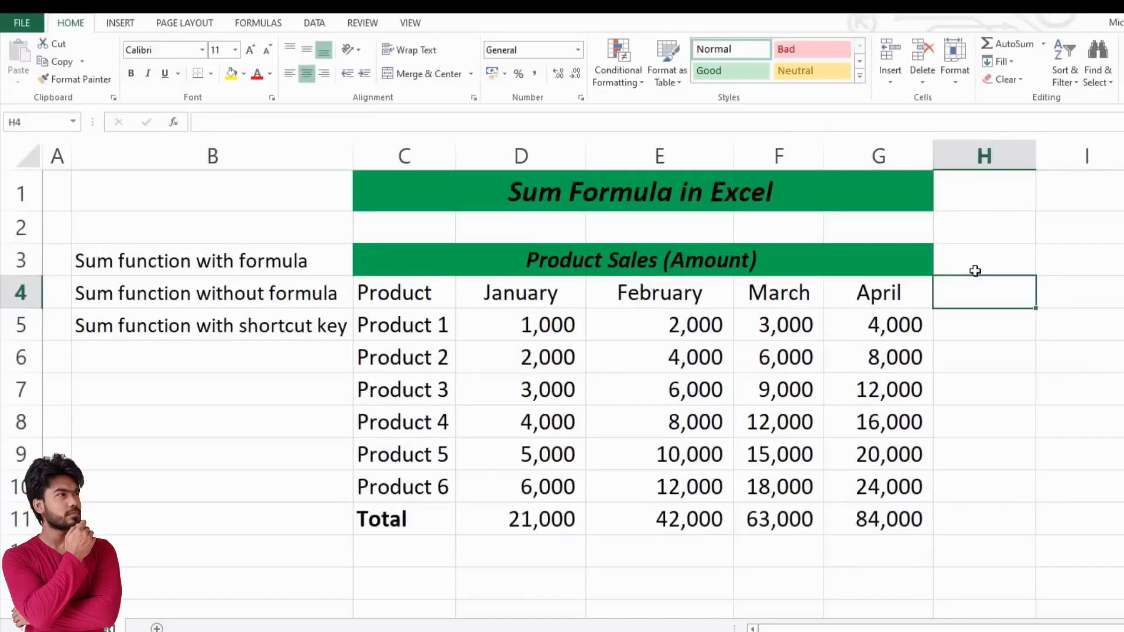
type("Total")
key("Return")
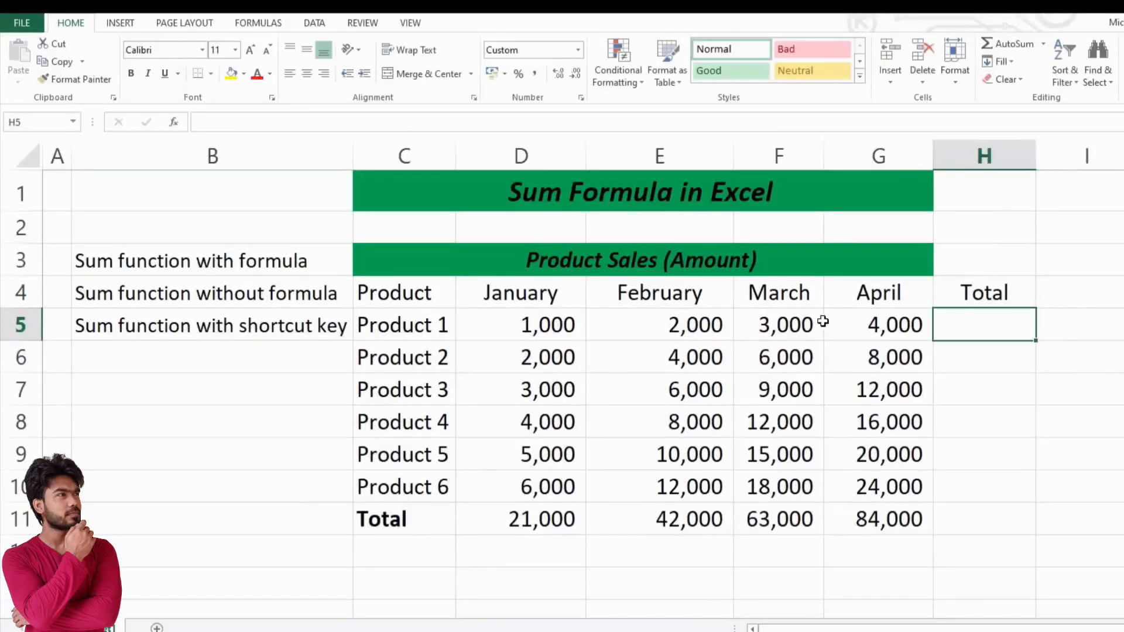
Total Product 1's sales across January to April in H5 with a SUM formula over D5:G5.
left_click_drag(526, 323, 890, 327)
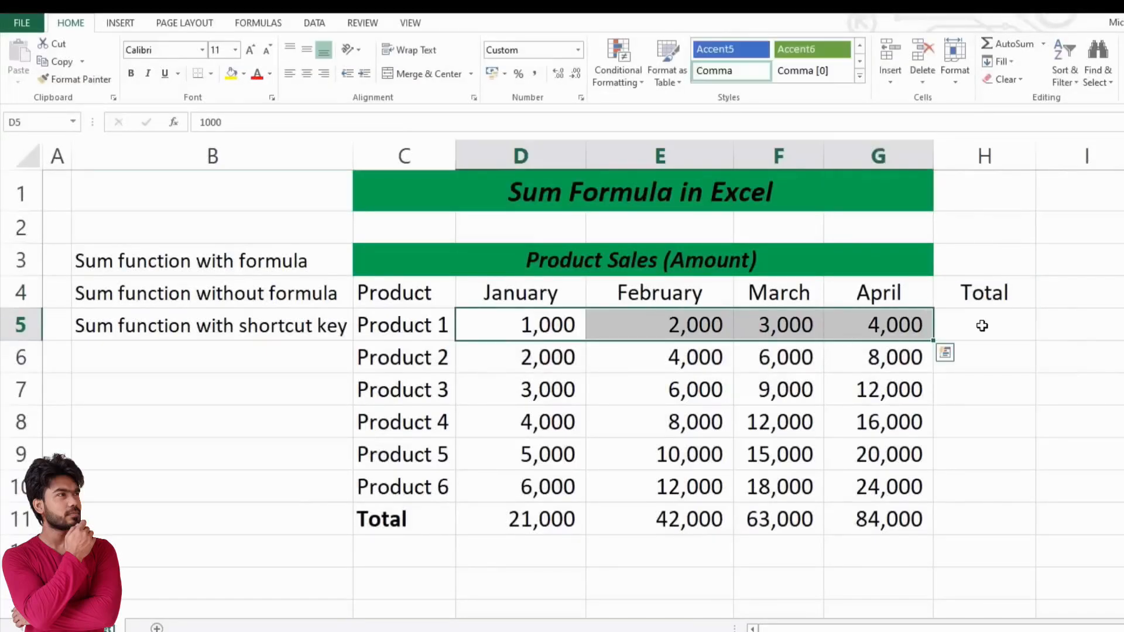
left_click(974, 325)
type("=")
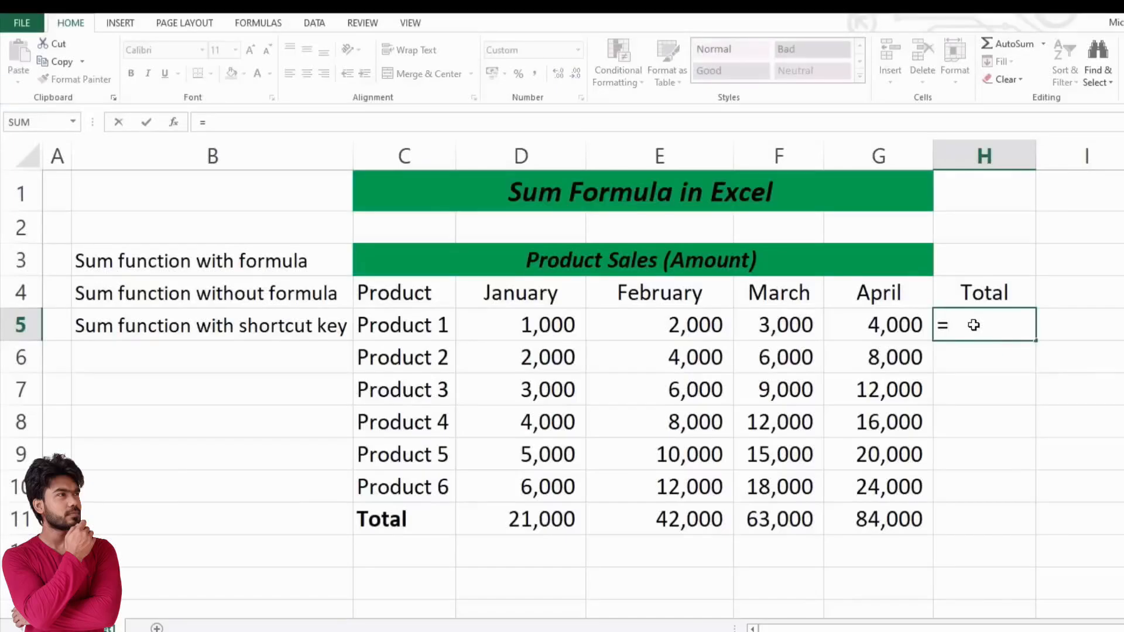
type("sum(")
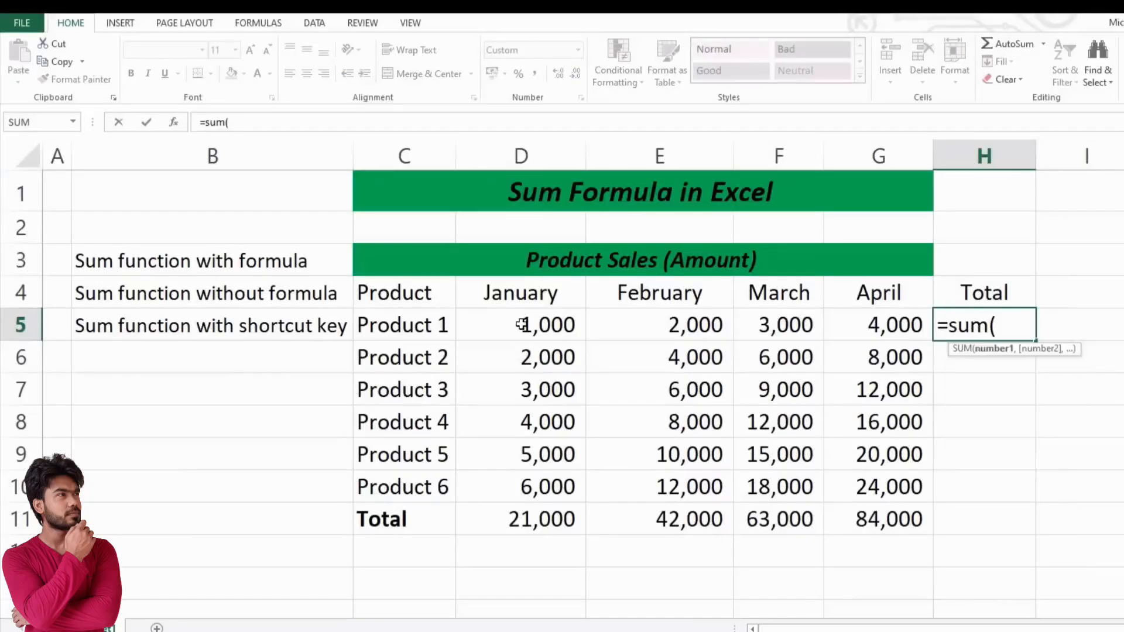
left_click_drag(521, 324, 853, 324)
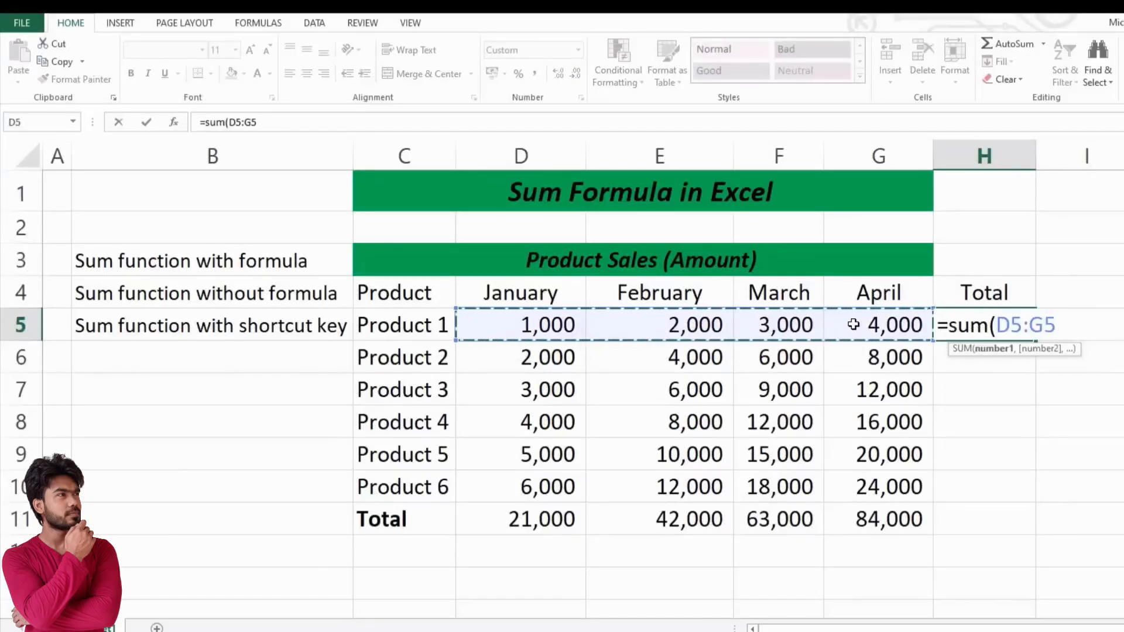
key("Return")
key("Up")
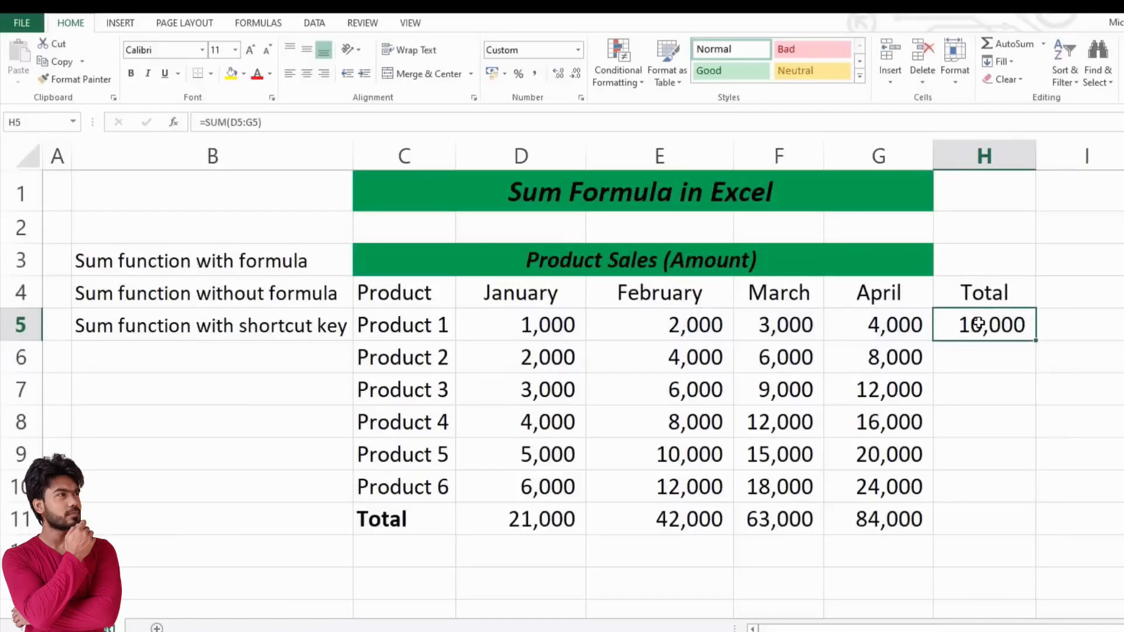
Copy the Product 1 total formula from H5 down into H6:H11 for the other products and the Total row.
key("ctrl+c")
key("Down")
key("shift+Down")
key("shift+Down")
key("shift+Down")
key("shift+Down")
key("shift+Down")
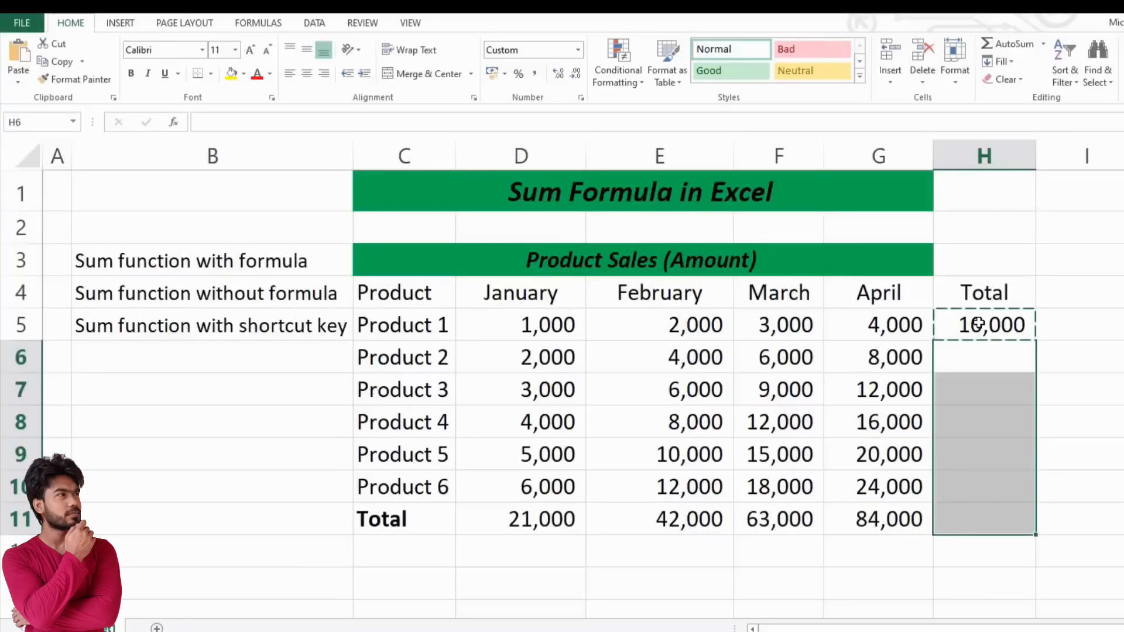
key("ctrl+v")
left_click_drag(977, 324, 991, 516)
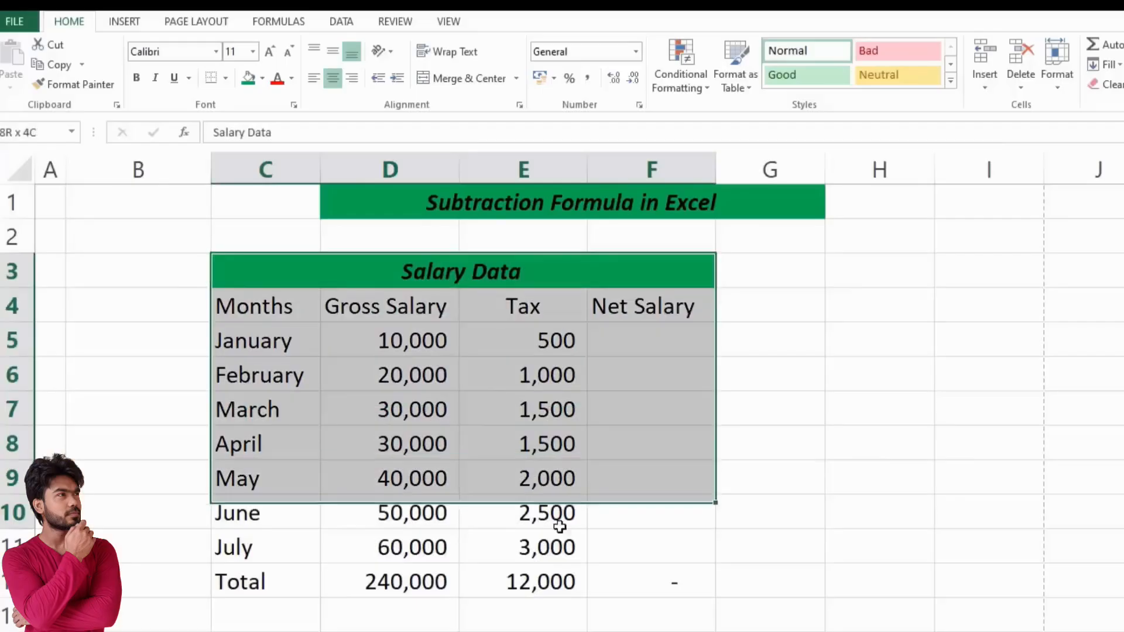
left_click_drag(559, 515, 569, 581)
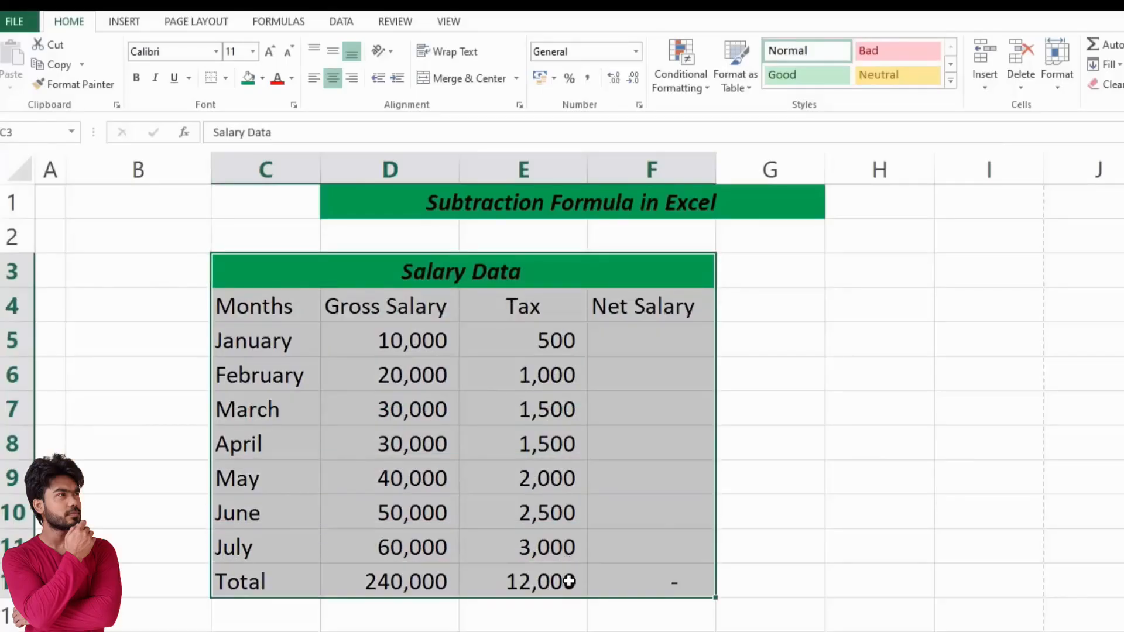
left_click_drag(251, 309, 275, 550)
left_click_drag(396, 303, 440, 512)
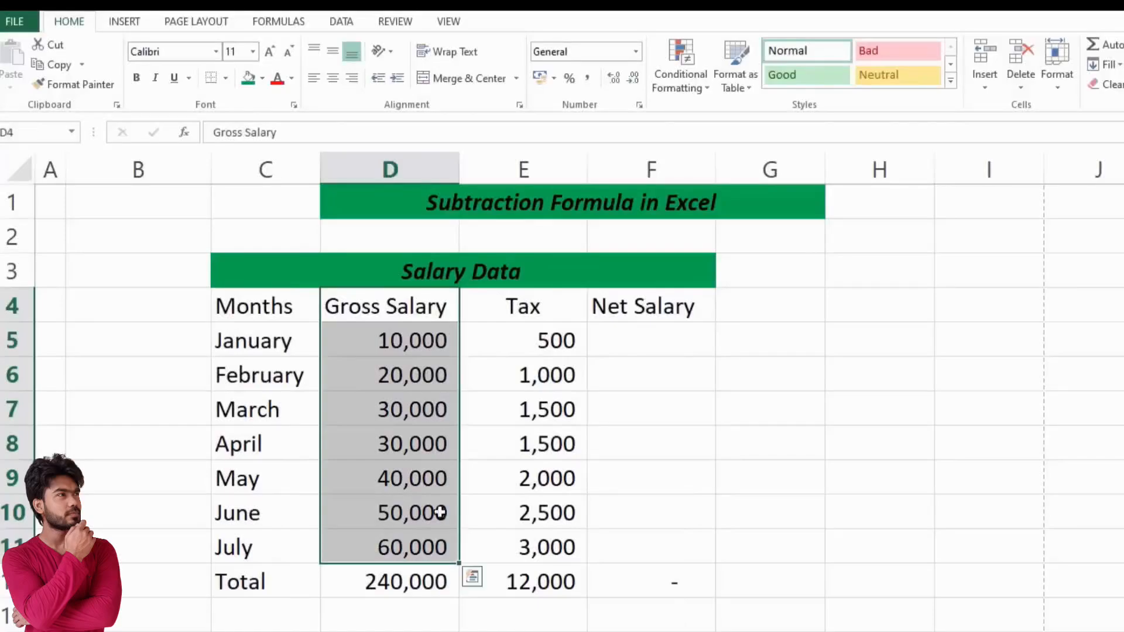
left_click_drag(523, 309, 529, 553)
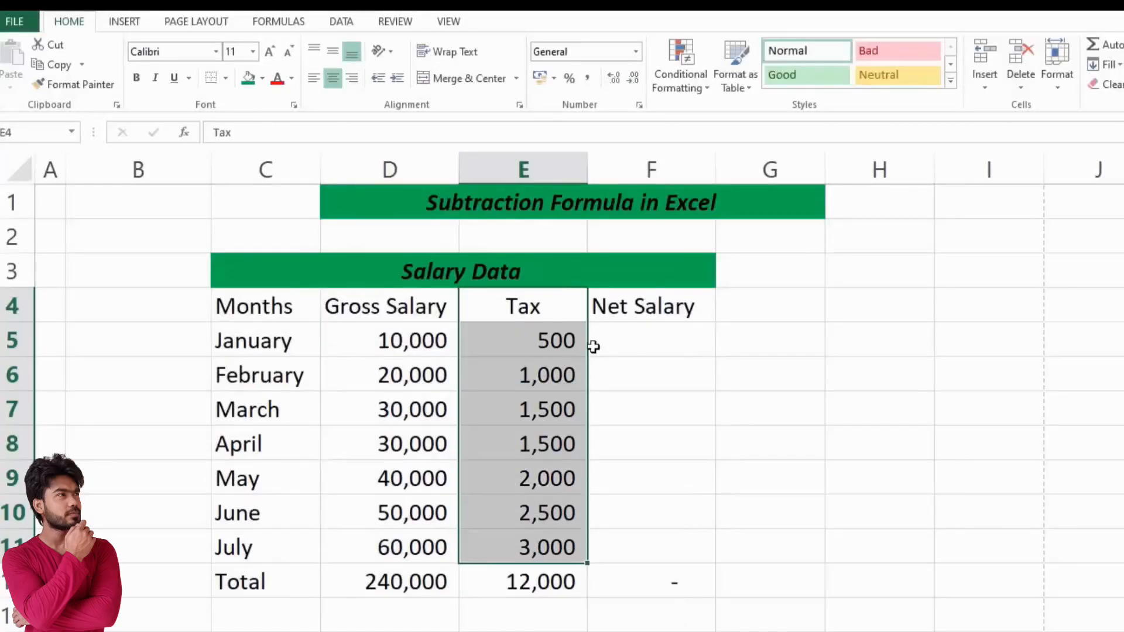
Calculate January's net salary in F5 by subtracting tax from gross salary with the formula =D5-E5.
left_click(639, 340)
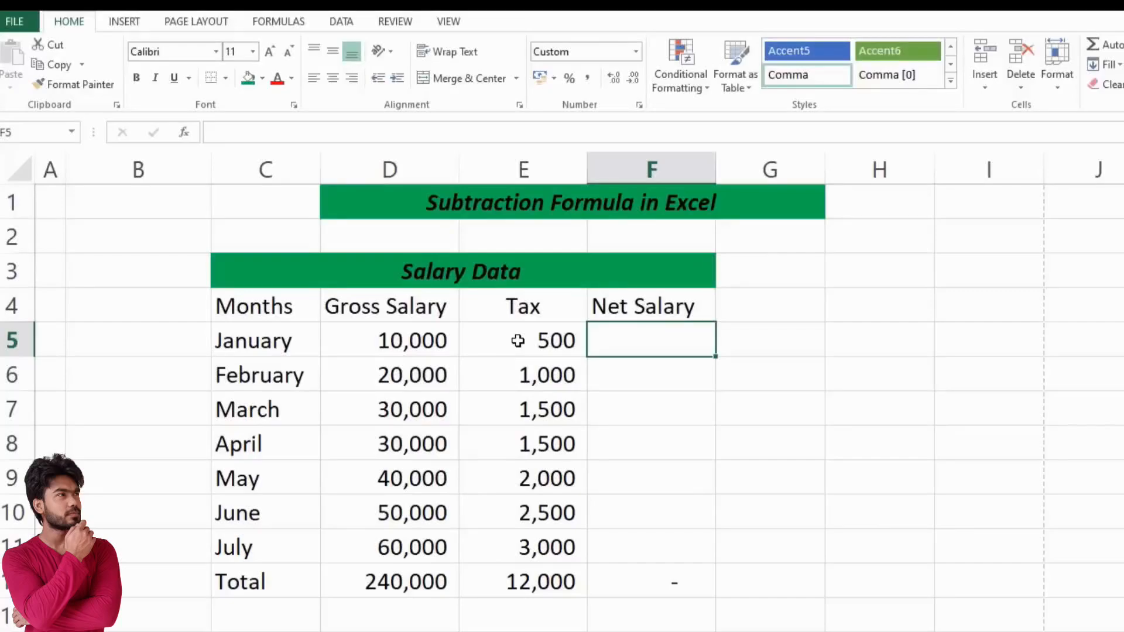
type("=")
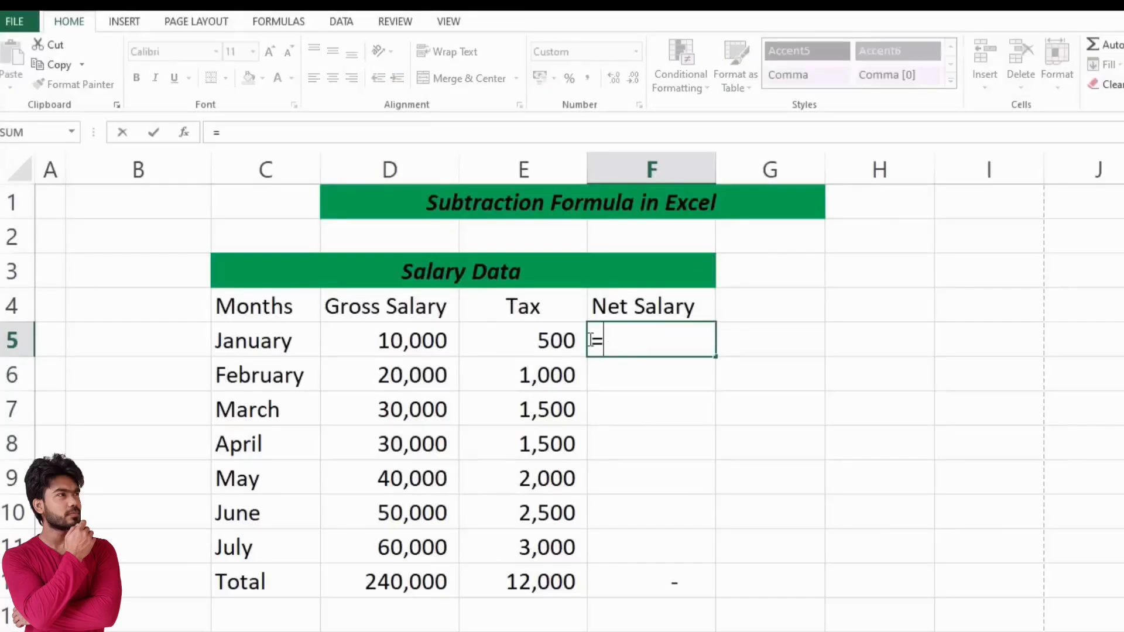
left_click(378, 339)
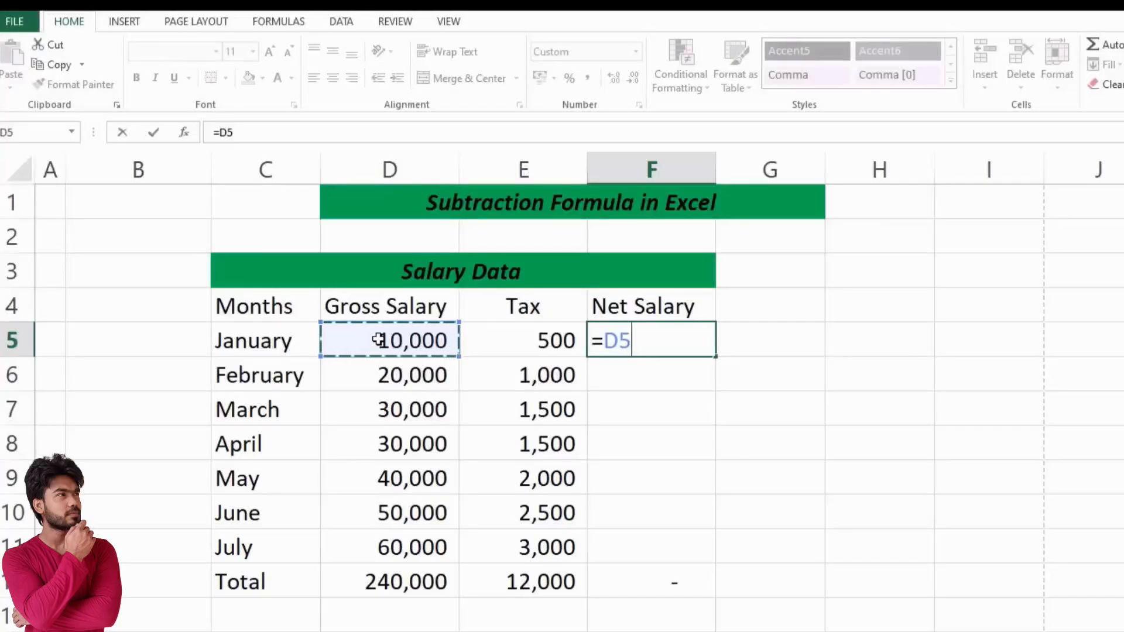
type("-")
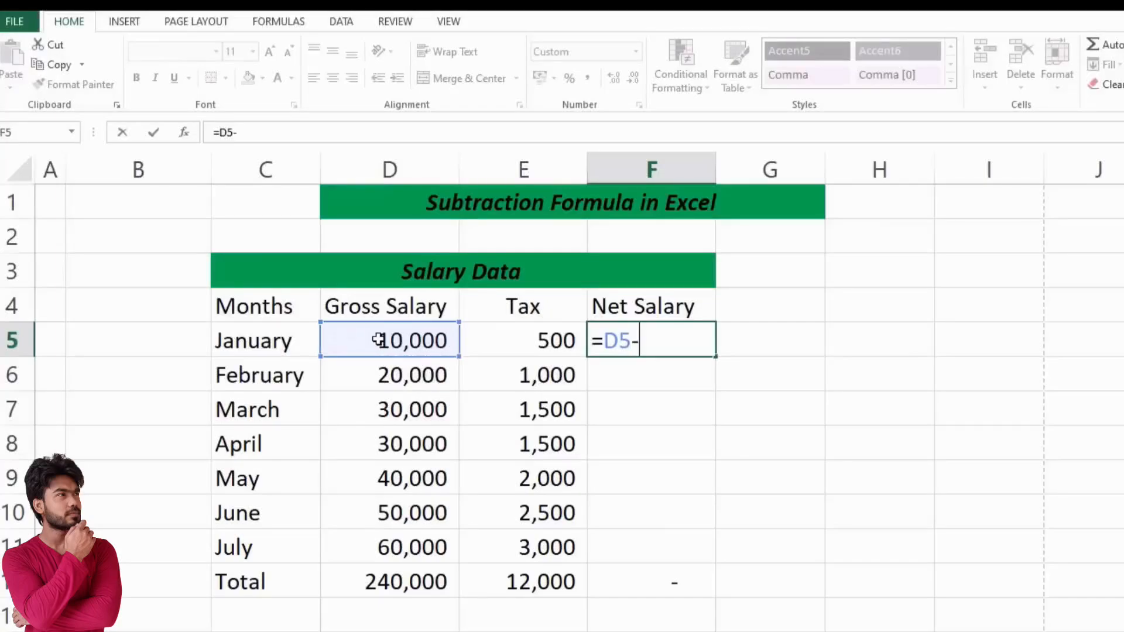
left_click(533, 339)
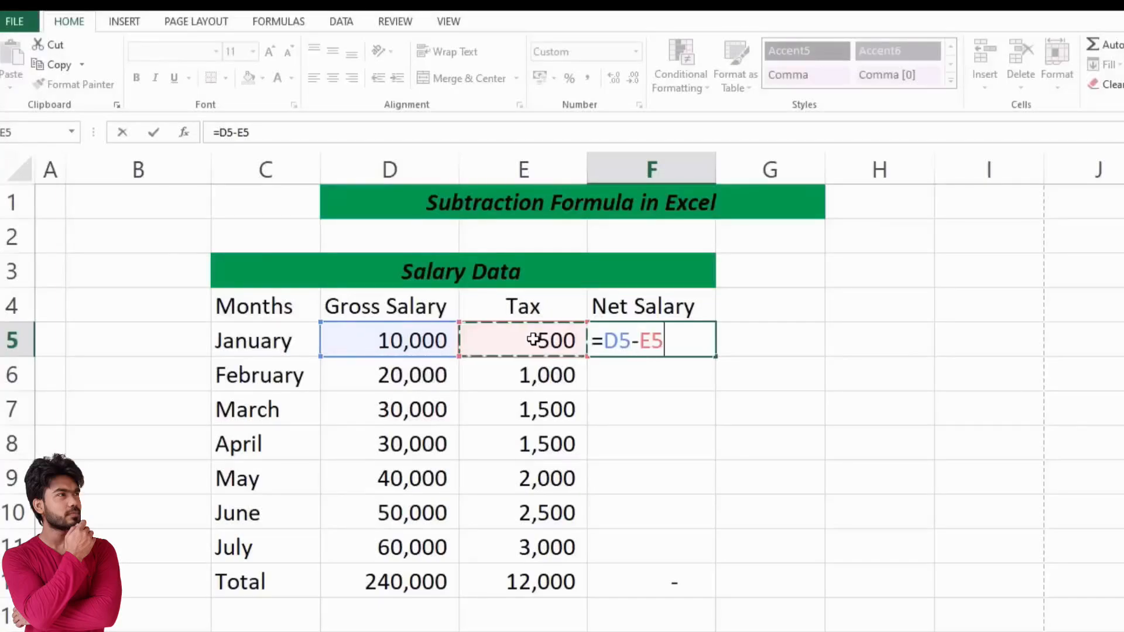
key("Return")
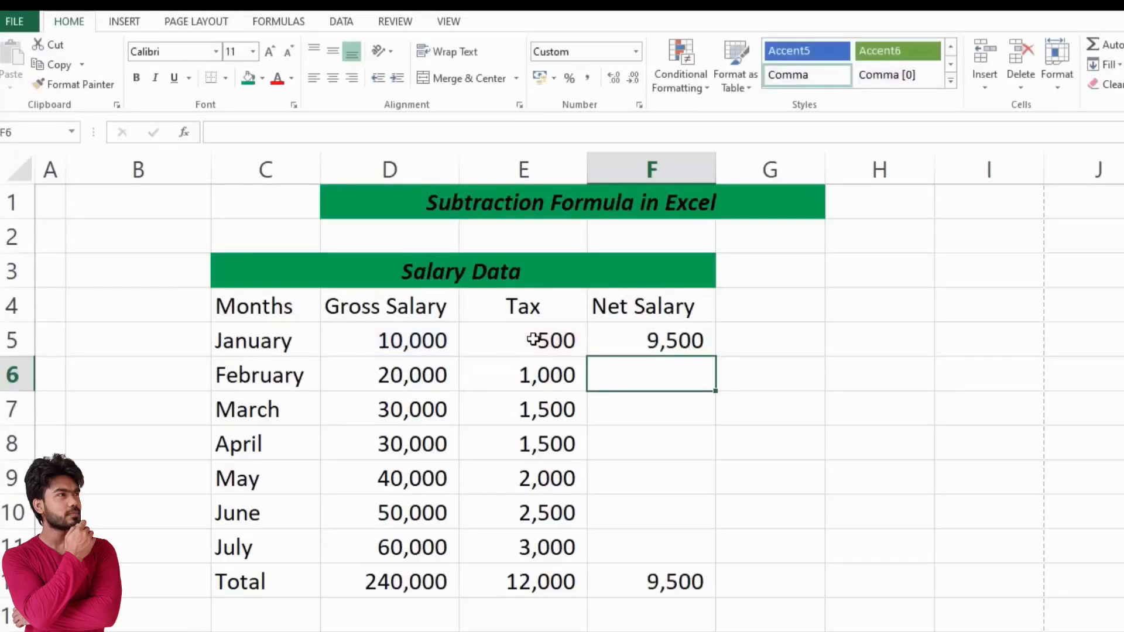
key("Up")
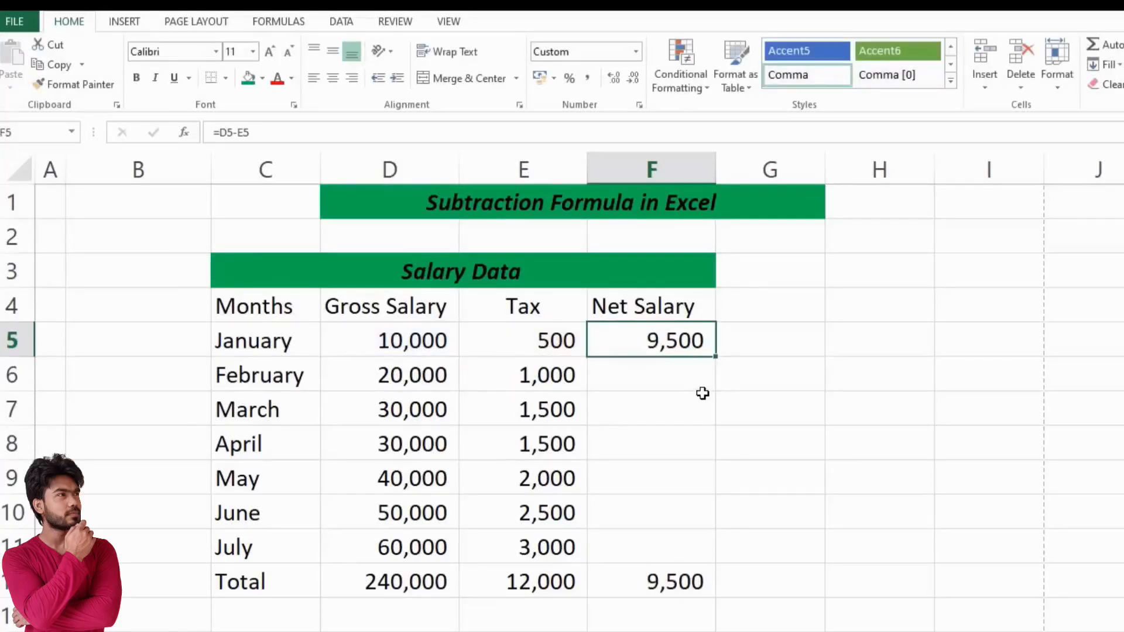
Copy January's net salary formula from F5 into F6:F11 for February to July, and undo the paste.
left_click(656, 379)
left_click_drag(656, 381, 657, 536)
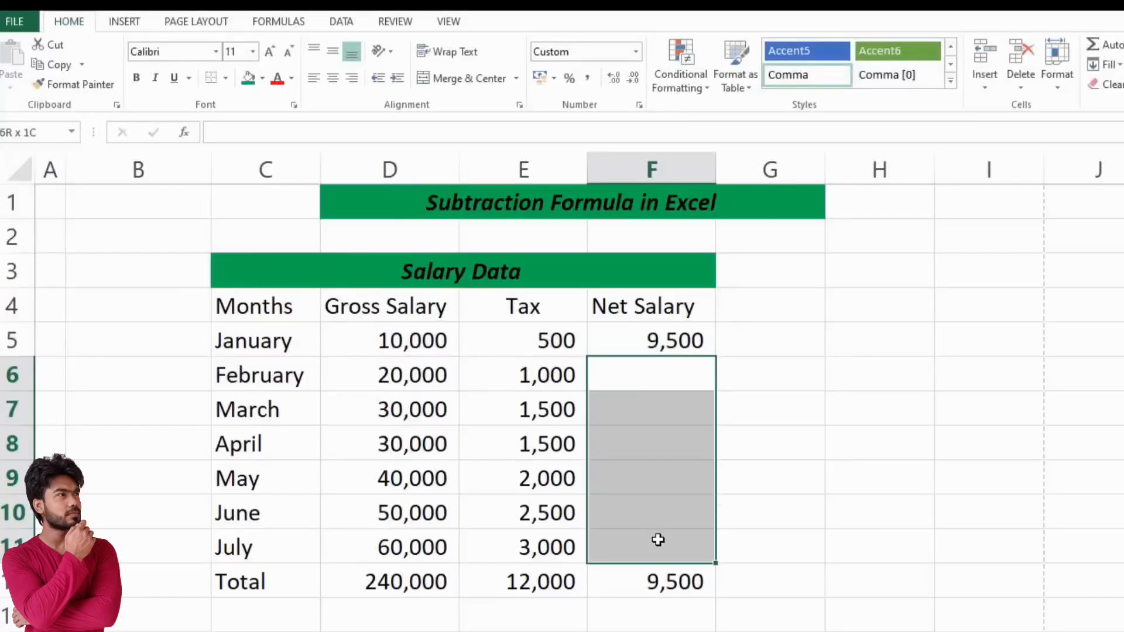
left_click(656, 340)
key("ctrl+c")
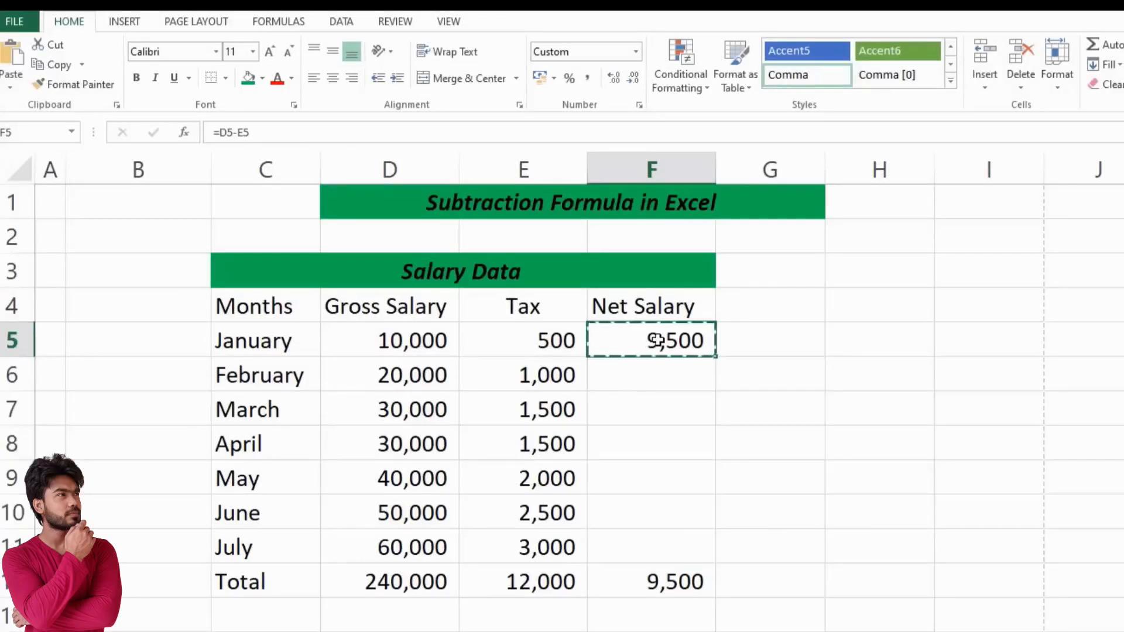
key("Down")
key("shift+Down")
key("shift+Down")
key("shift+Down")
key("shift+Down")
key("shift+Down")
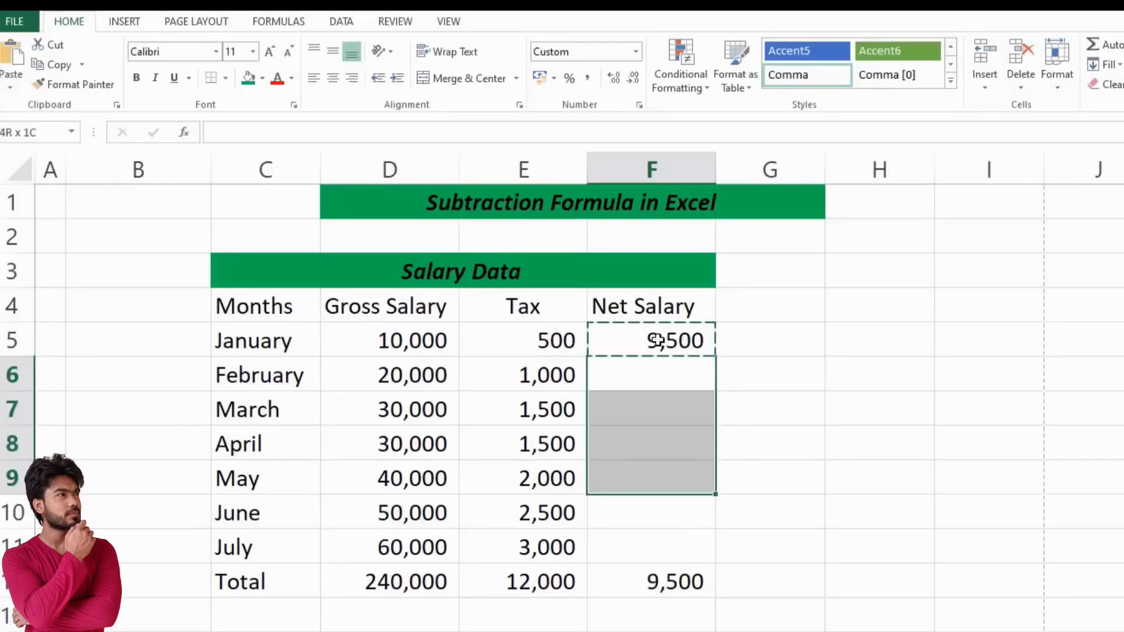
key("ctrl+v")
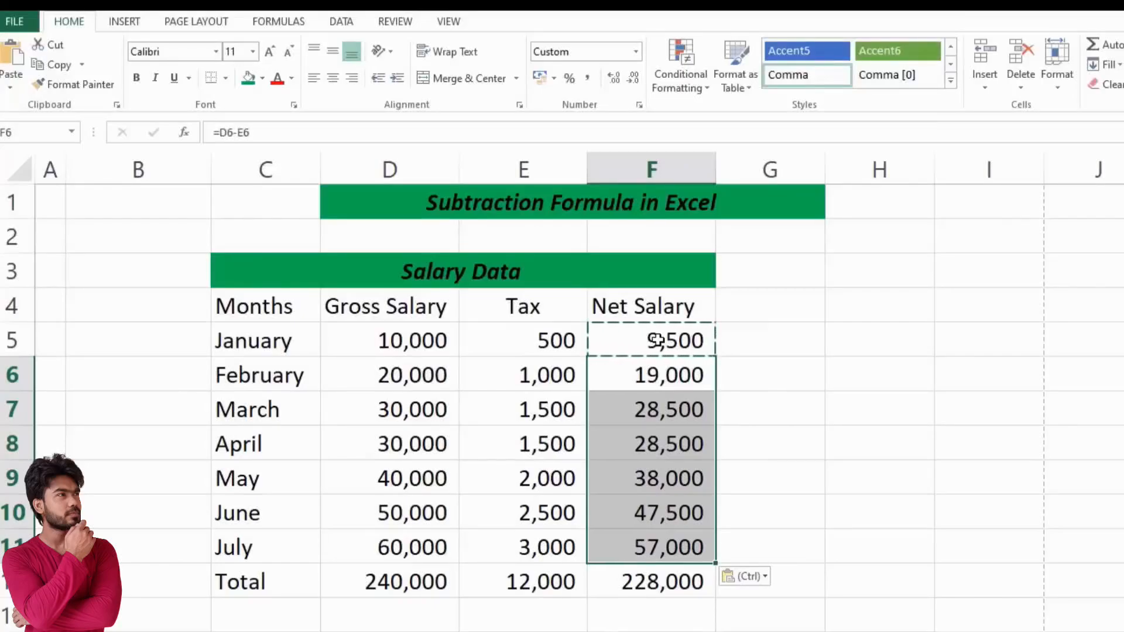
key("Escape")
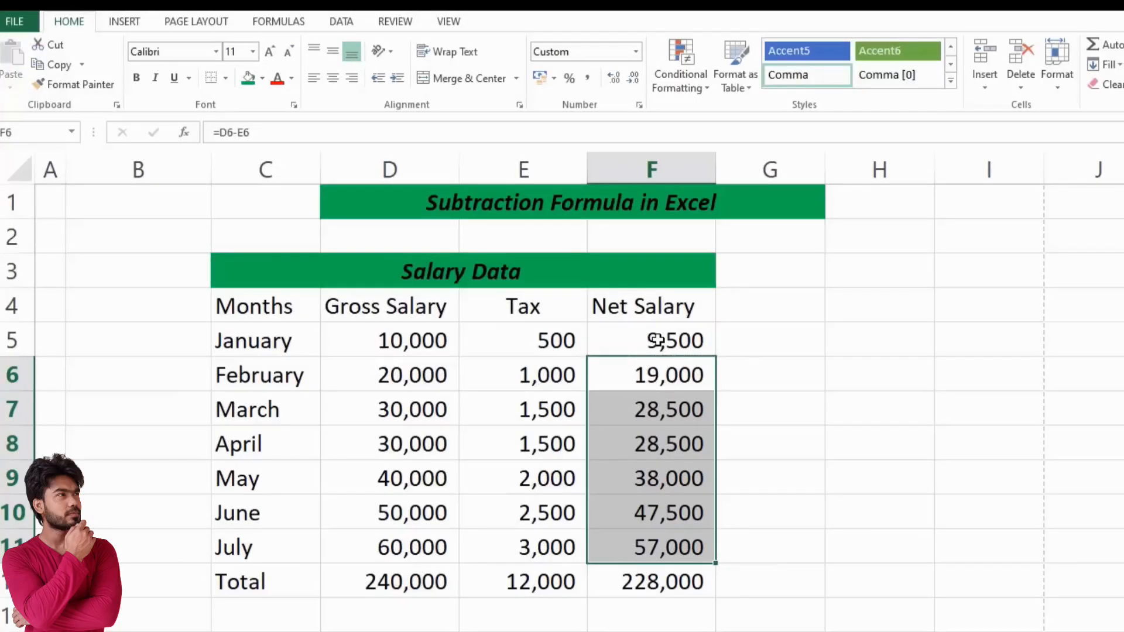
key("ctrl+z")
Auto-fill January's net salary formula from F5 down the Net Salary column through July.
left_click(656, 341)
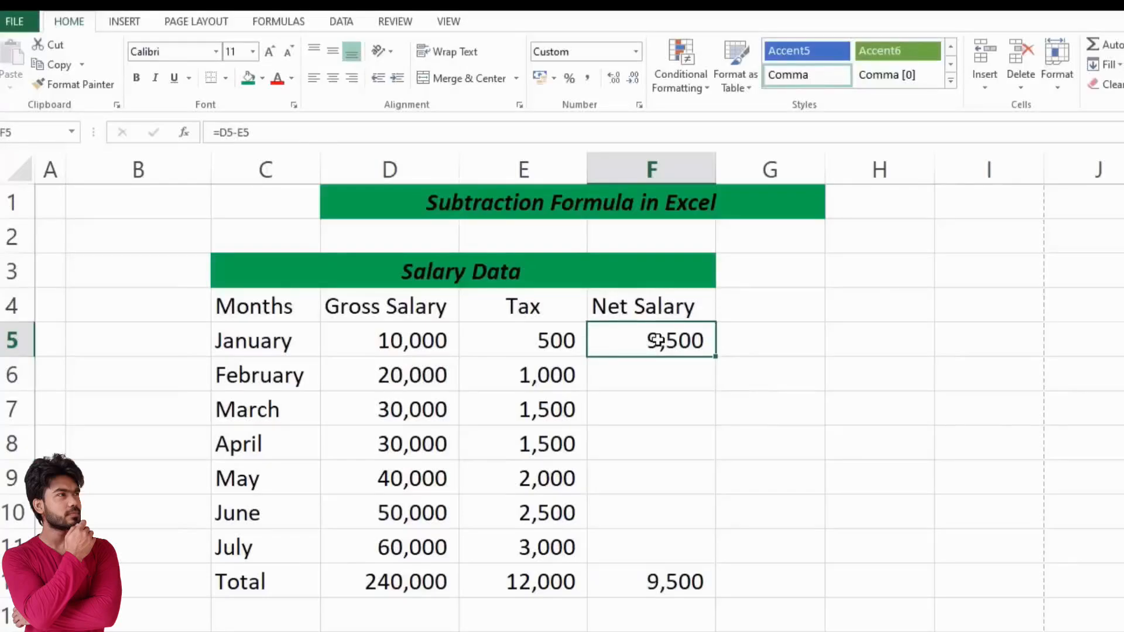
double_click(715, 359)
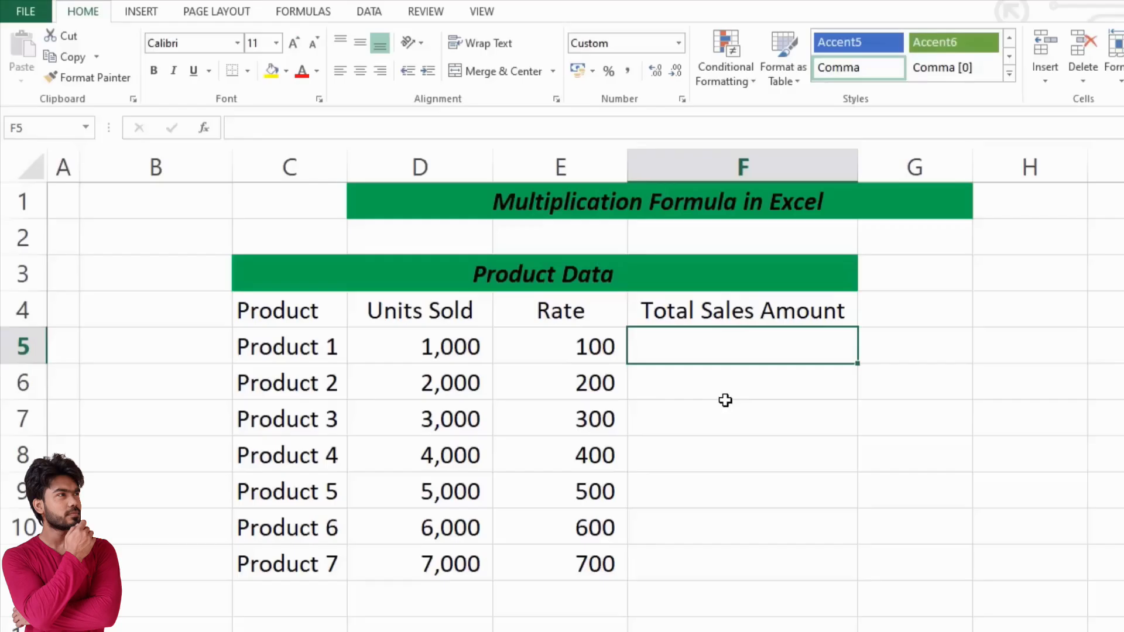
Examine the product data table and its Product, Units Sold and Rate columns on the multiplication sheet.
left_click(503, 284)
left_click_drag(512, 389, 516, 552)
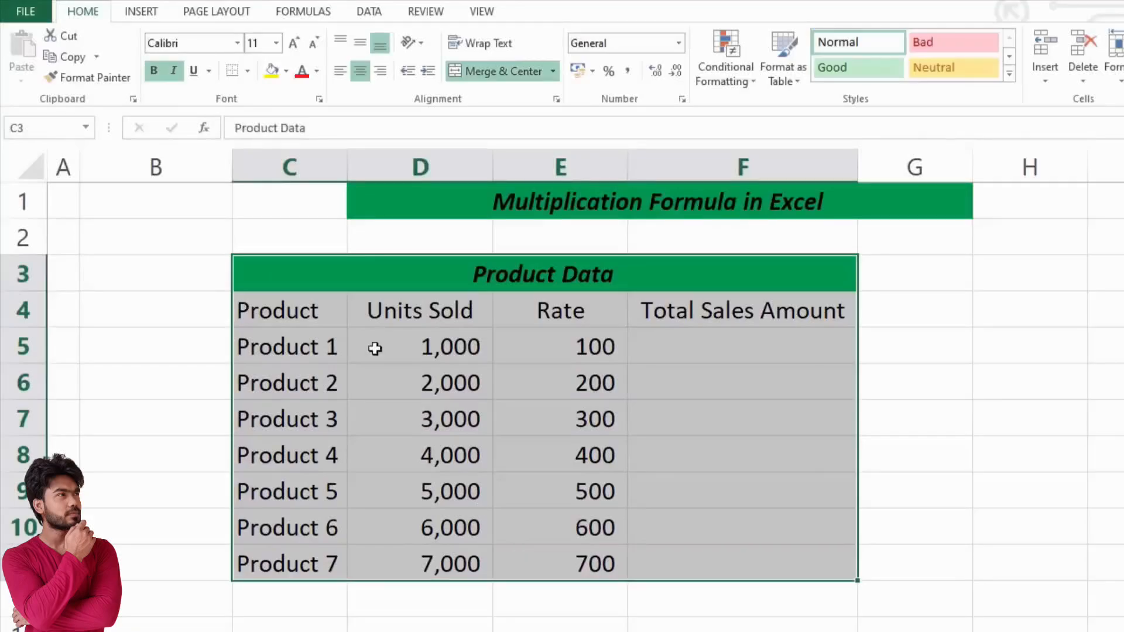
left_click_drag(299, 319, 300, 563)
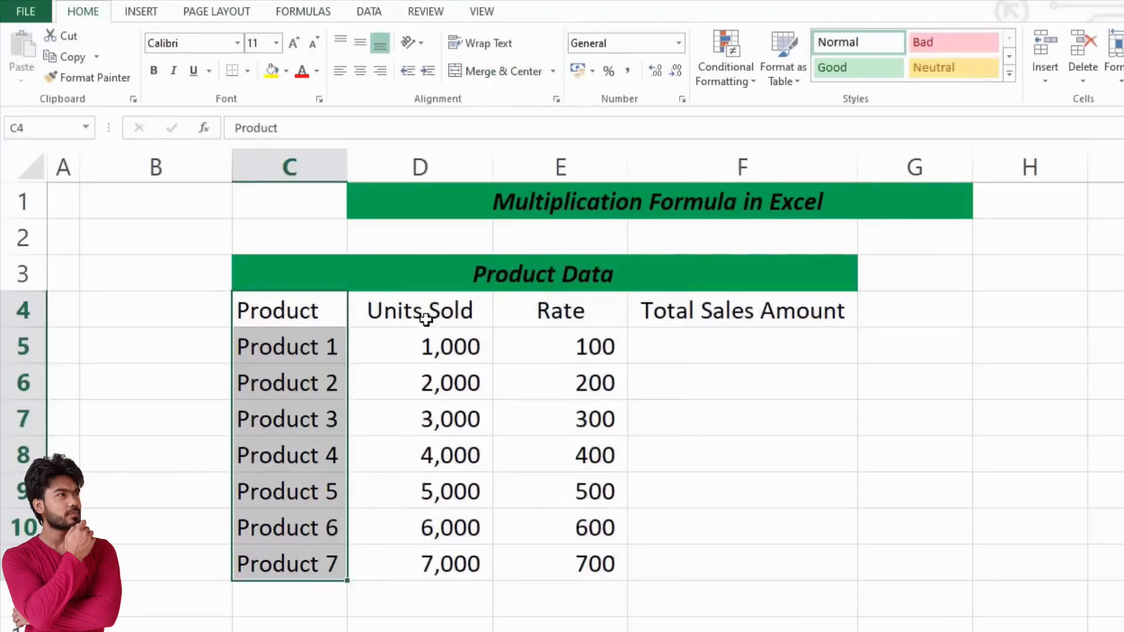
left_click_drag(426, 314, 437, 563)
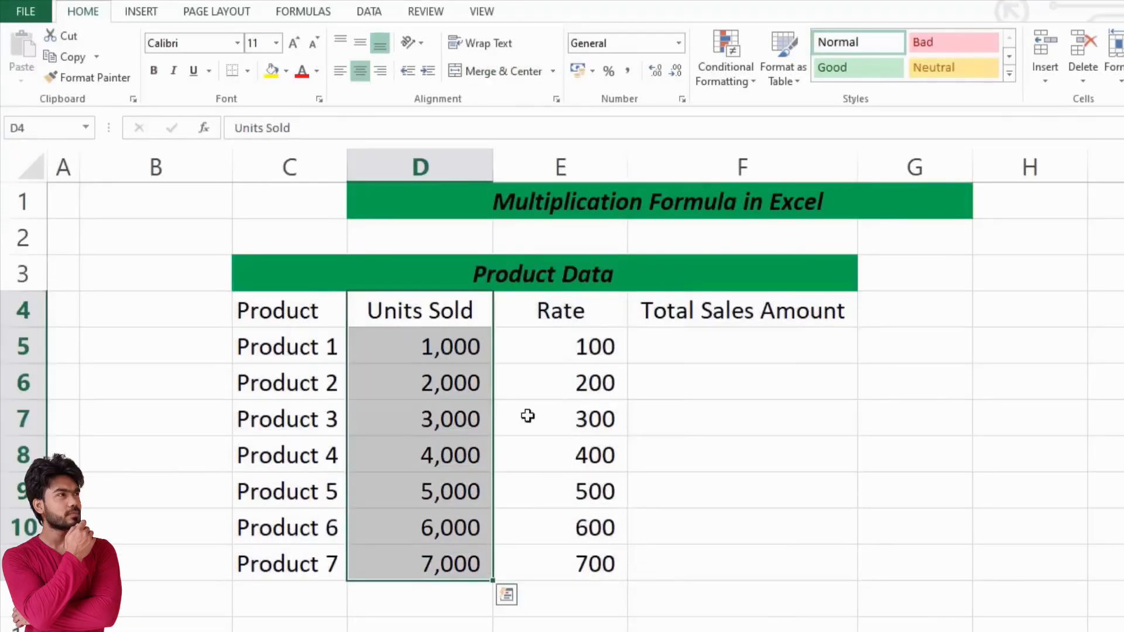
left_click_drag(565, 300, 567, 562)
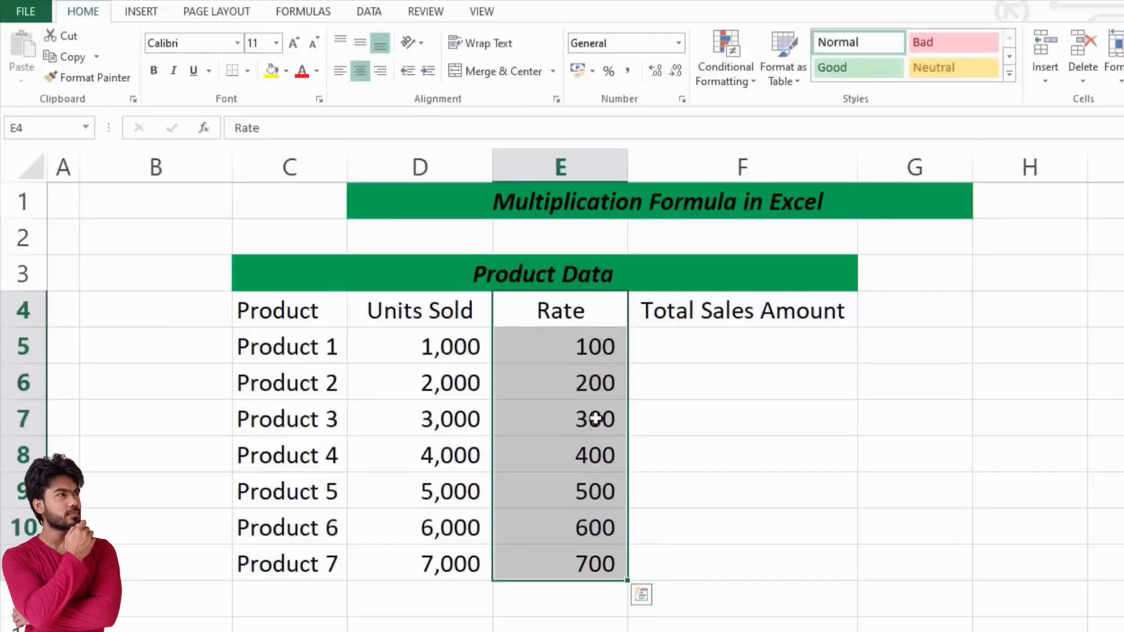
Calculate Product 1's total sales amount in F5 by multiplying units sold by rate with =D5*E5.
left_click(721, 344)
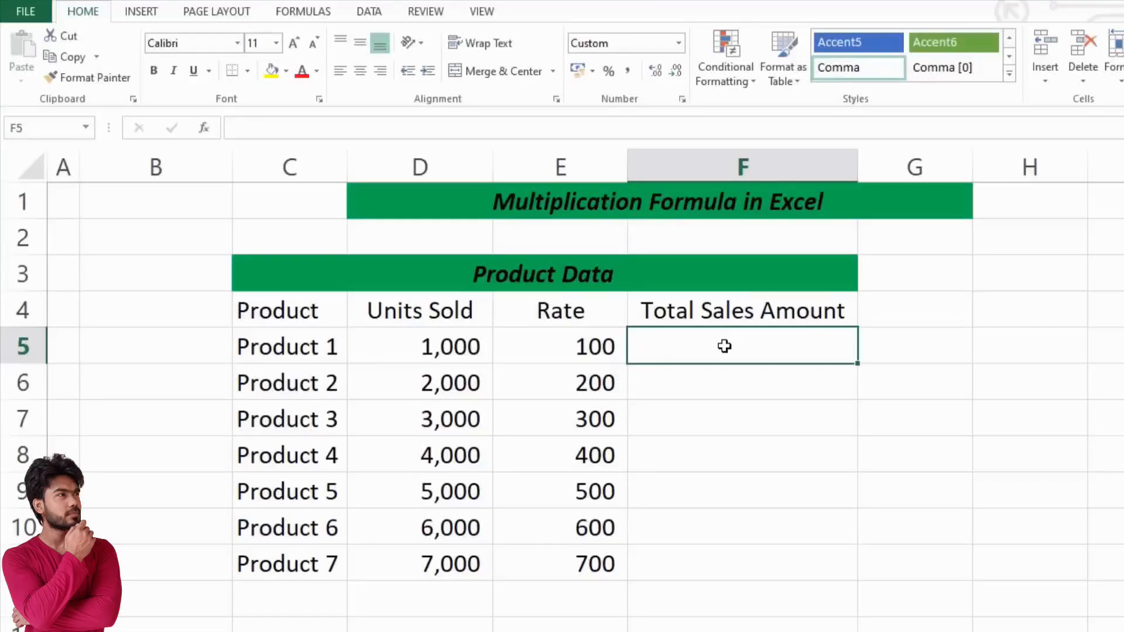
type("=")
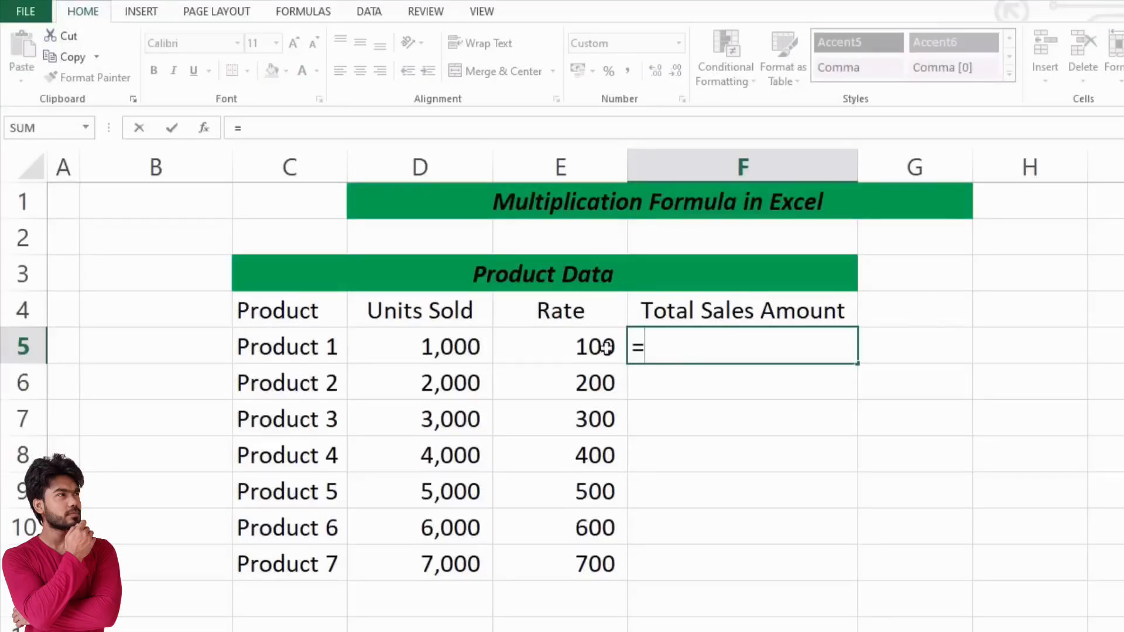
left_click(421, 345)
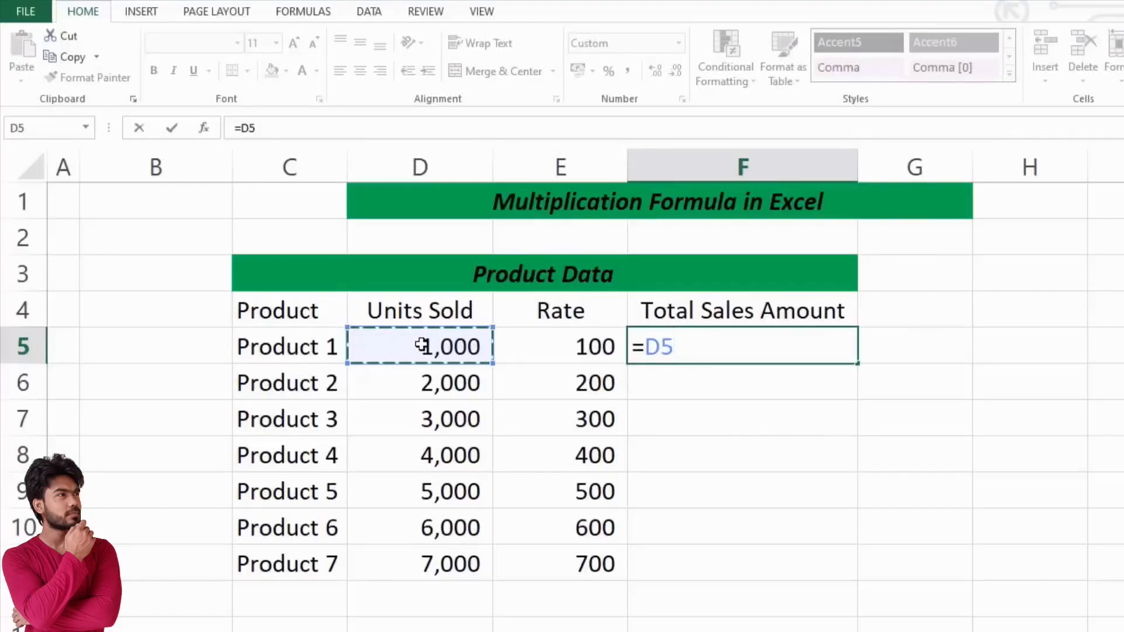
type("*")
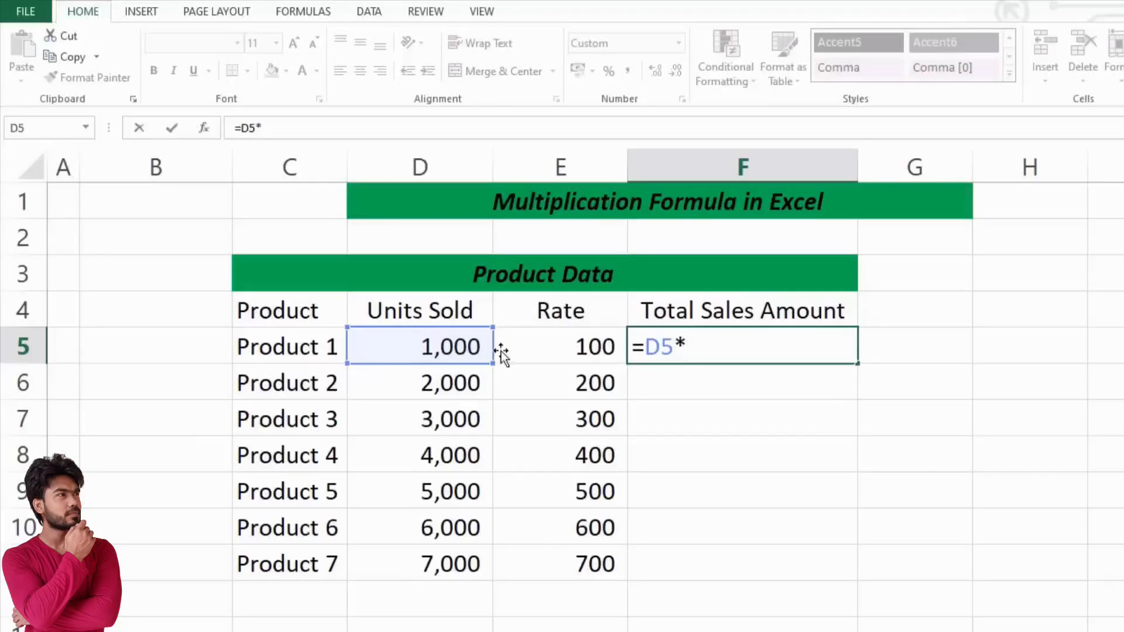
left_click(558, 351)
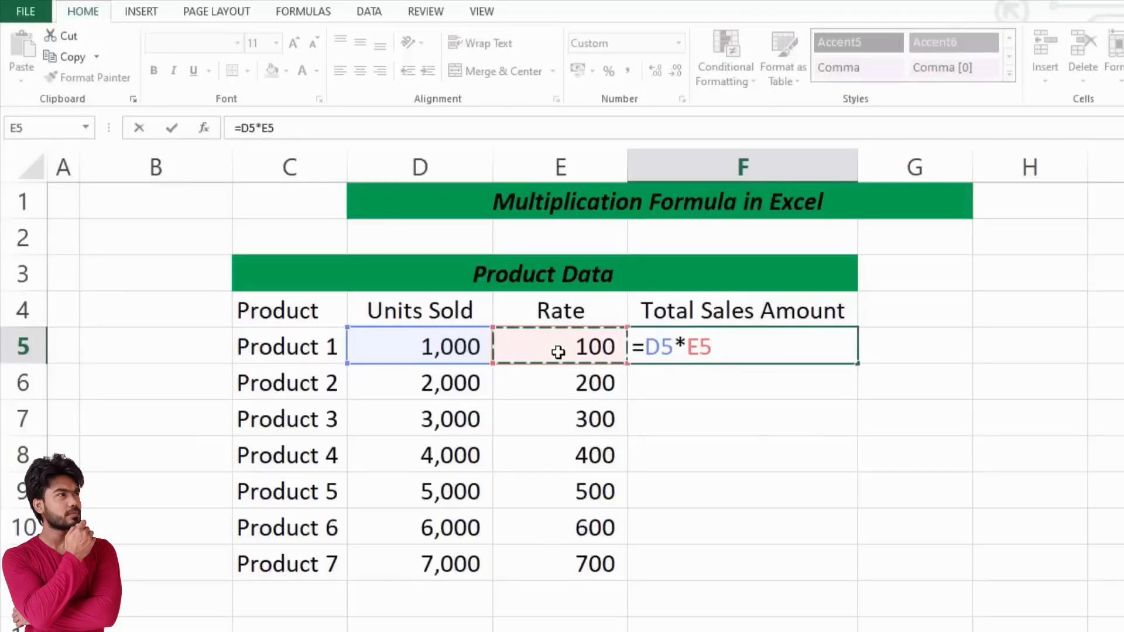
key("Return")
key("Down")
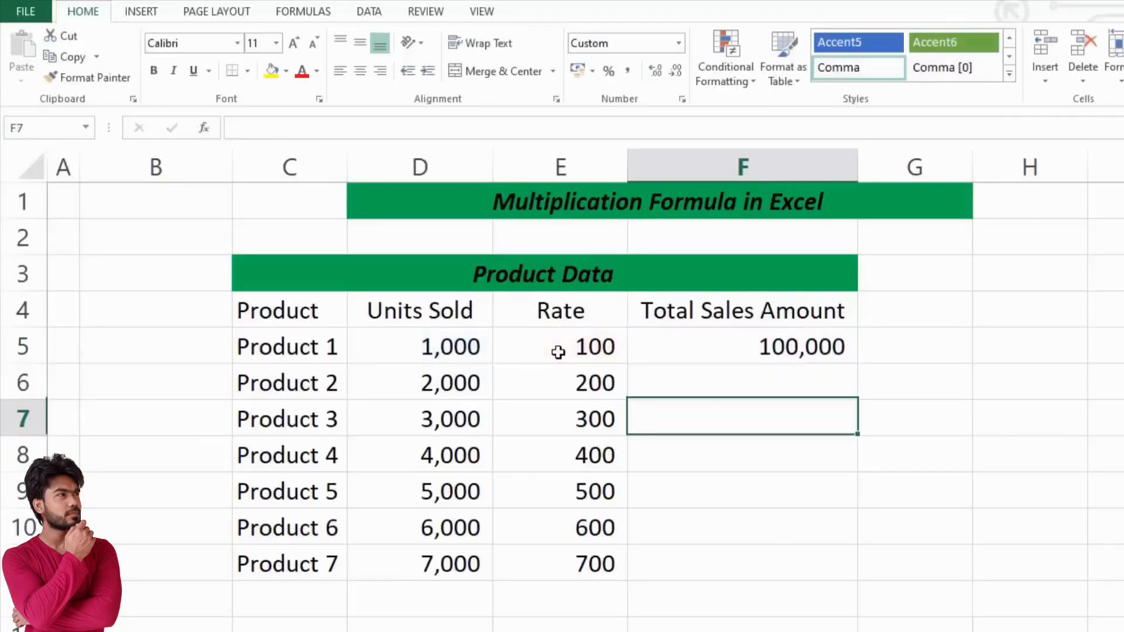
key("Up")
key("Up")
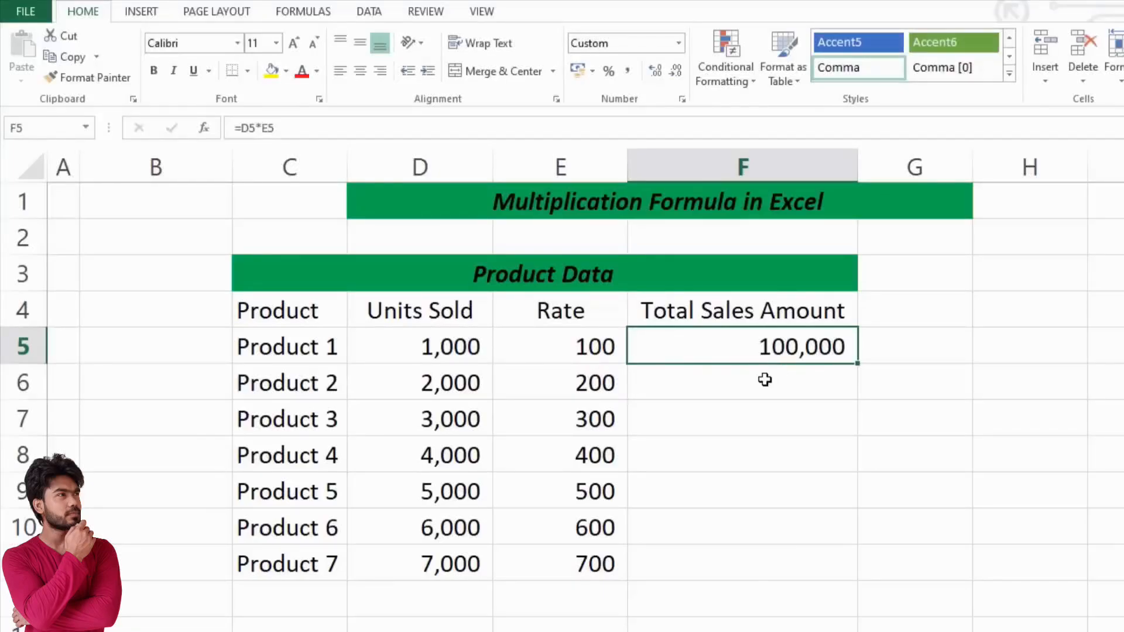
Copy Product 1's total sales amount formula from F5 into F6:F11 for Products 2 to 7.
left_click_drag(735, 381, 735, 569)
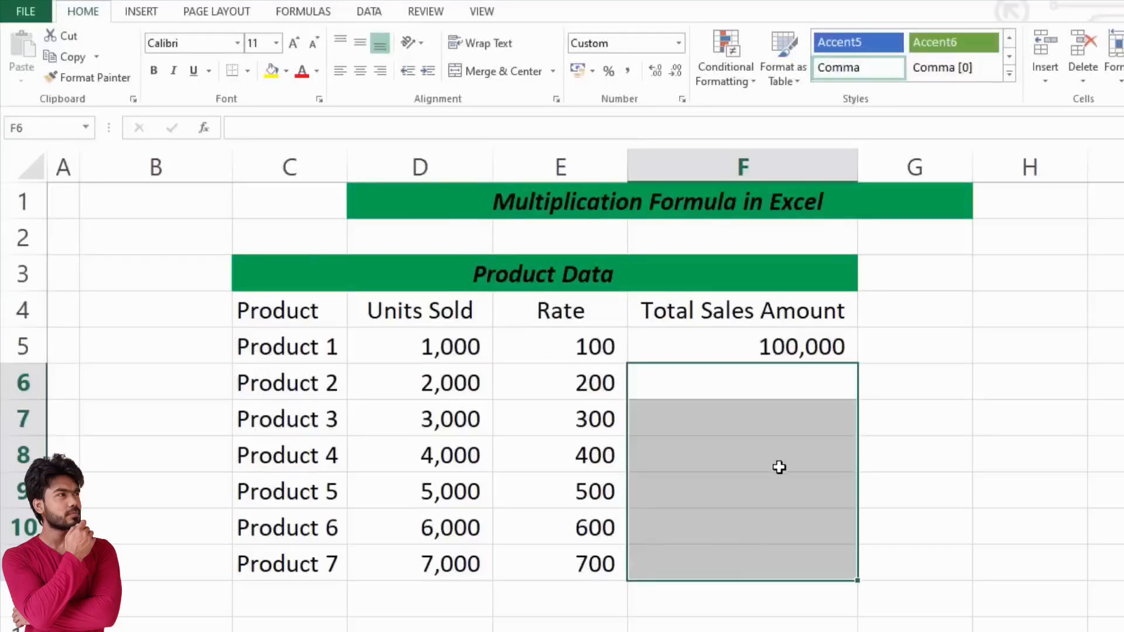
left_click(765, 346)
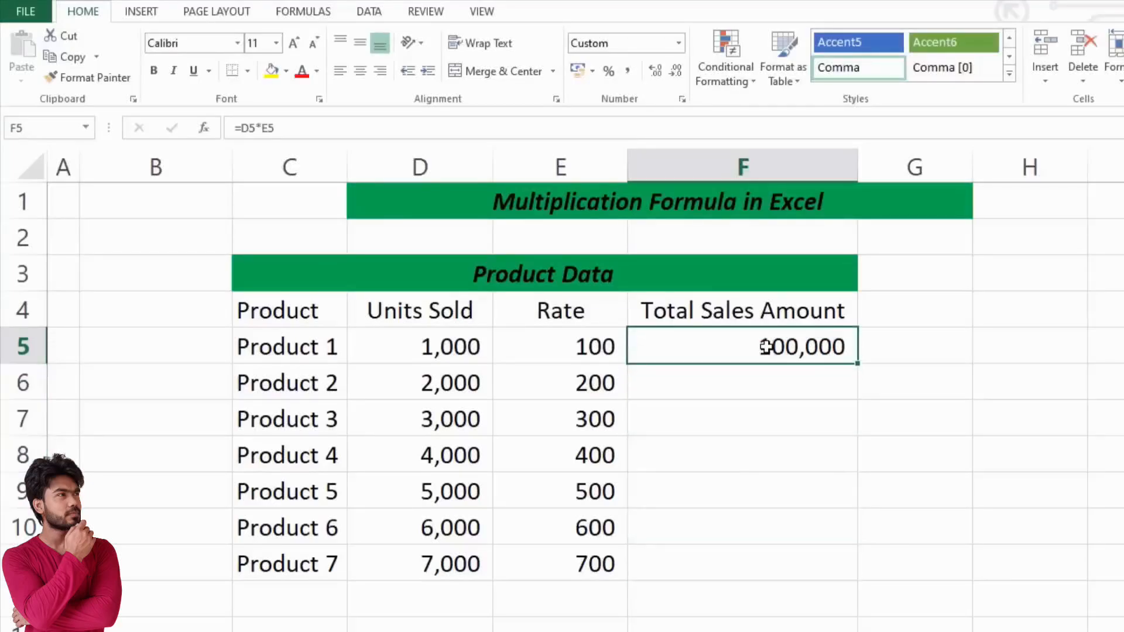
key("ctrl+c")
left_click_drag(747, 381, 743, 556)
key("ctrl+v")
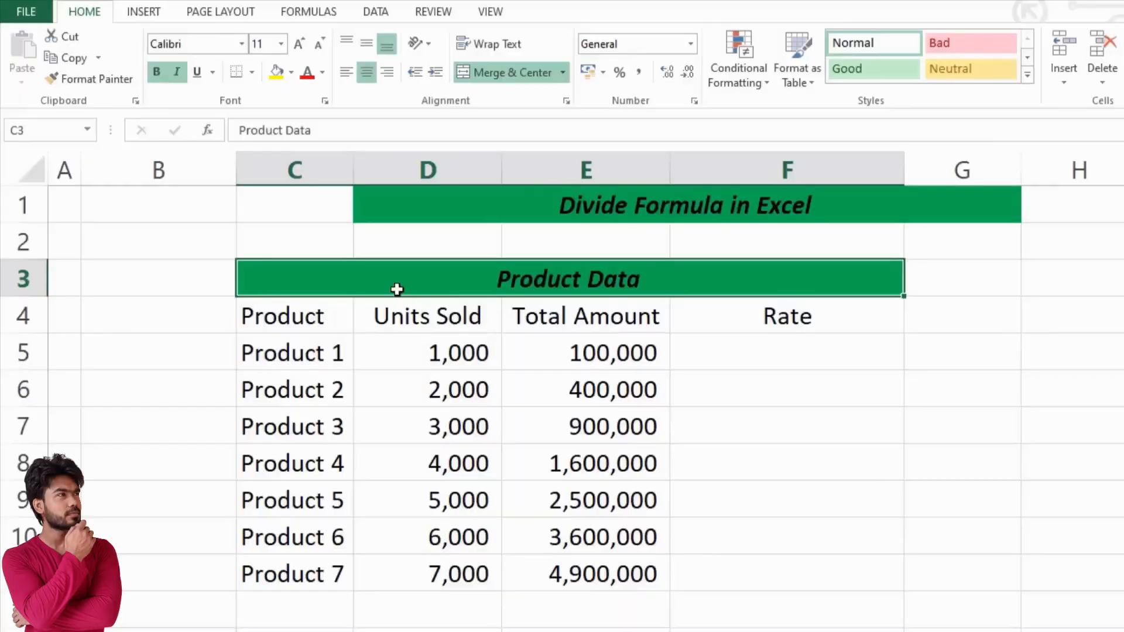
Examine the Product, Units Sold and Total Amount columns on the division sheet, and Product 1's amount and units.
left_click_drag(396, 289, 416, 565)
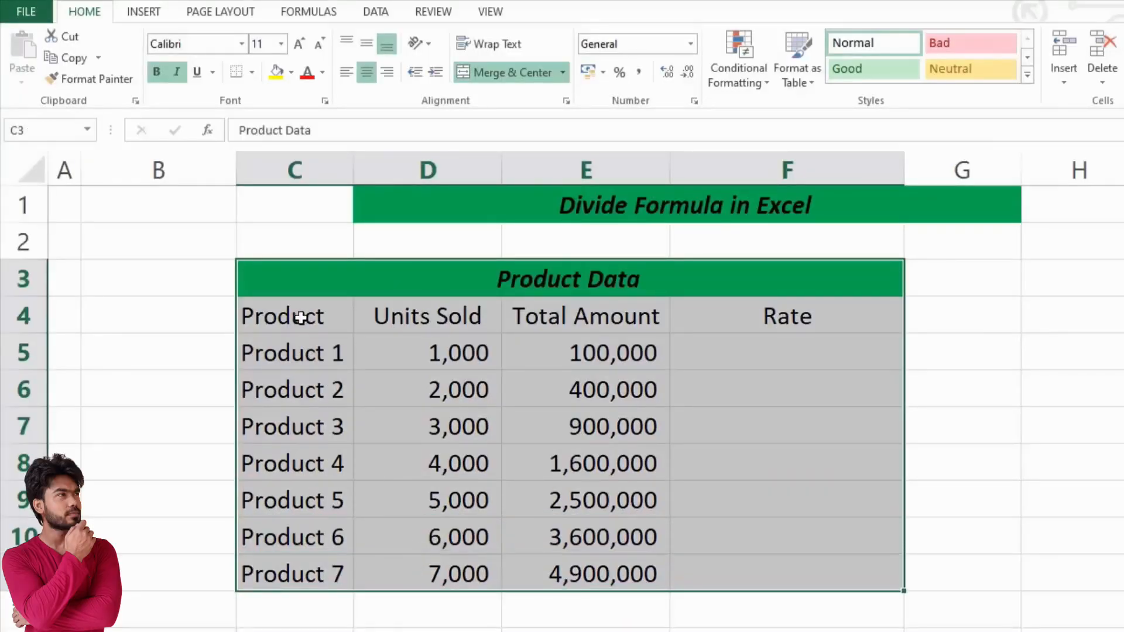
left_click_drag(300, 318, 304, 570)
left_click(441, 316)
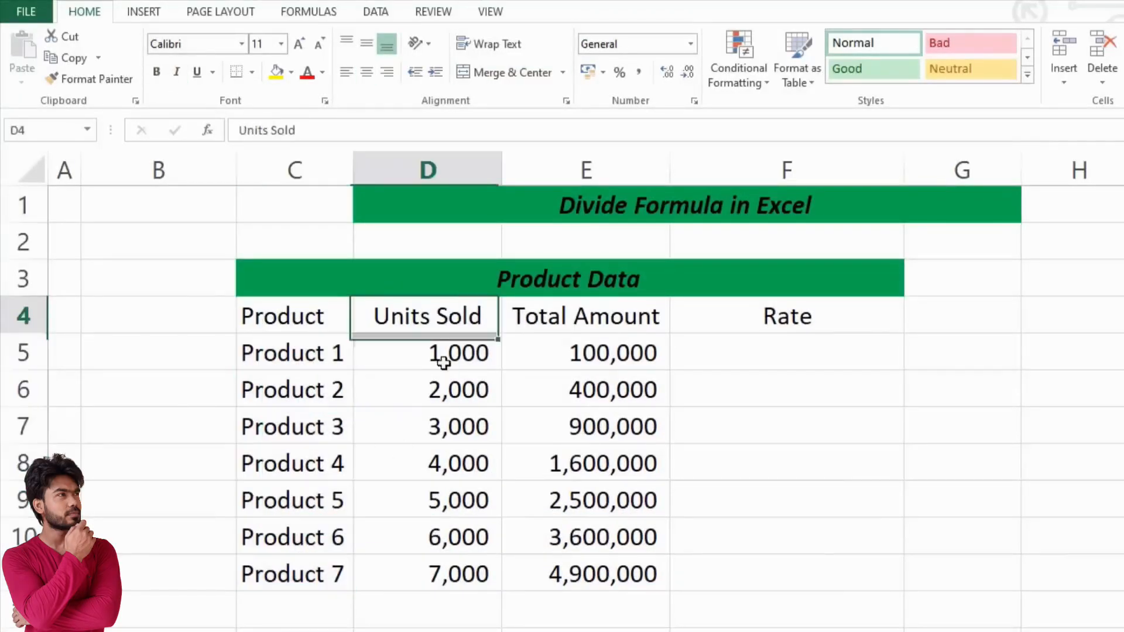
left_click_drag(443, 363, 433, 573)
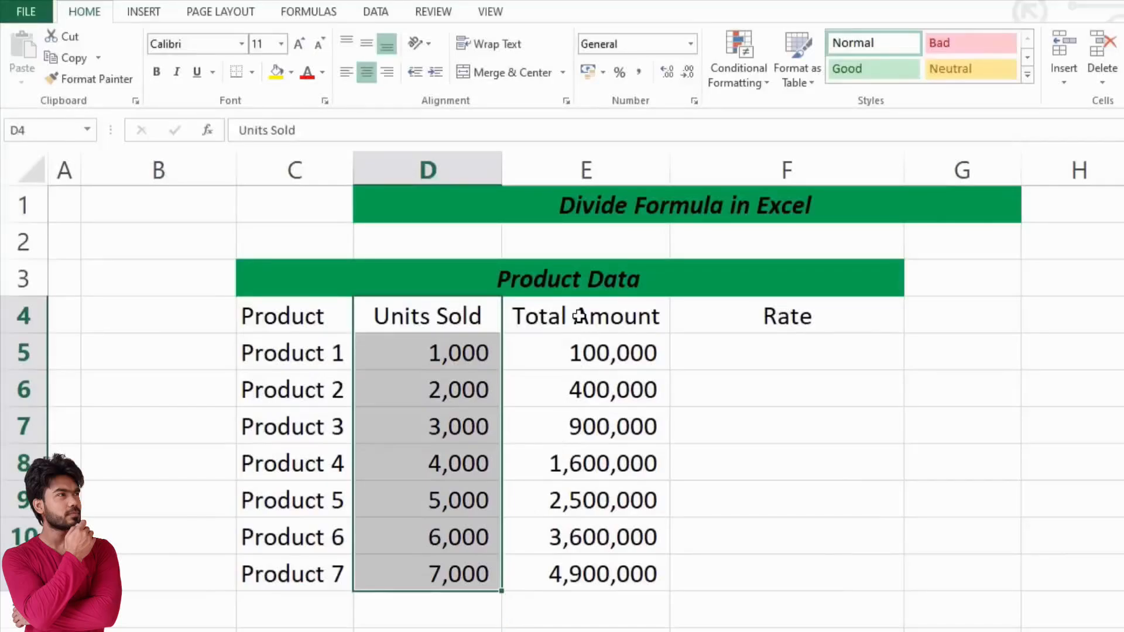
left_click_drag(579, 316, 574, 567)
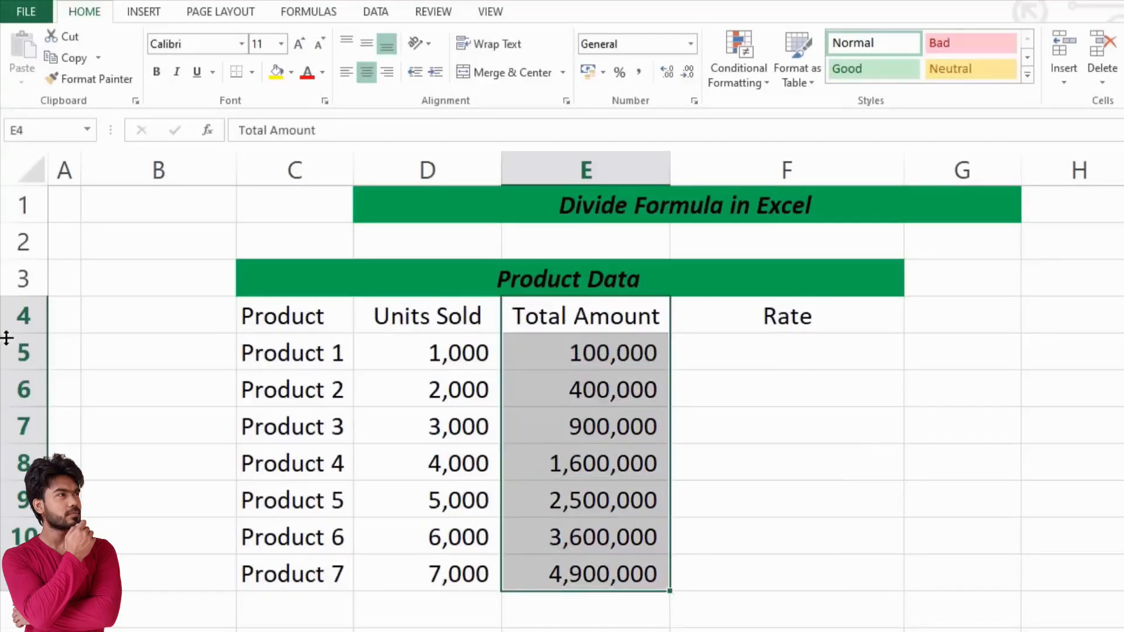
left_click(23, 352)
left_click(781, 355)
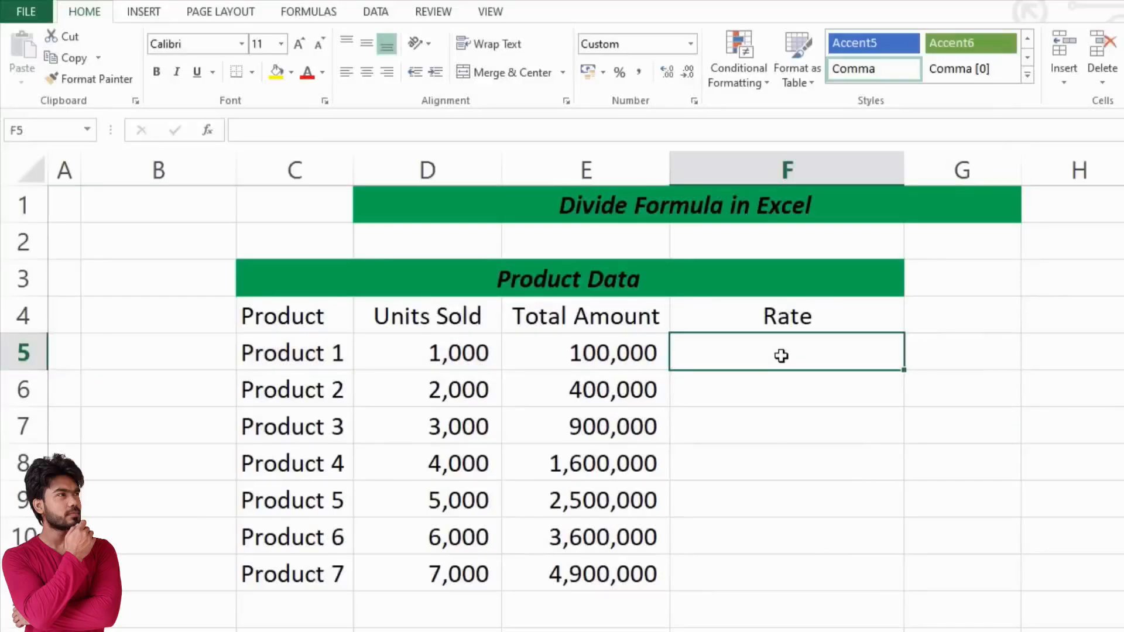
left_click(598, 354)
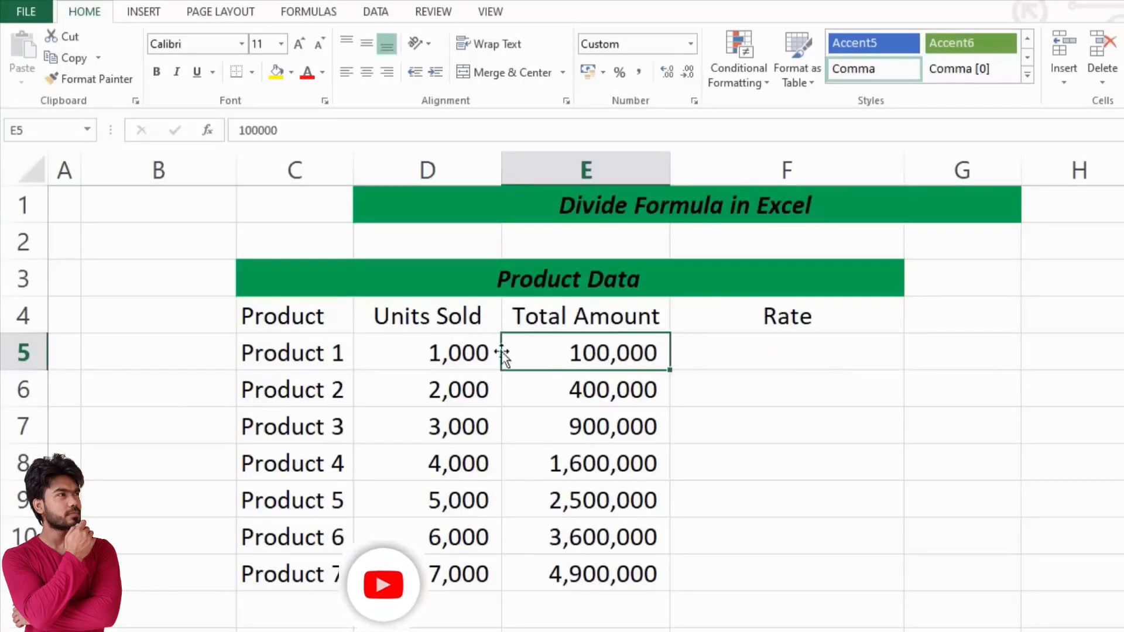
left_click(434, 353)
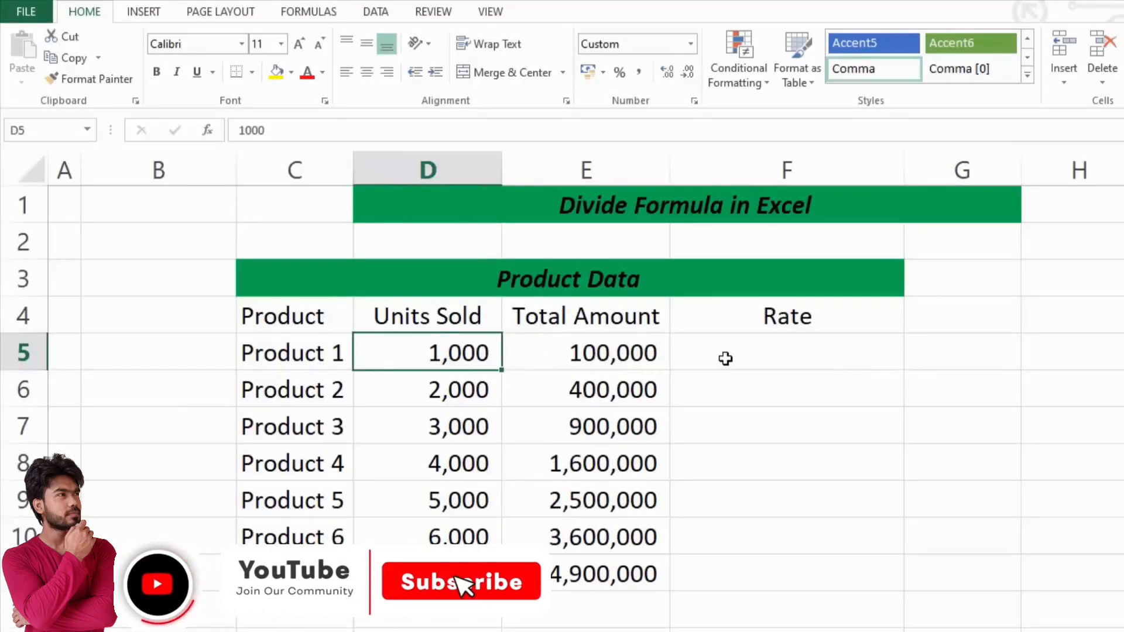
Calculate Product 1's rate in F5 by dividing total amount by units sold with =E5/D5.
left_click(750, 356)
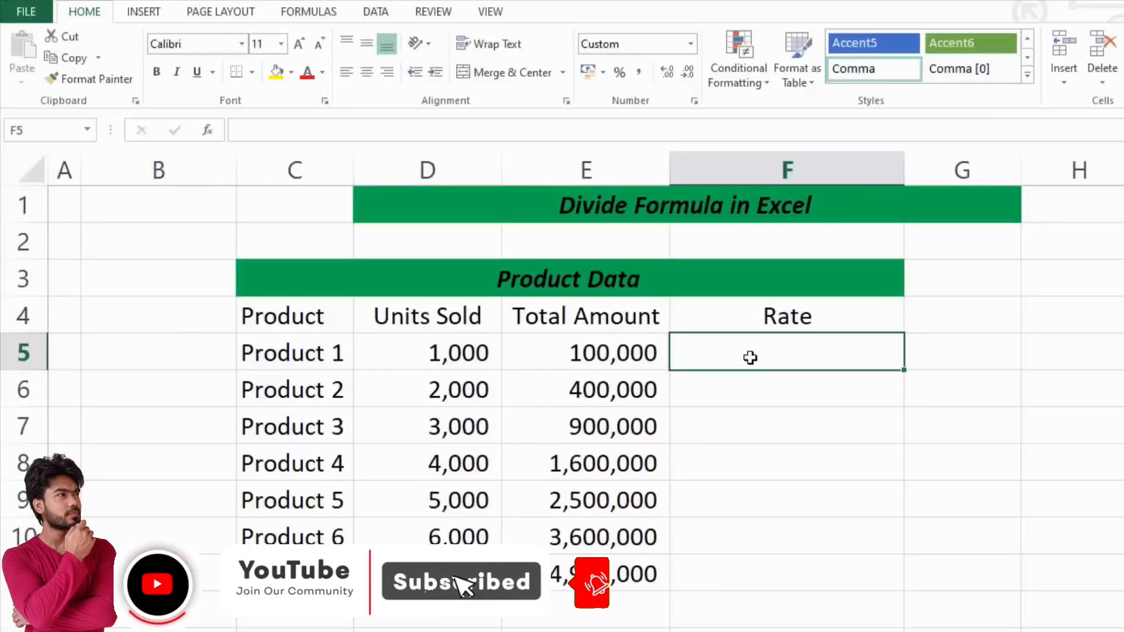
type("=")
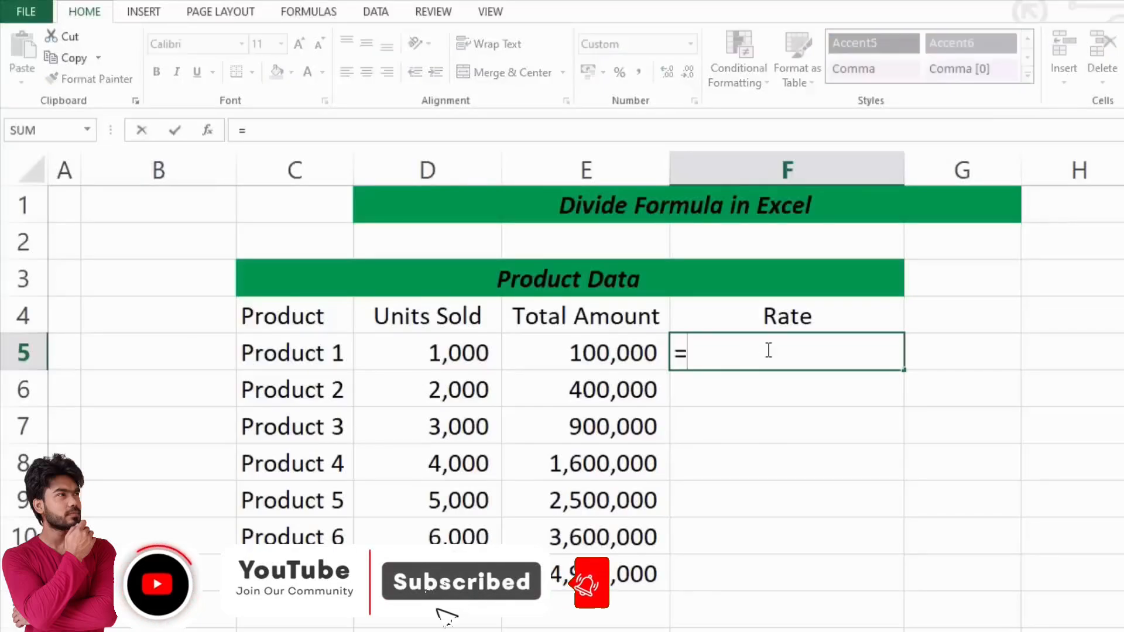
left_click(588, 351)
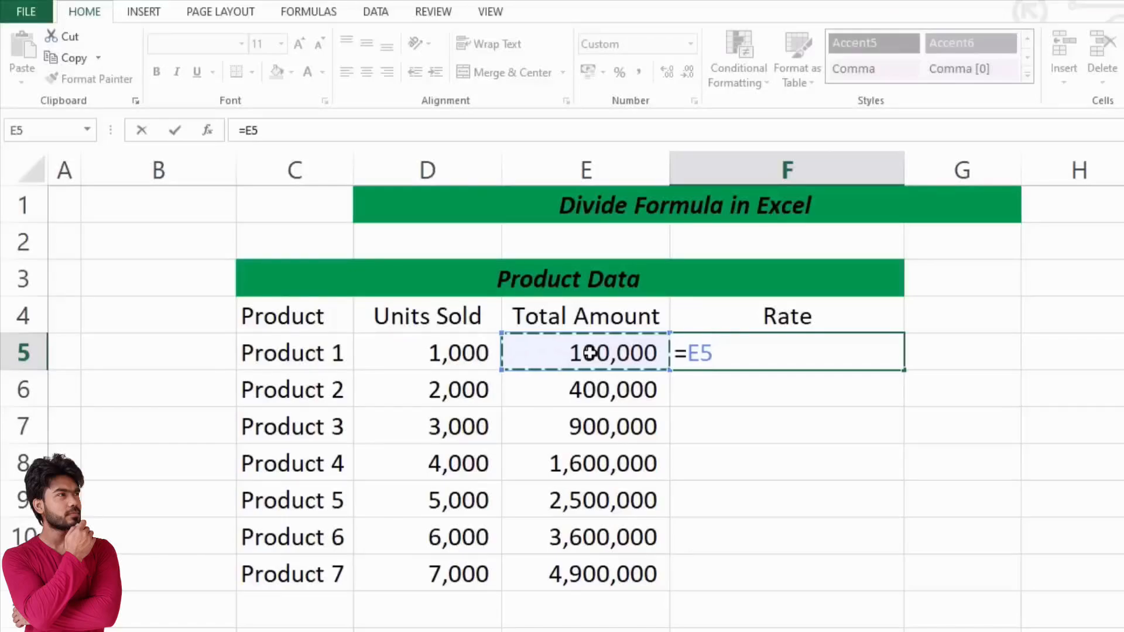
type("/")
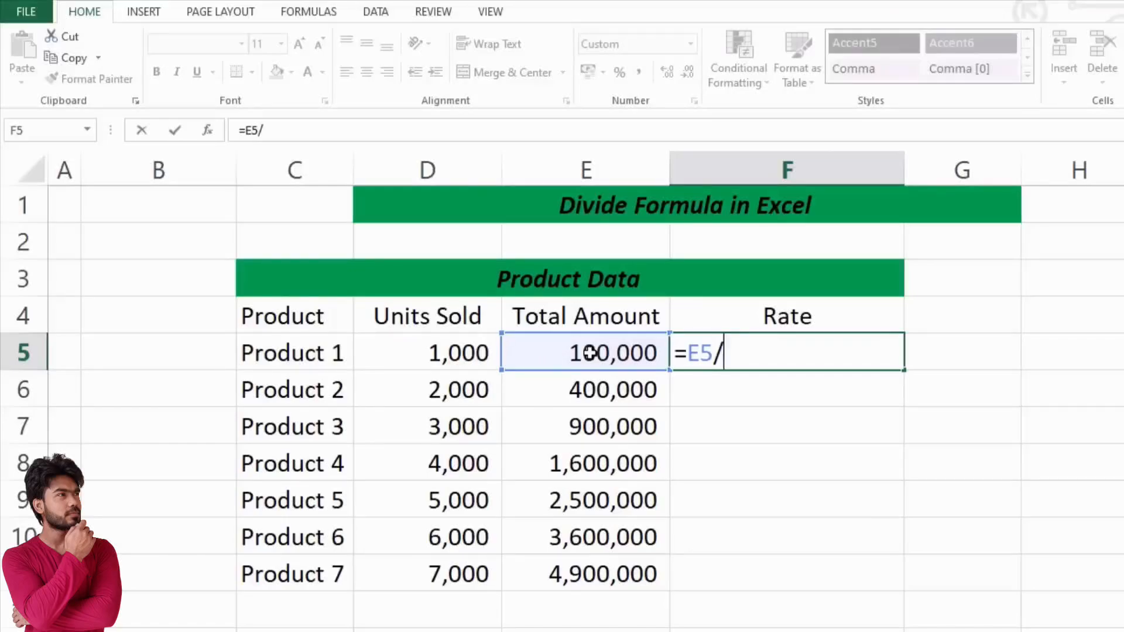
left_click(429, 351)
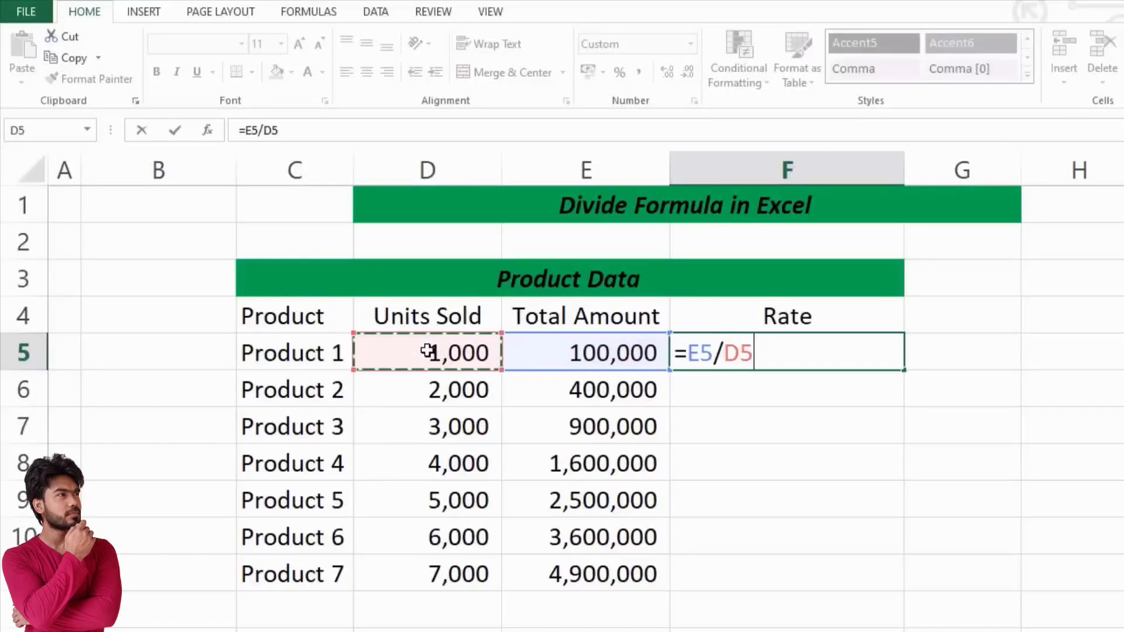
key("Return")
key("Up")
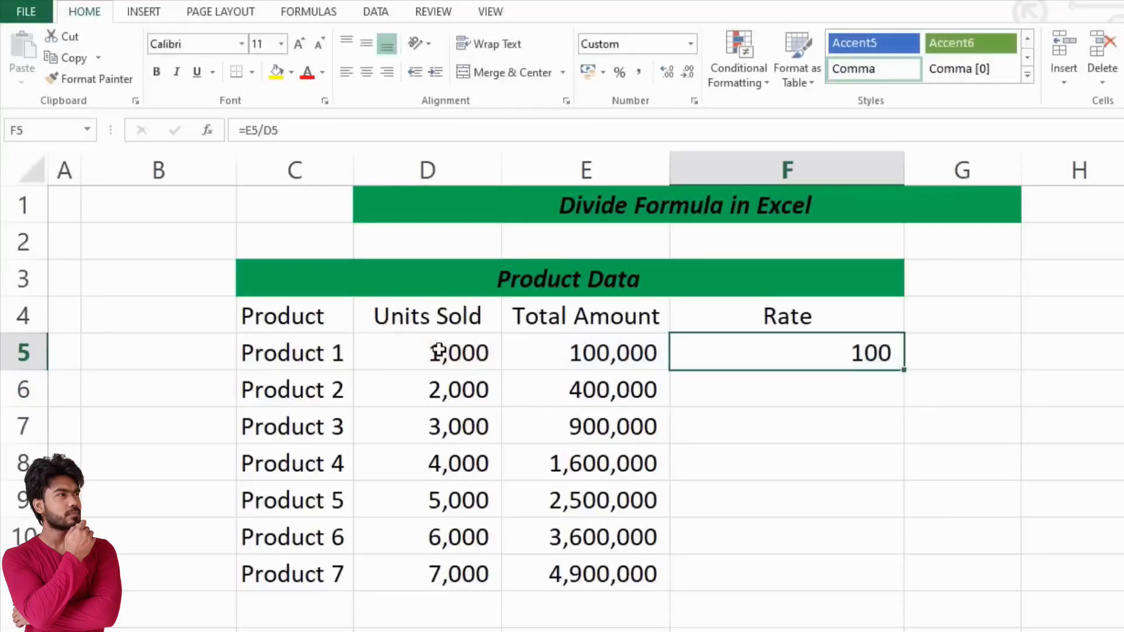
left_click(20, 353)
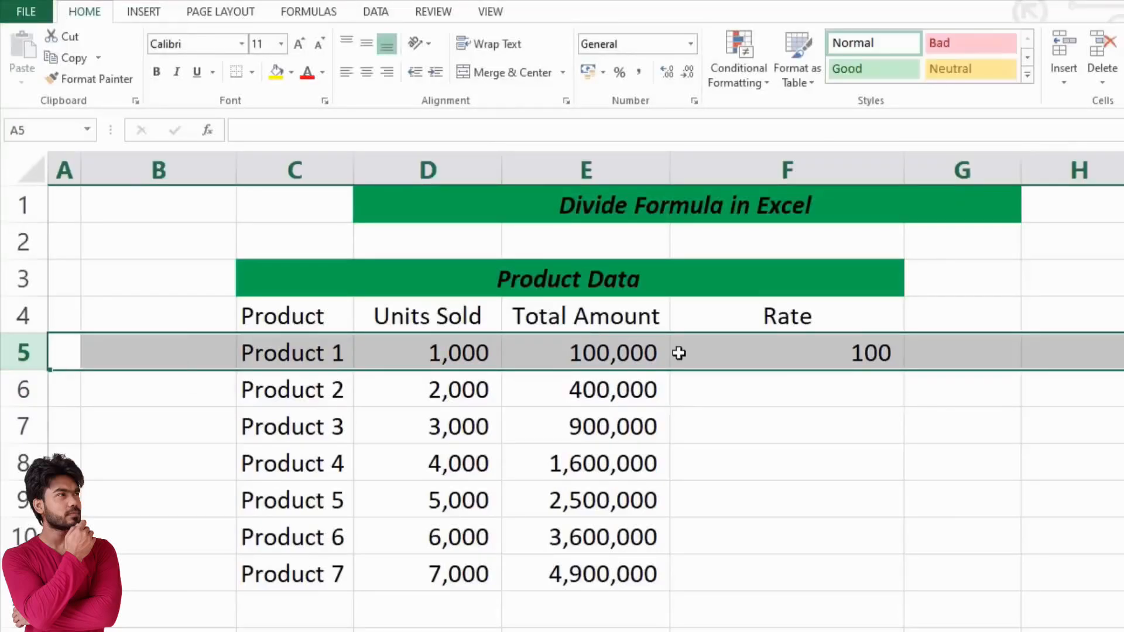
Copy Product 1's rate formula from F5 into F6:F11 for Products 2 to 7.
left_click(797, 363)
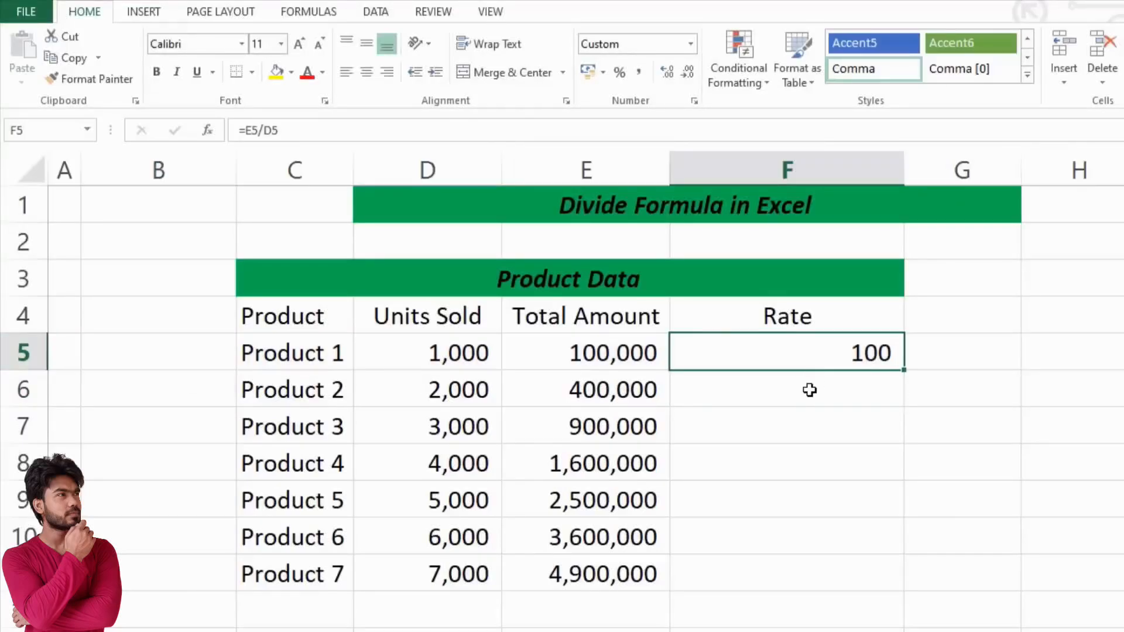
left_click_drag(810, 389, 802, 577)
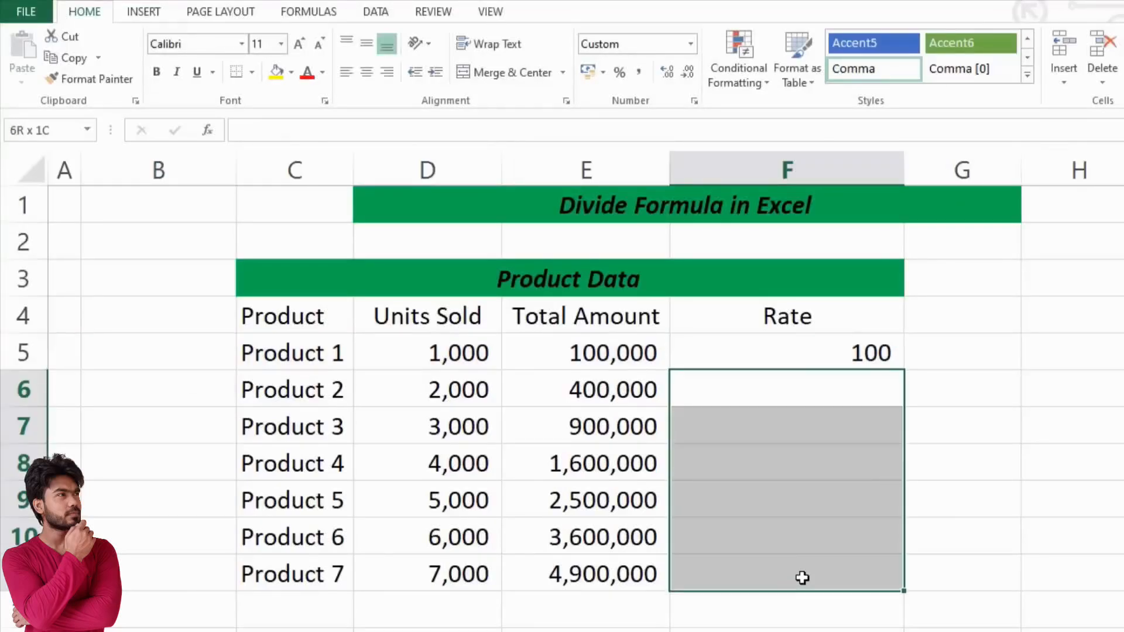
left_click(845, 355)
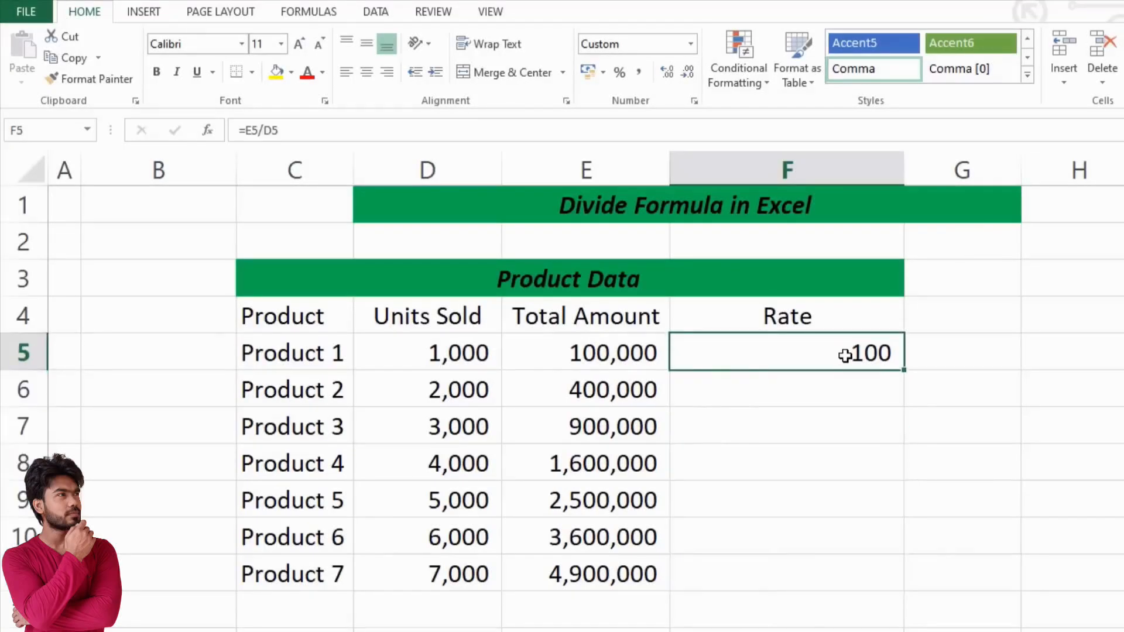
key("ctrl+c")
key("Down")
key("shift+Down")
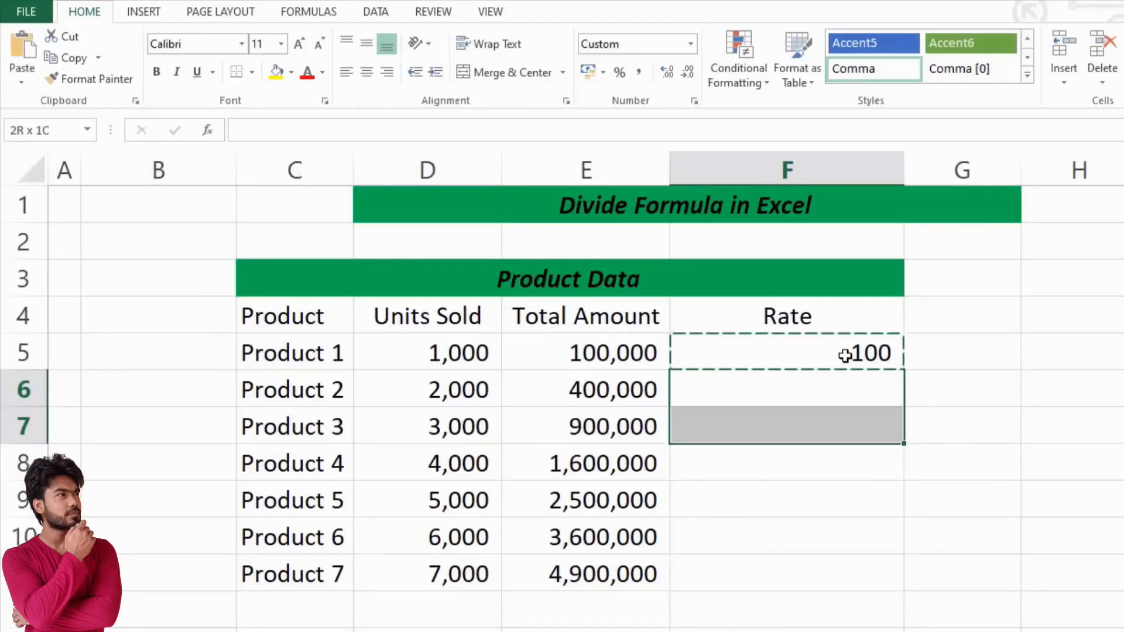
key("shift+Down")
key("shift+Down")
key("shift+Down")
key("shift+Down")
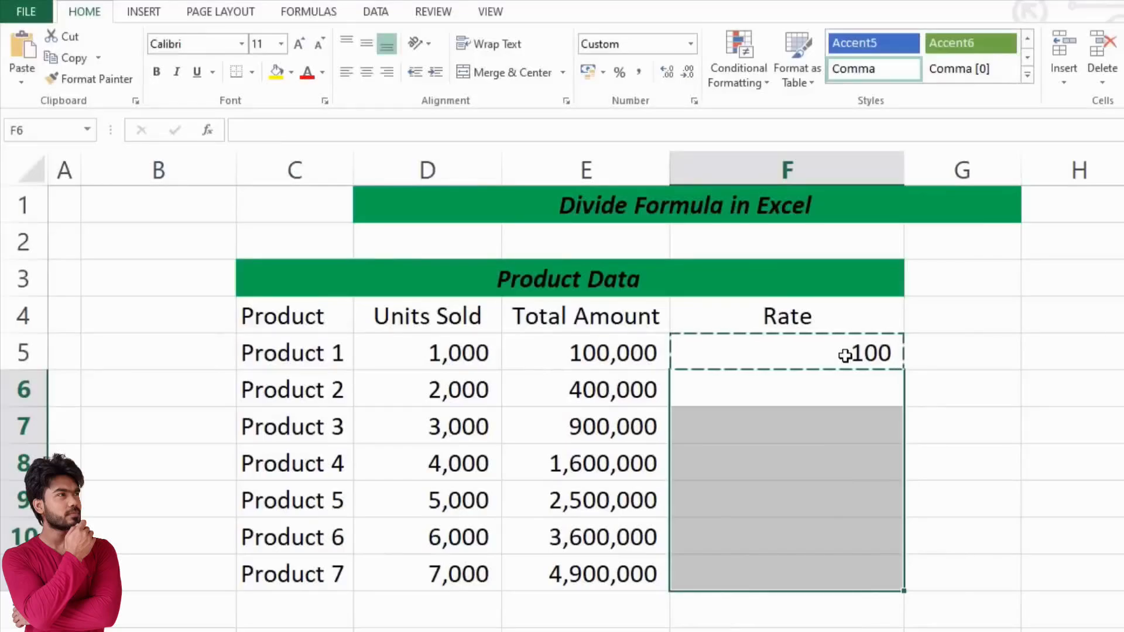
key("ctrl+v")
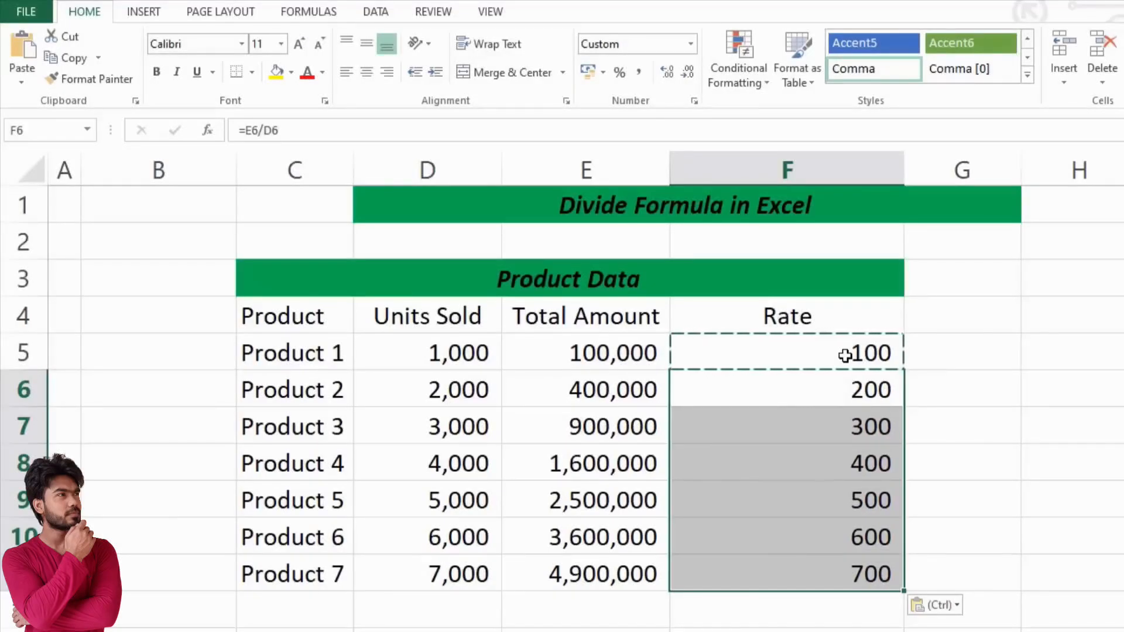
left_click_drag(807, 386, 811, 550)
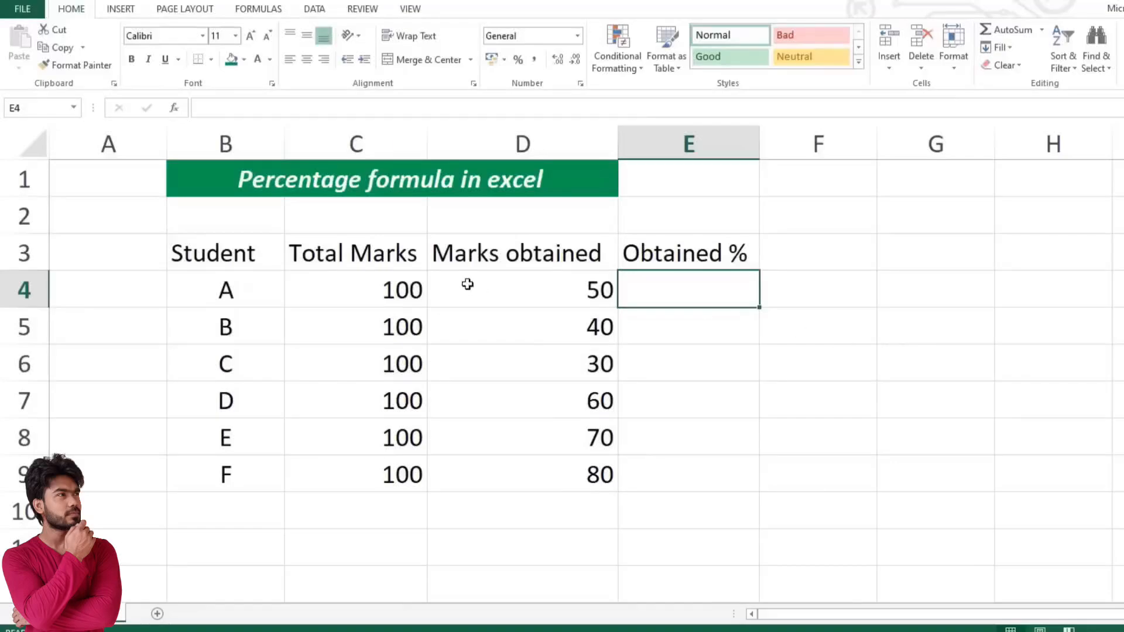
Calculate student A's obtained percentage in E4 by dividing marks obtained by total marks with =D4/C4.
left_click_drag(246, 258, 241, 477)
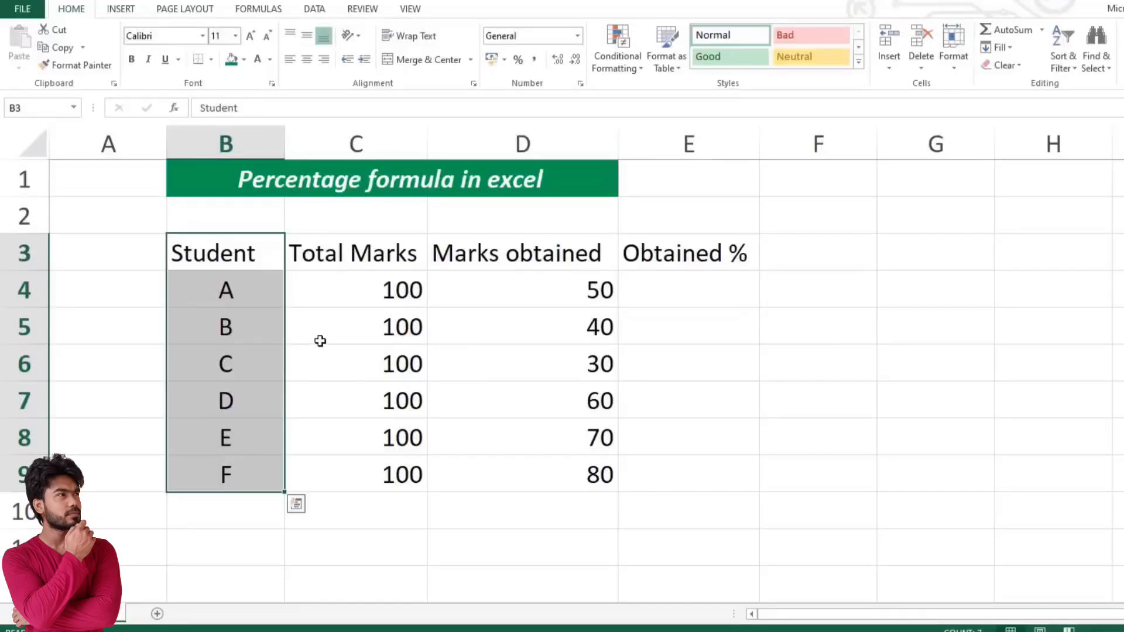
left_click_drag(350, 250, 352, 469)
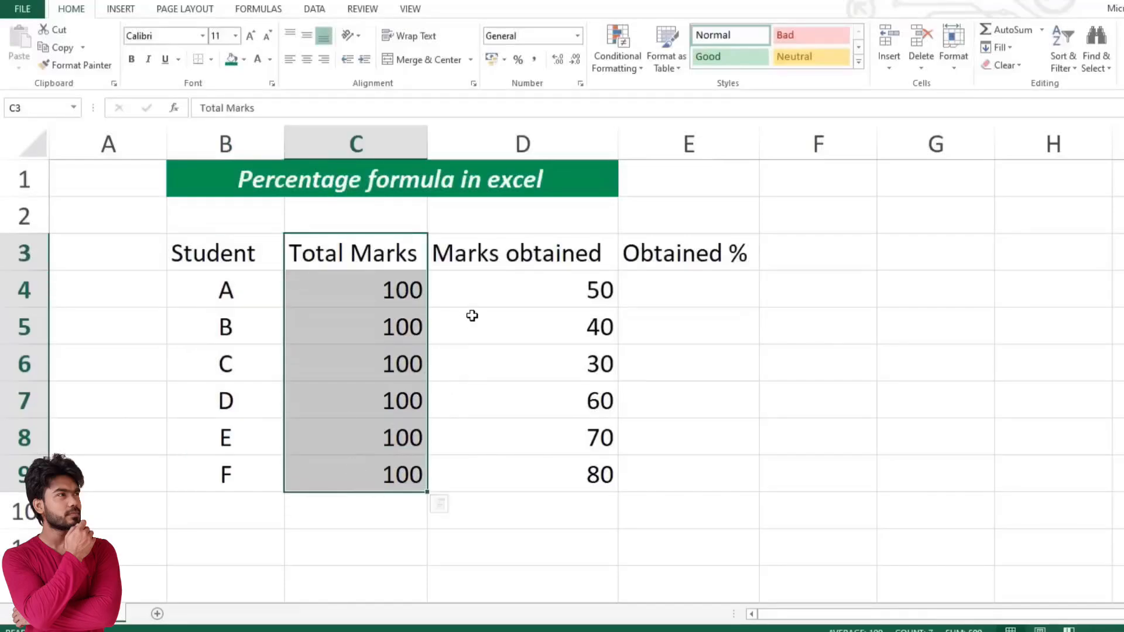
left_click_drag(504, 248, 520, 472)
left_click(699, 283)
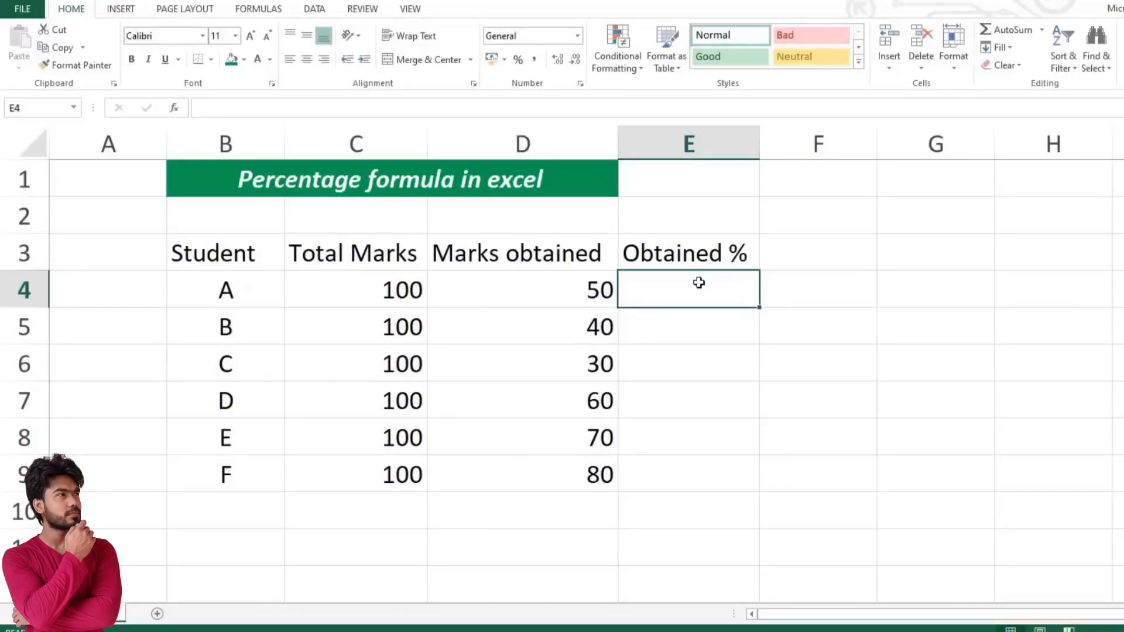
type("=")
key("Left")
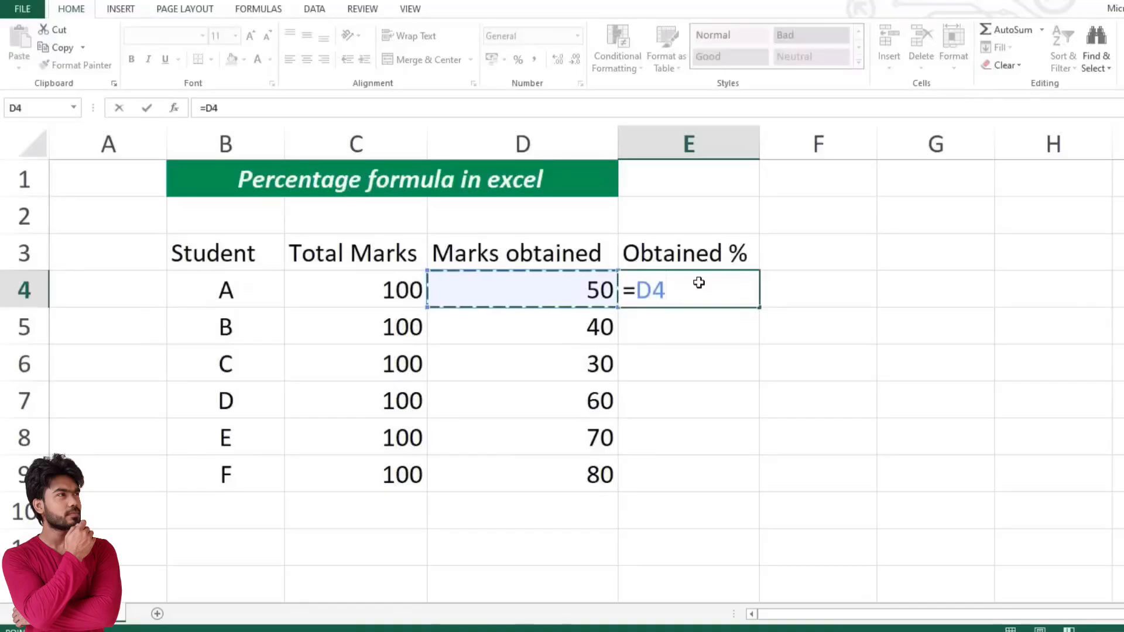
type("/")
key("Left")
key("Left")
key("ctrl+Return")
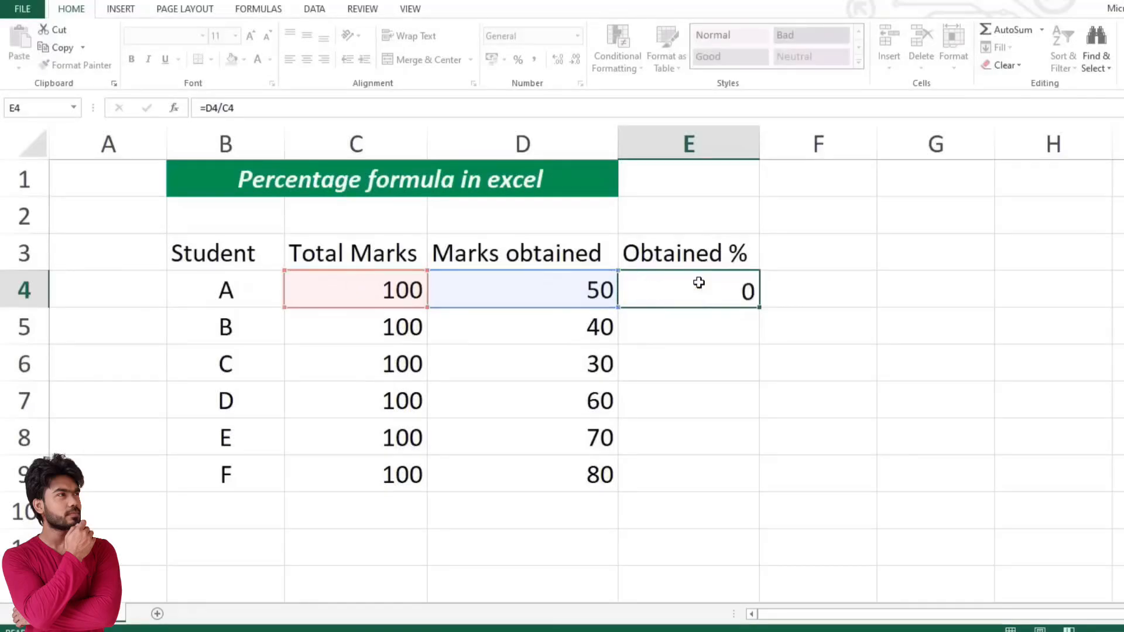
Copy student A's formula from E4 down to E9 for the other students and format E4:E9 as percentages.
key("ctrl+c")
key("Left")
key("ctrl+Down")
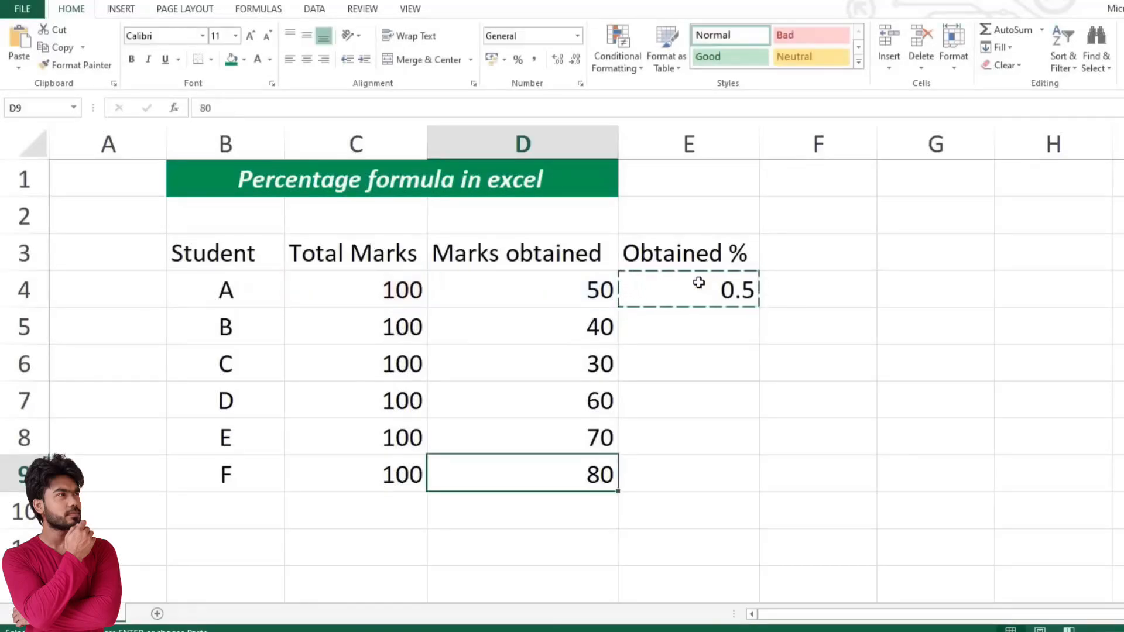
key("Right")
key("ctrl+shift+Up")
key("ctrl+v")
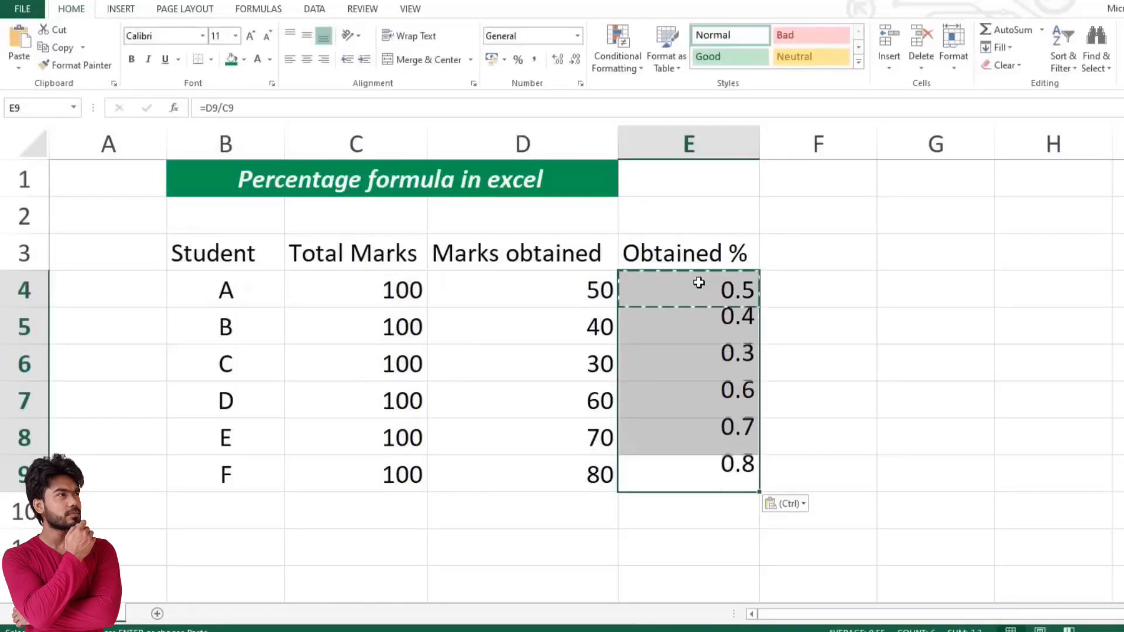
key("Escape")
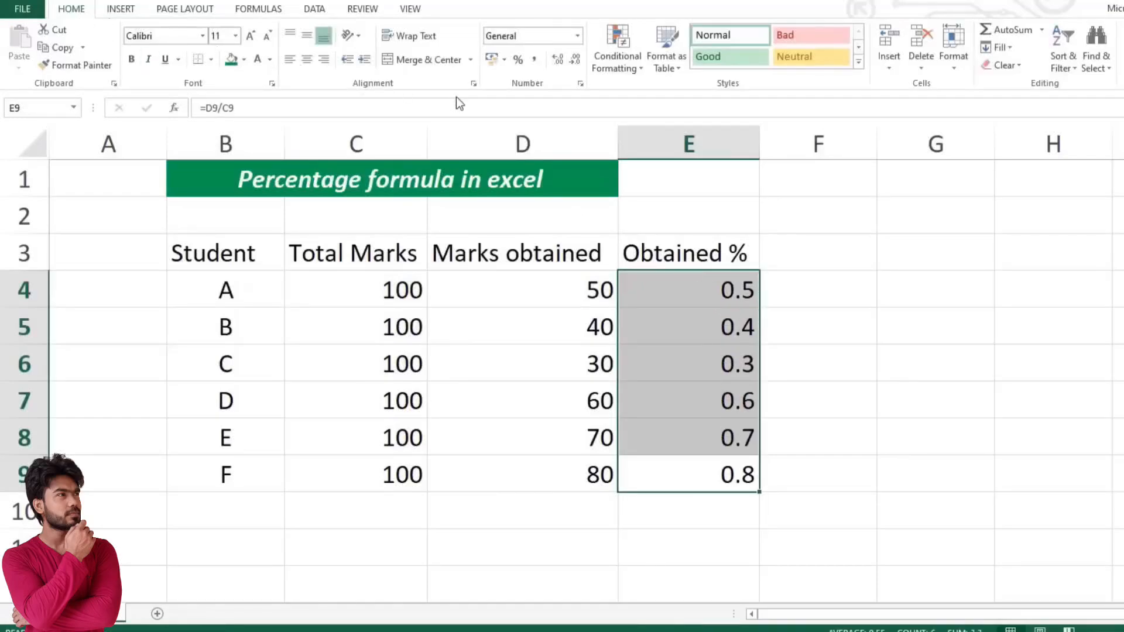
left_click(518, 60)
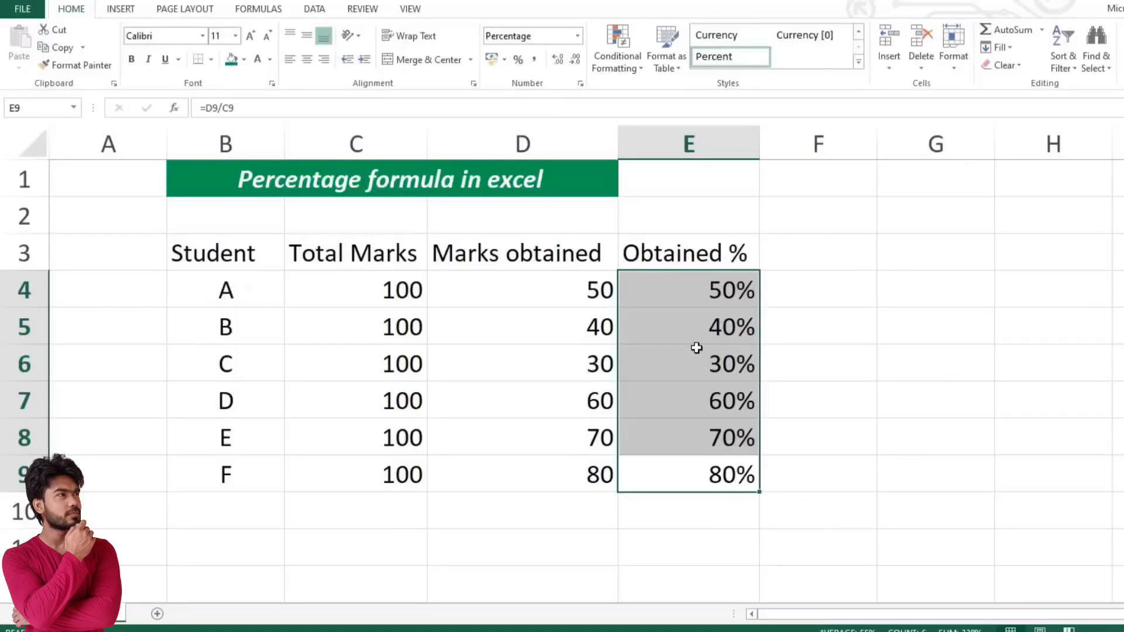
Examine the marks obtained, total marks and obtained percentages of students A and B.
left_click(552, 296)
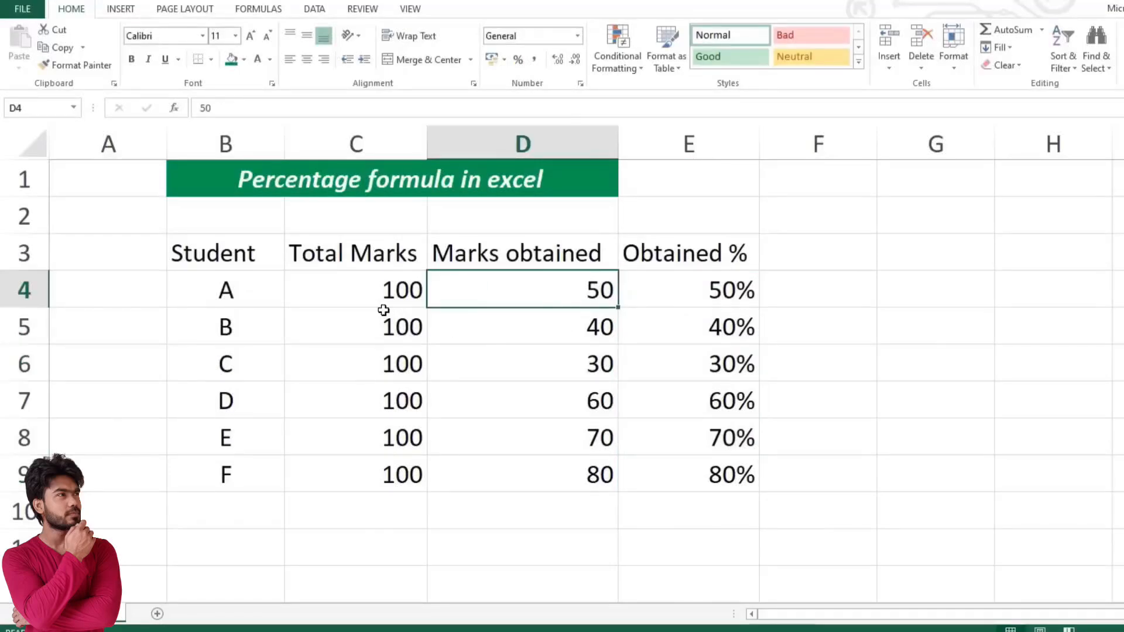
left_click(349, 290)
left_click(705, 290)
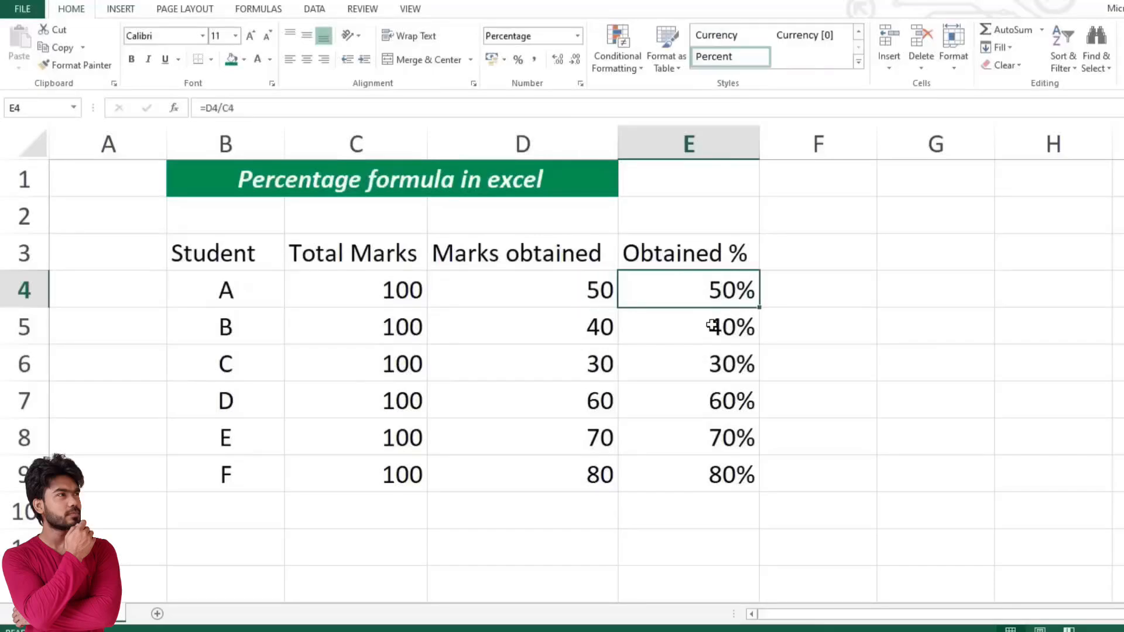
left_click(605, 328)
left_click(386, 326)
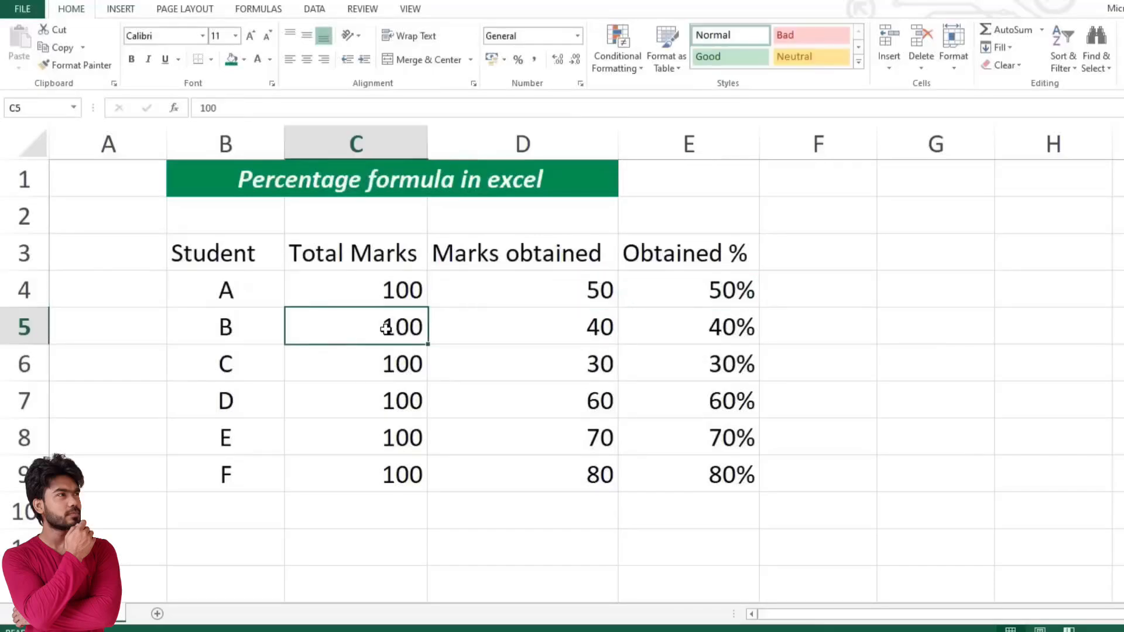
left_click(692, 329)
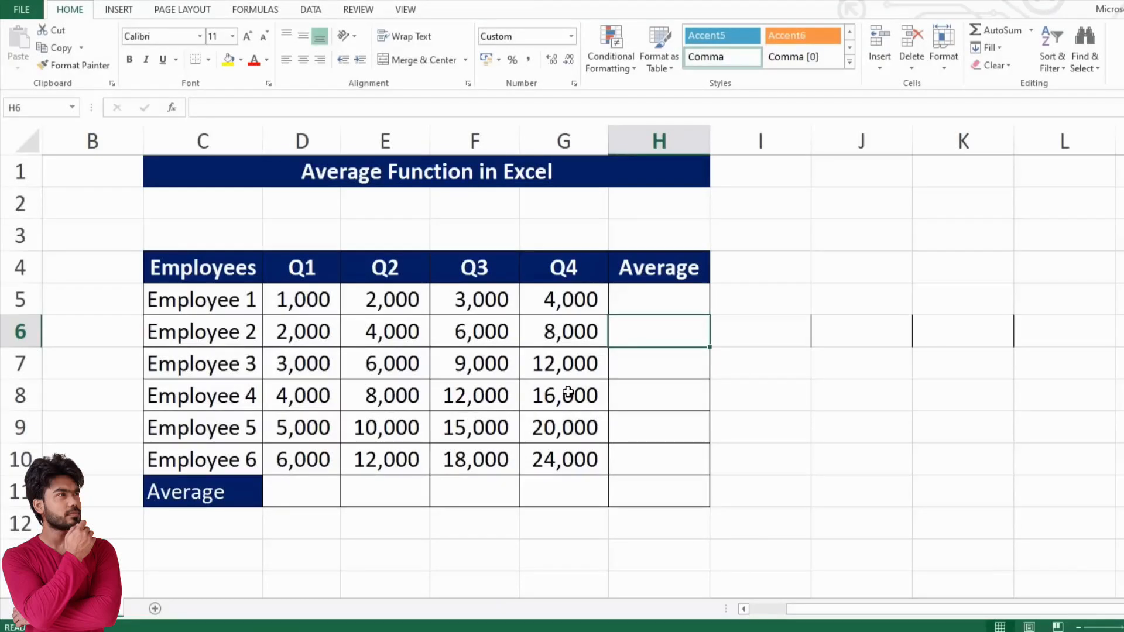
Enter the sample numbers 3, 4 and 5 in cells I6, J6 and K6 beside the employee table.
key("Right")
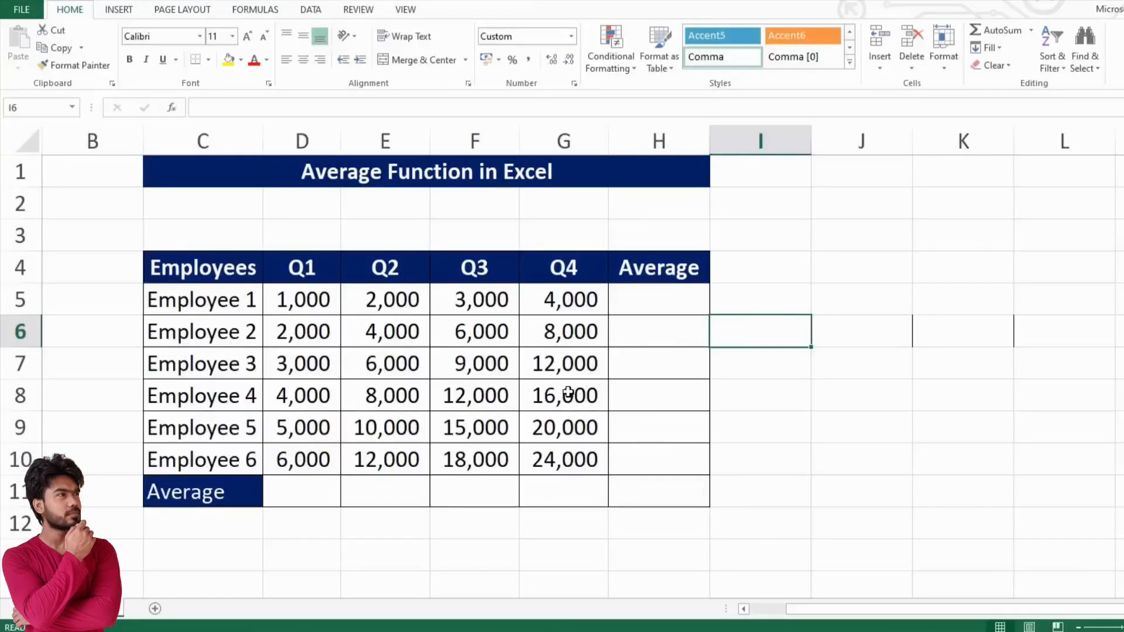
type("3")
key("ctrl+Return")
key("Right")
type("4")
key("Return")
key("Up")
key("Right")
type("5")
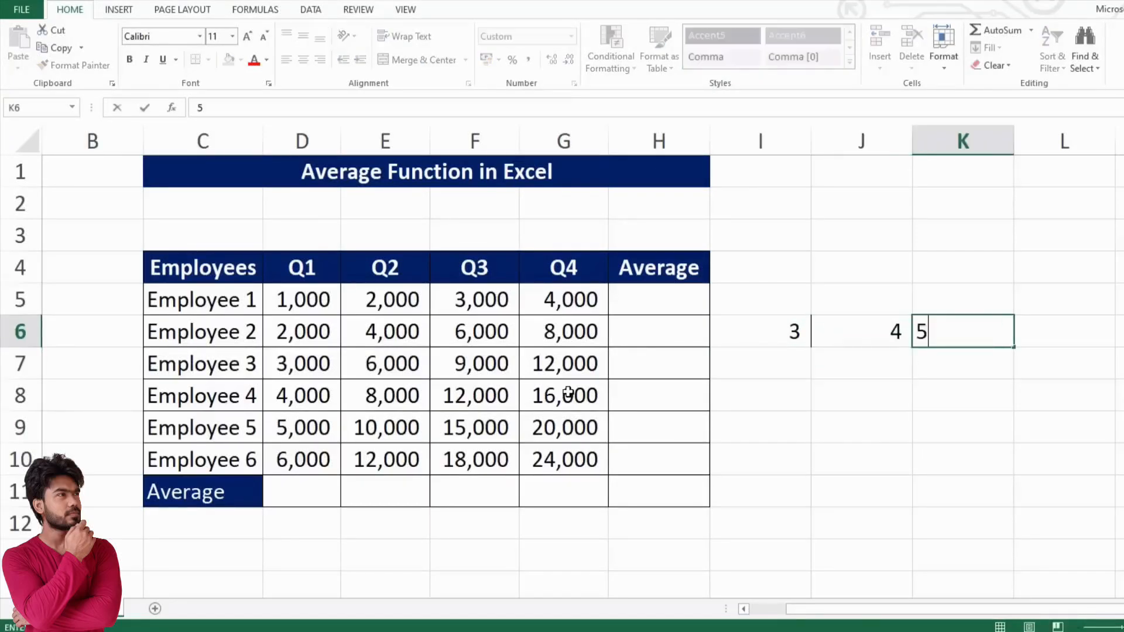
key("ctrl+Return")
key("Right")
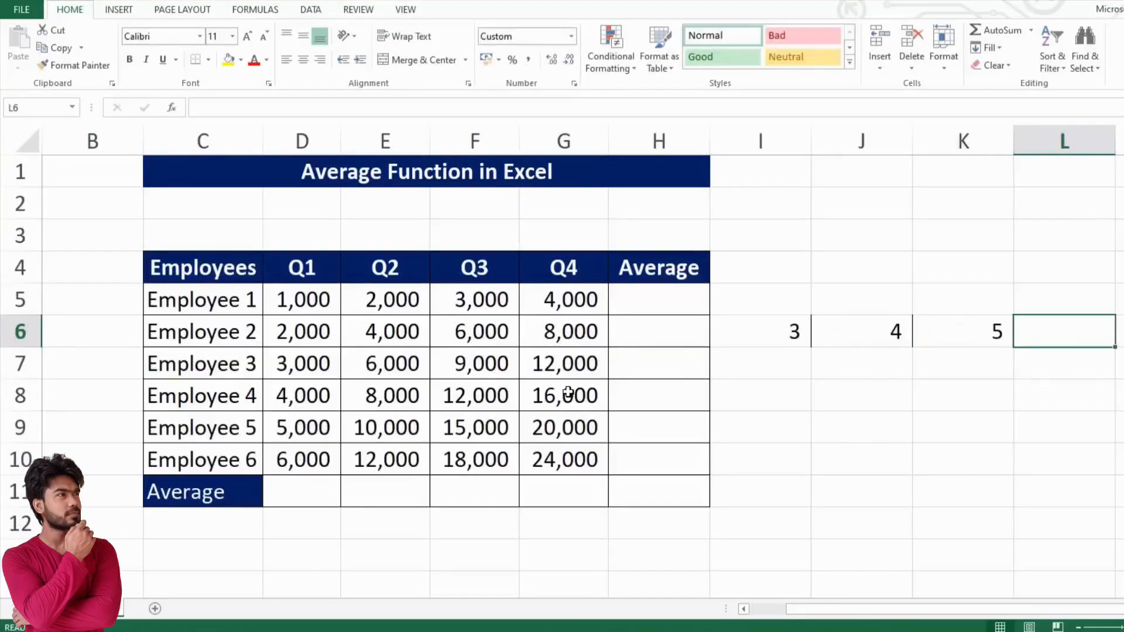
Add up the three sample numbers in L6 with =SUM(I6:K6).
type("=sum(")
key("Left")
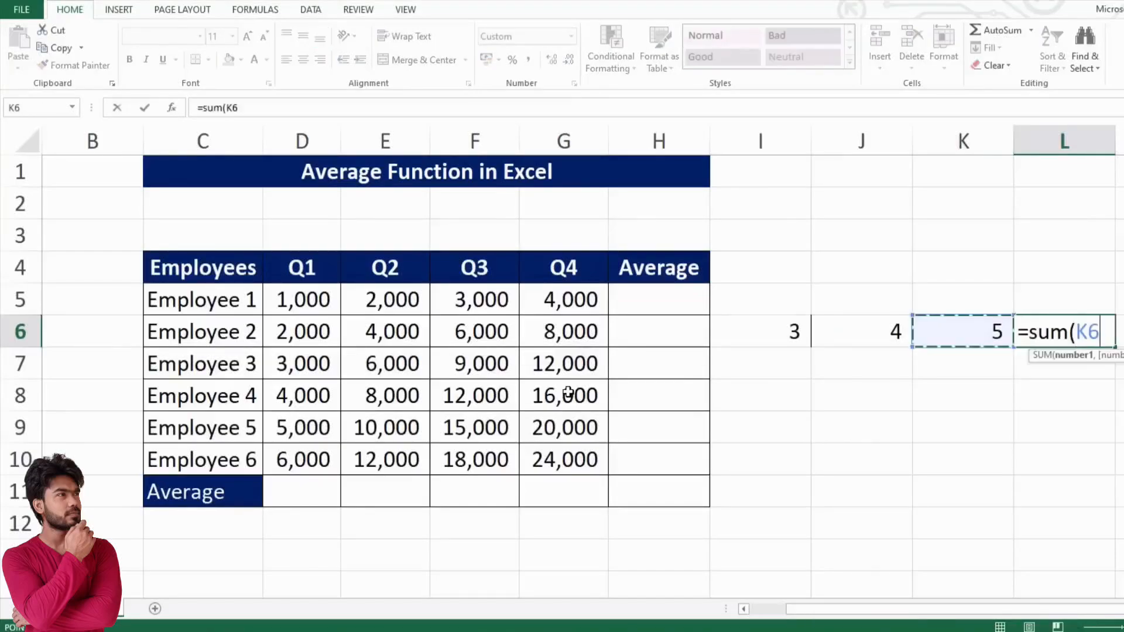
key("shift+Left")
key("shift+Left")
key("ctrl+Return")
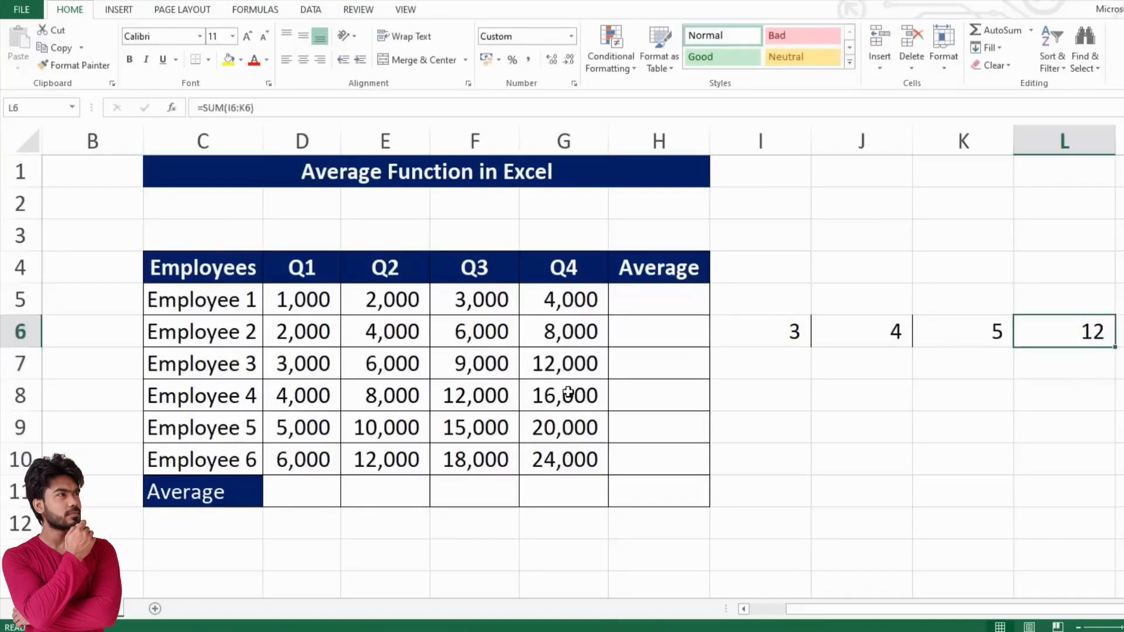
Replace the sum in L6 with the manual average =12/3 and review the sample numbers in I6:K6.
type("=12/")
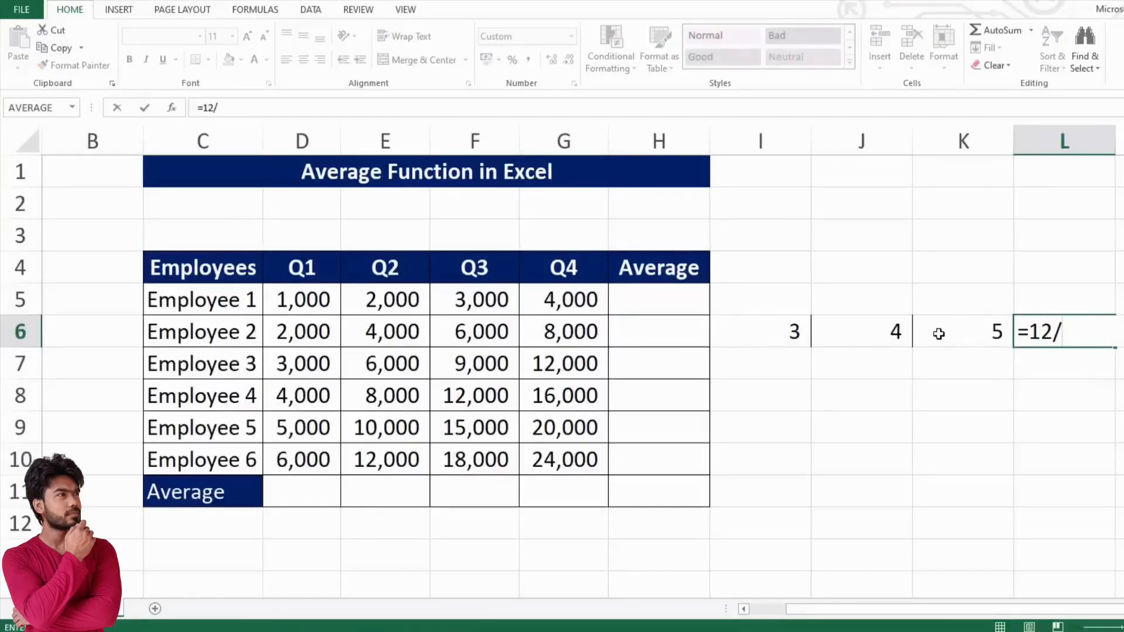
type("3")
key("ctrl+Return")
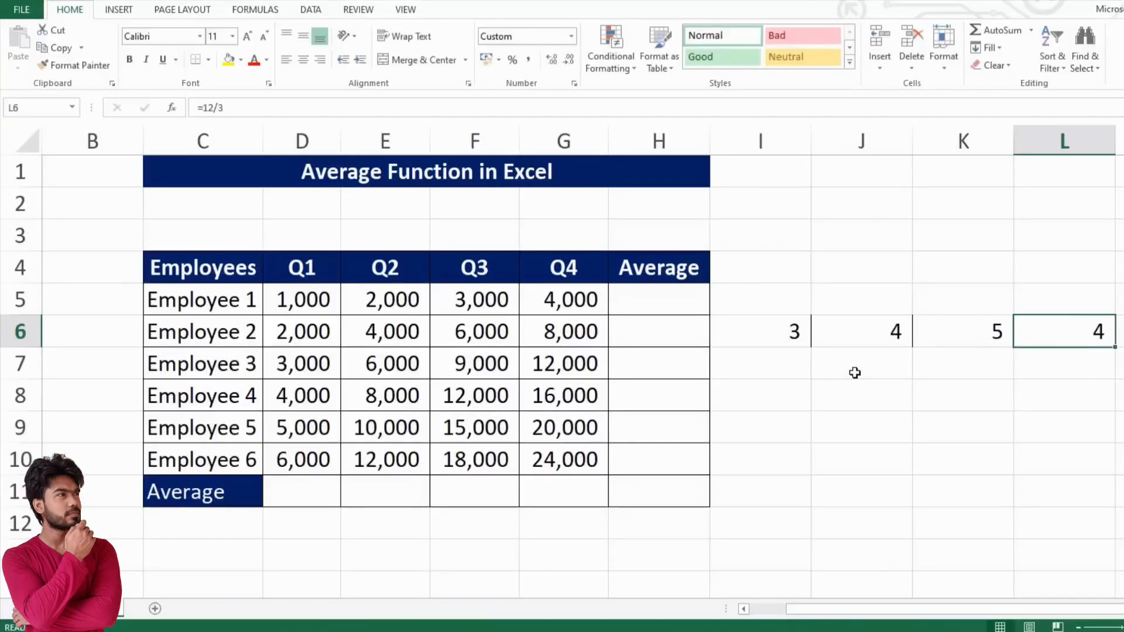
left_click(771, 335)
left_click_drag(866, 335, 958, 336)
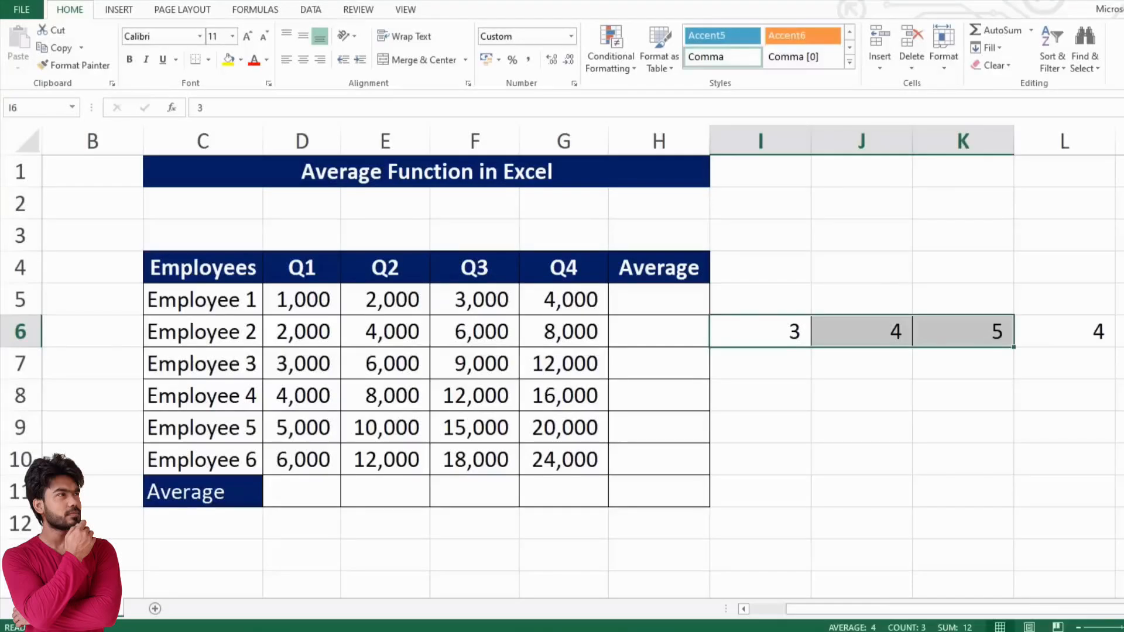
left_click(874, 388)
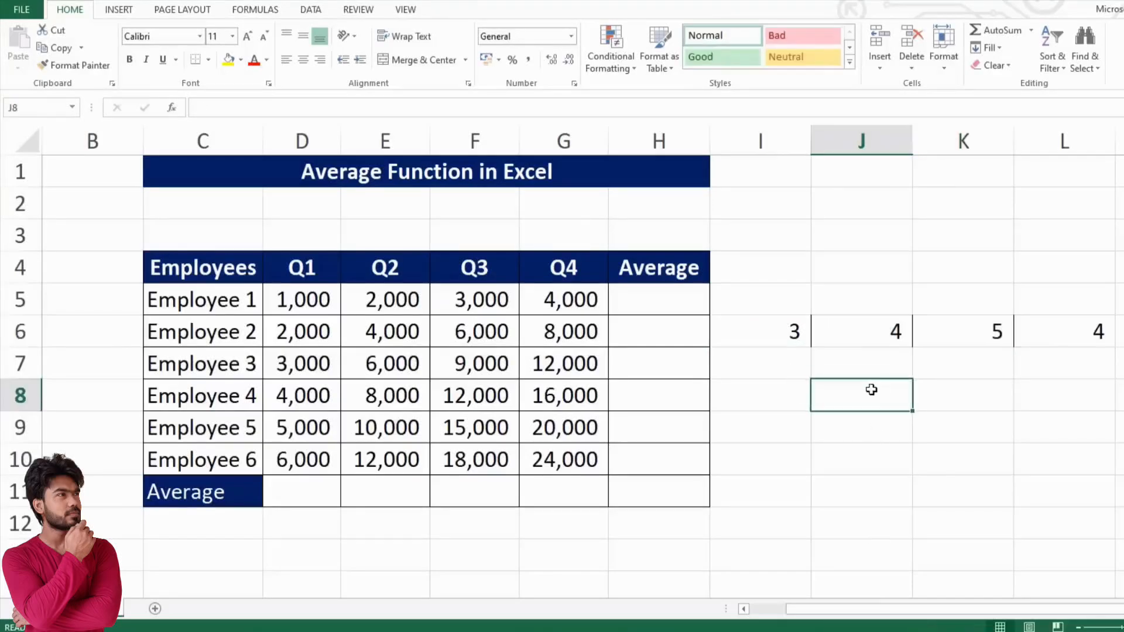
Clear the sample numbers and the manual average from I6:L6.
left_click(775, 329)
left_click_drag(896, 327, 1058, 334)
key("Delete")
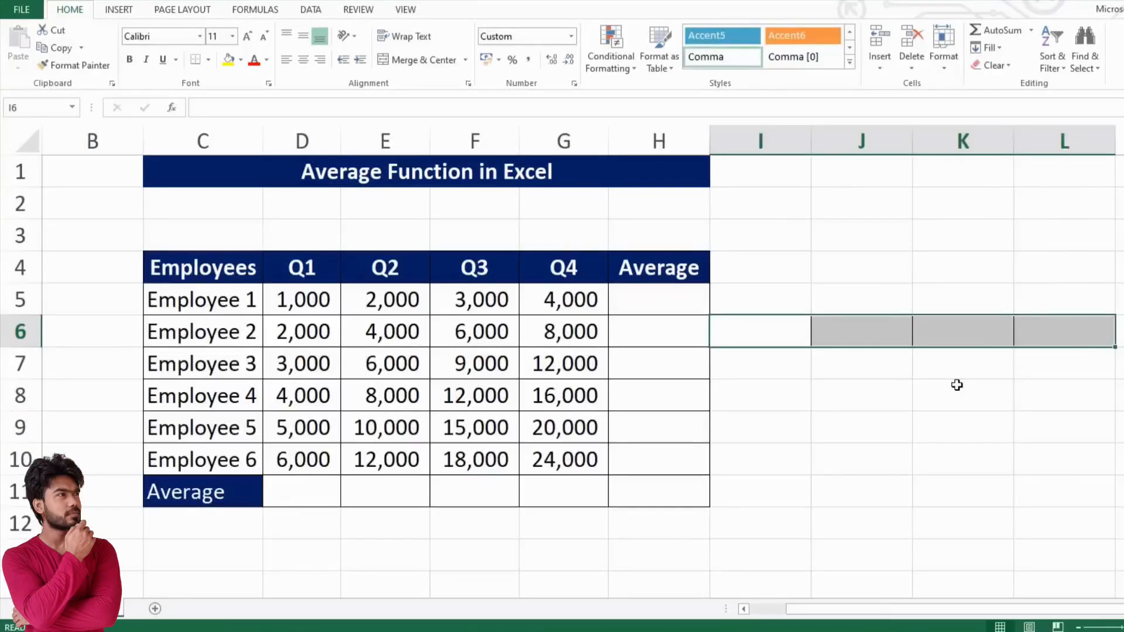
Calculate Employee 1's average across Q1 to Q4 in H5 with +AVERAGE(D5:G5).
left_click(660, 296)
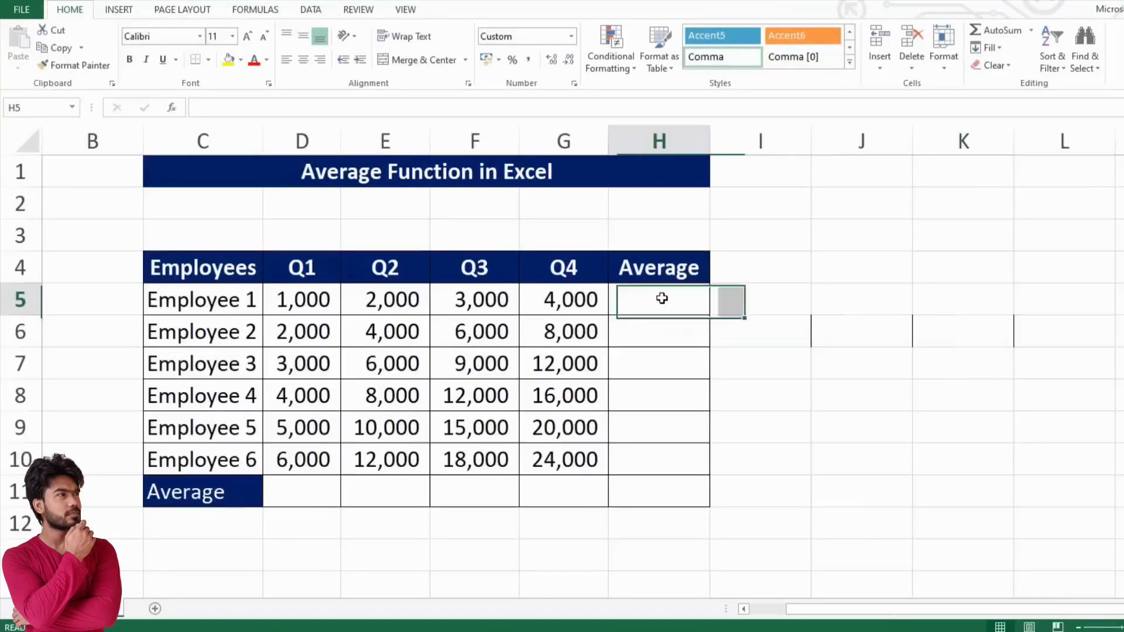
type("=")
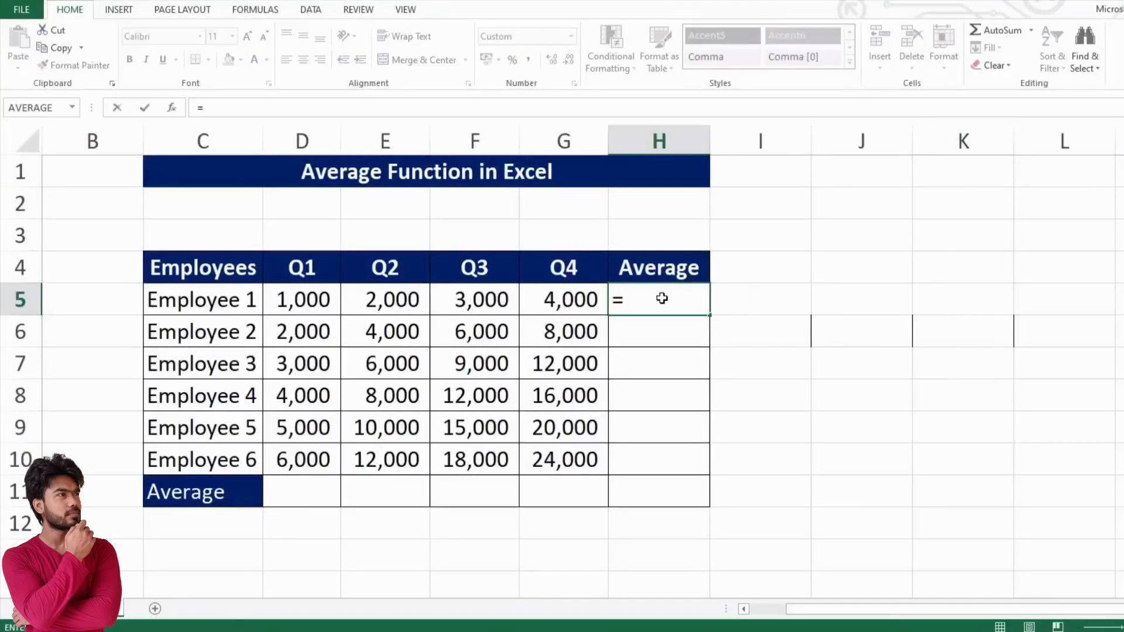
key("BackSpace")
type("+aver")
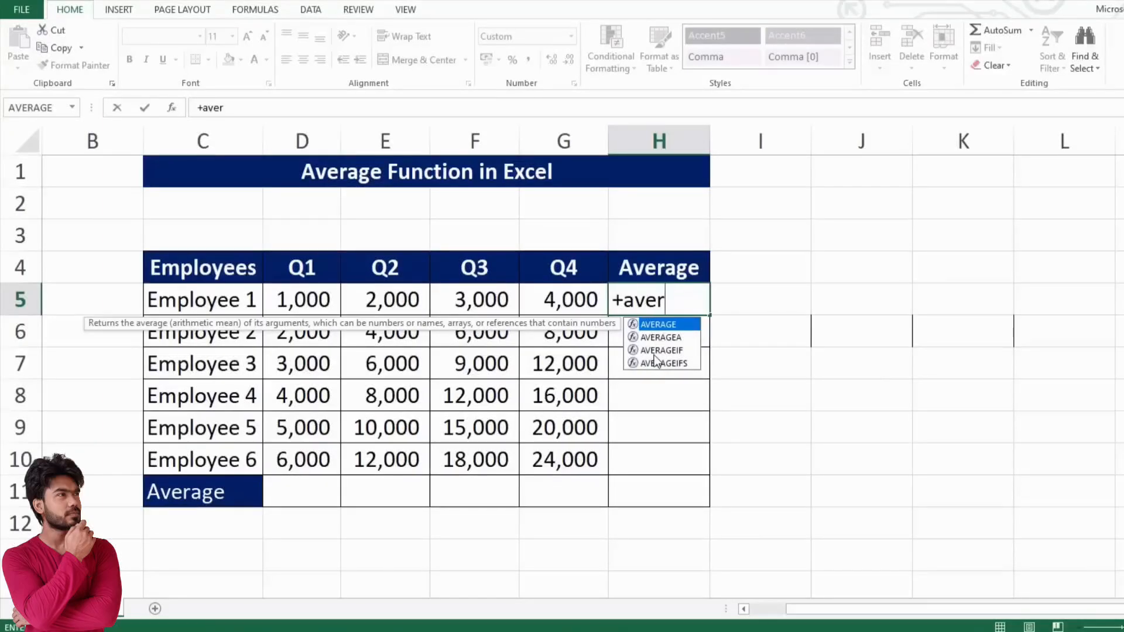
key("Tab")
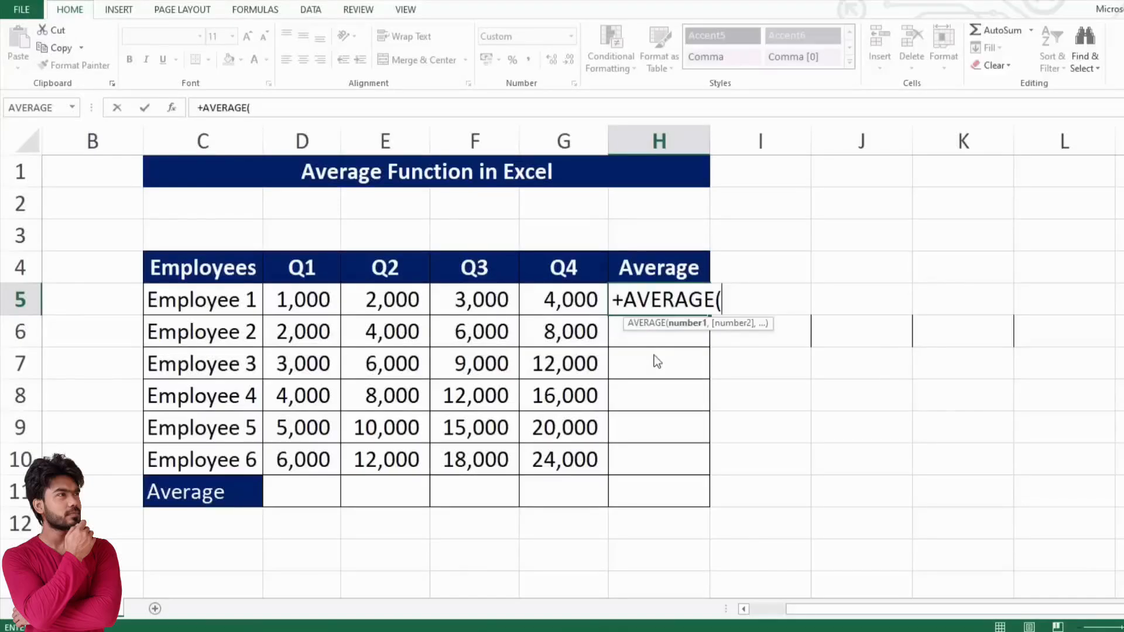
left_click(301, 299)
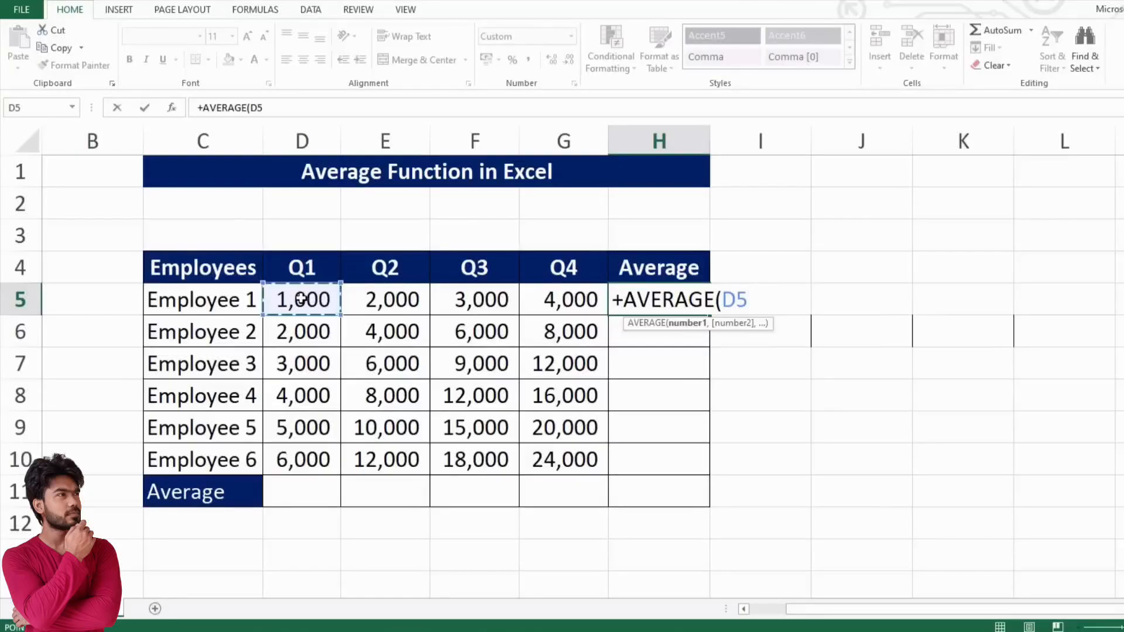
left_click_drag(301, 299, 539, 302)
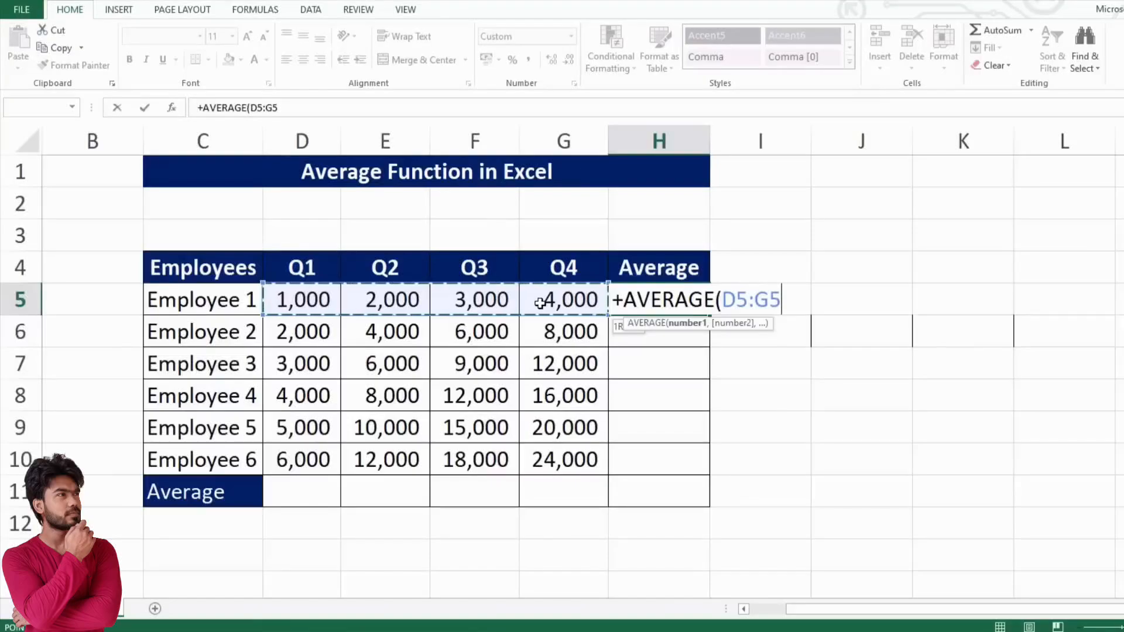
left_click_drag(539, 303, 540, 302)
key("ctrl+Return")
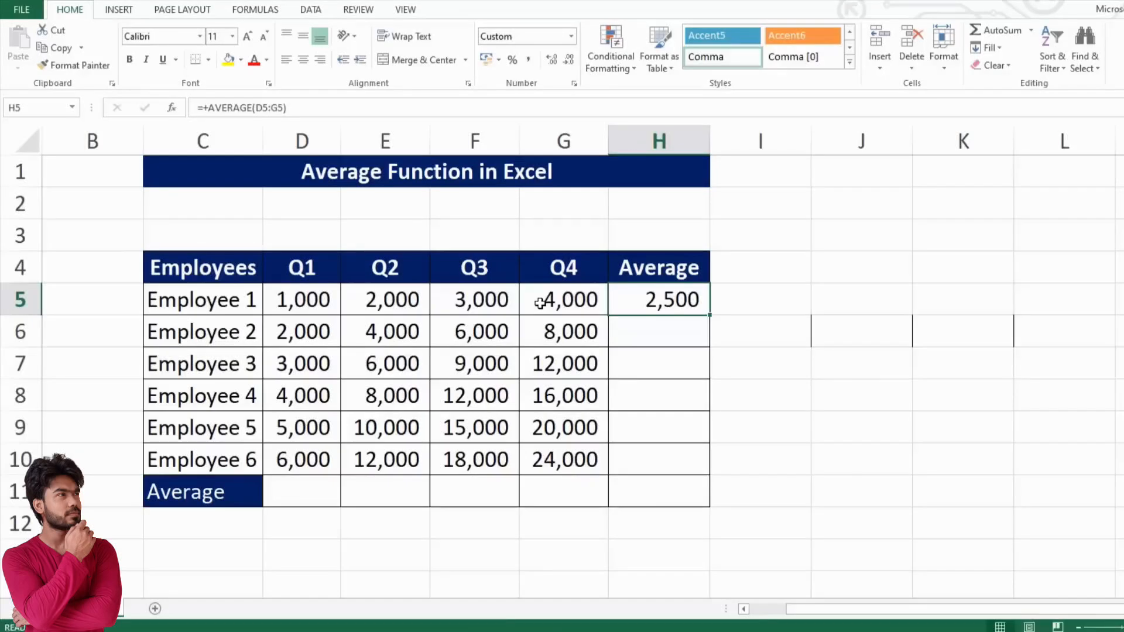
Copy the average formula from H5 and paste it into H6:H10 for the remaining employees.
key("ctrl+c")
key("Down")
key("shift+Down")
key("shift+Down")
key("shift+Down")
key("shift+Down")
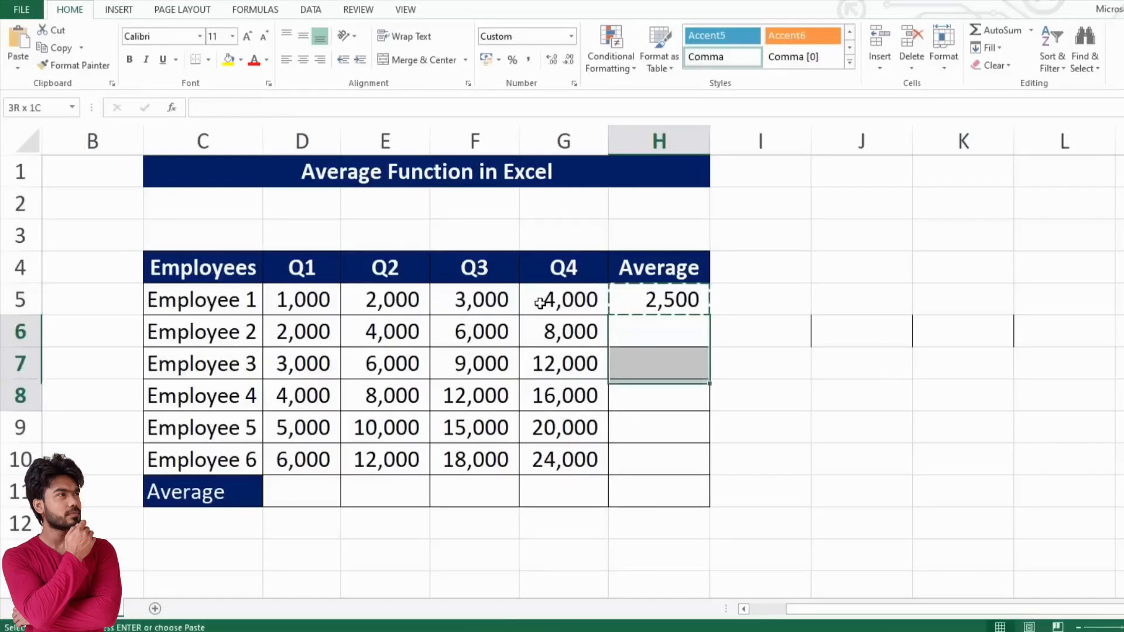
key("ctrl+v")
key("Escape")
key("Down")
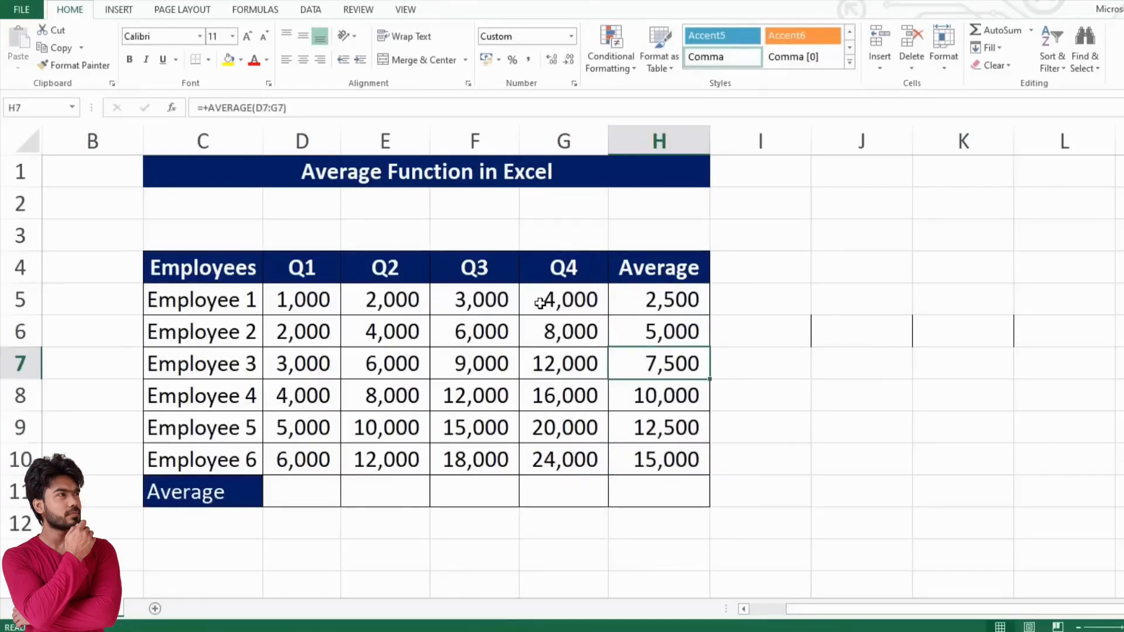
Clear the pasted averages in H6:H10 and refill them by extending the H5 formula down to H10.
key("Up")
key("ctrl+shift+Down")
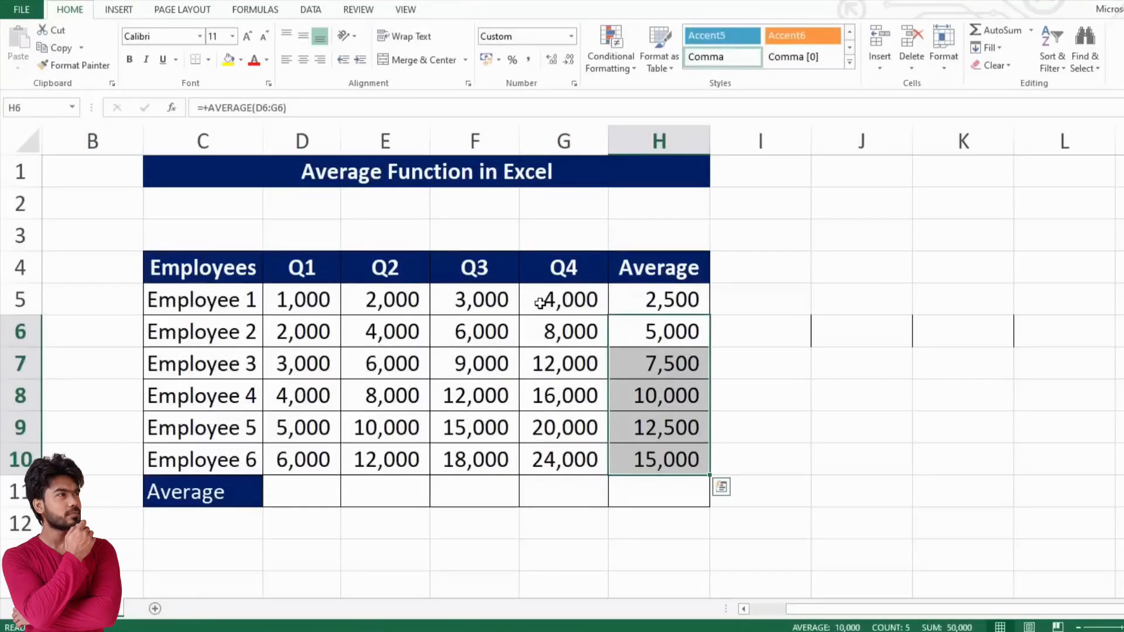
key("Delete")
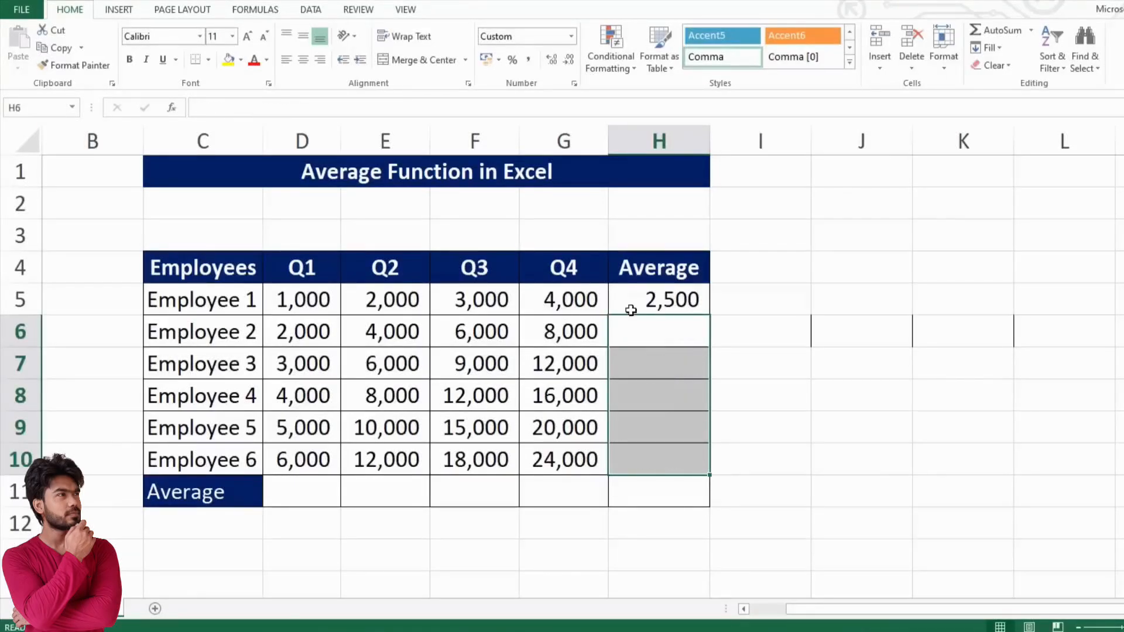
left_click(646, 298)
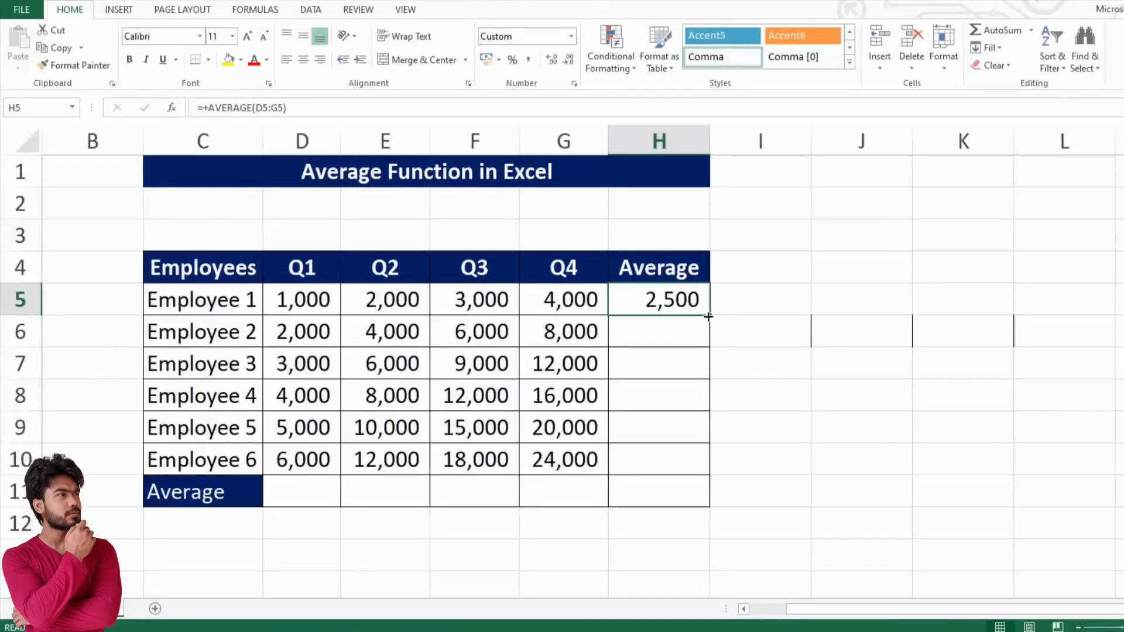
left_click_drag(708, 317, 682, 454)
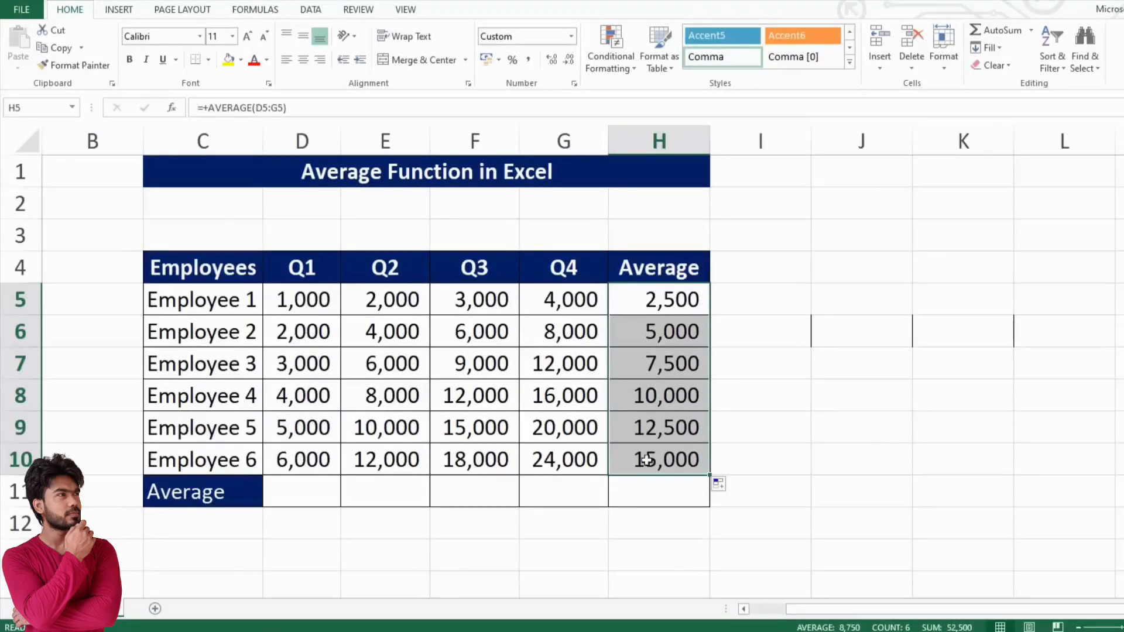
Review the quarter headers, the employee rows and the Q1 figures in the table.
left_click(307, 490)
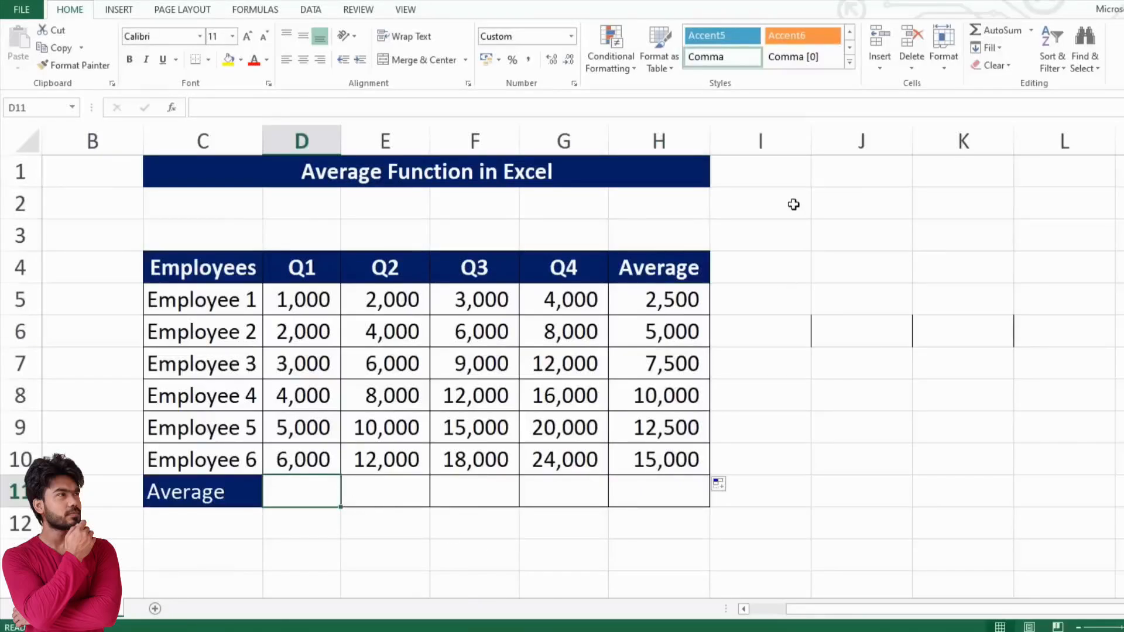
left_click_drag(299, 269, 559, 269)
left_click_drag(328, 300, 585, 462)
left_click_drag(172, 300, 629, 304)
left_click(237, 333)
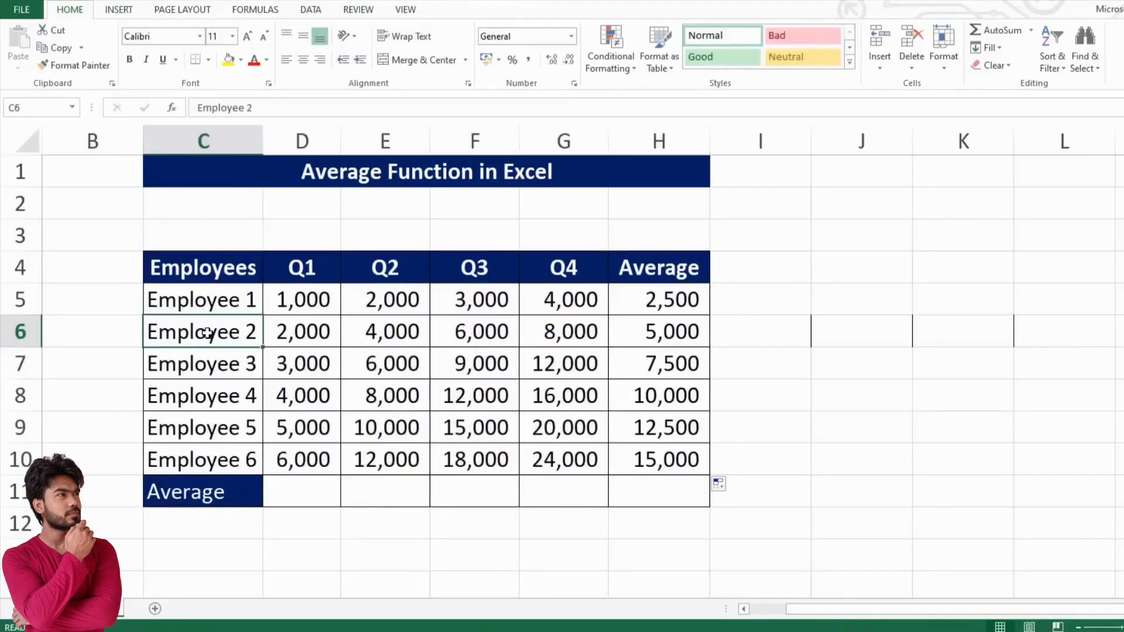
left_click_drag(207, 301, 656, 460)
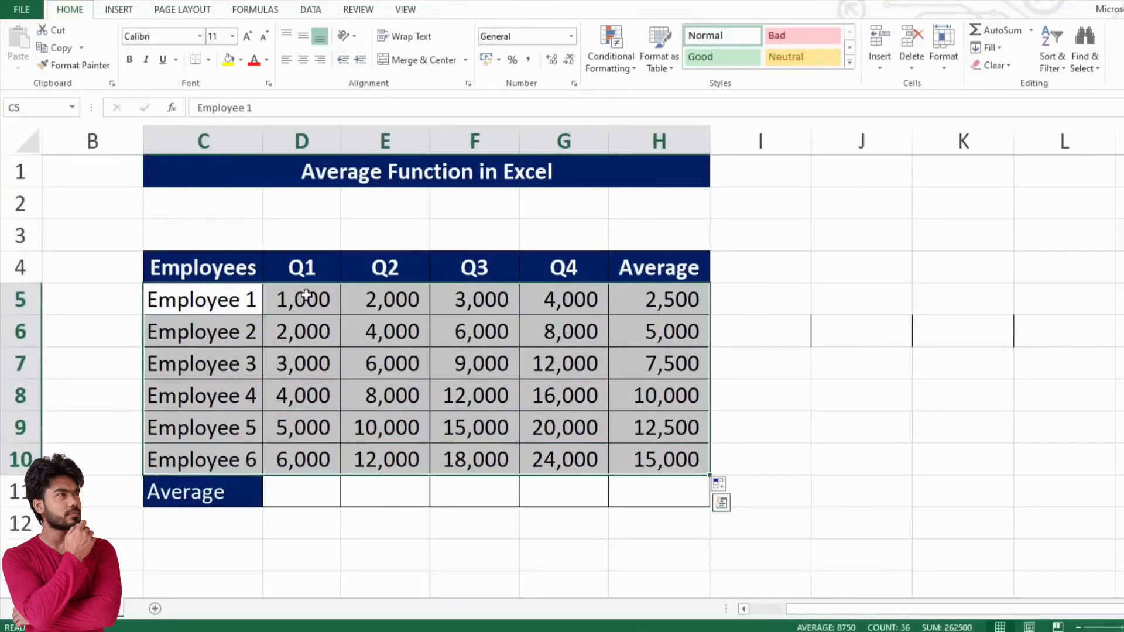
left_click_drag(303, 298, 310, 464)
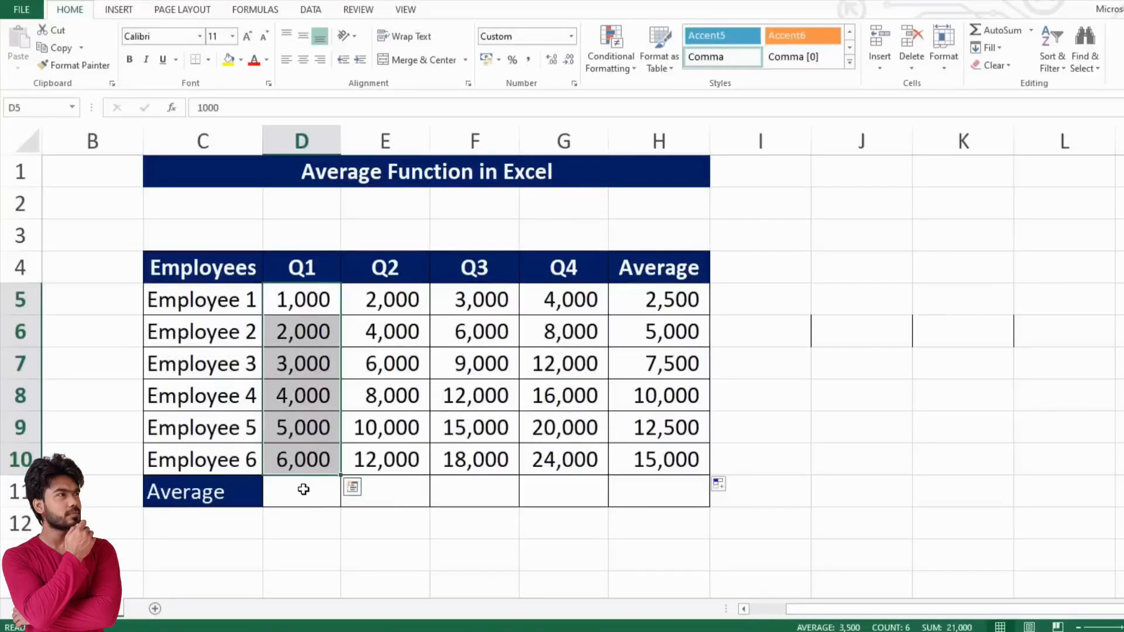
Calculate the Q1 average of all employees in D11 with =AVERAGE(D5:D10).
left_click(329, 487)
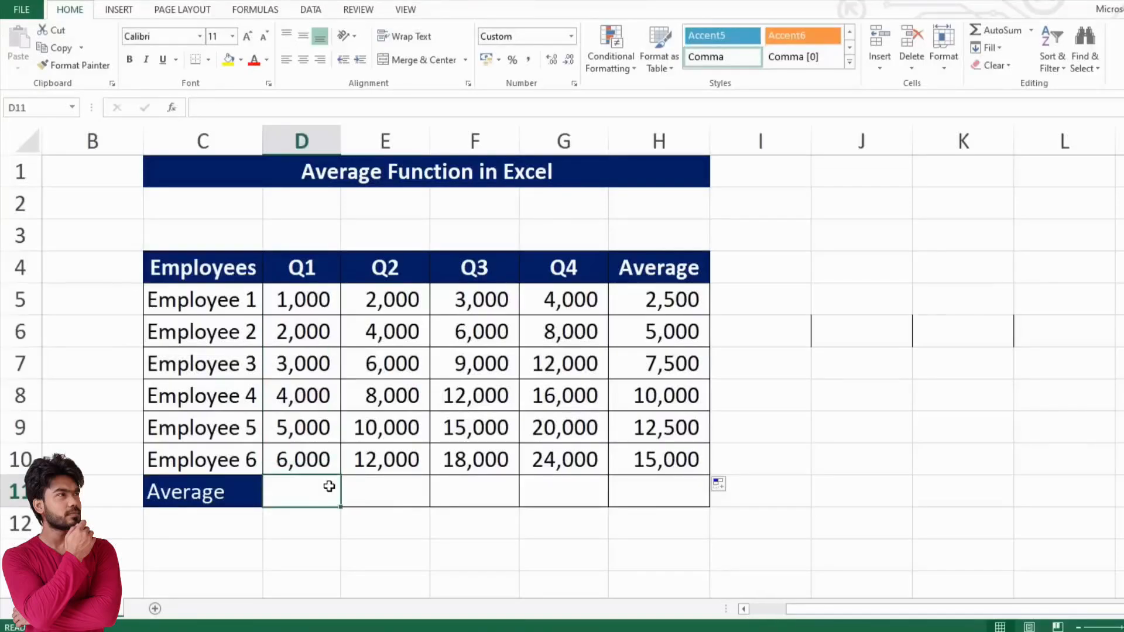
type("=averag")
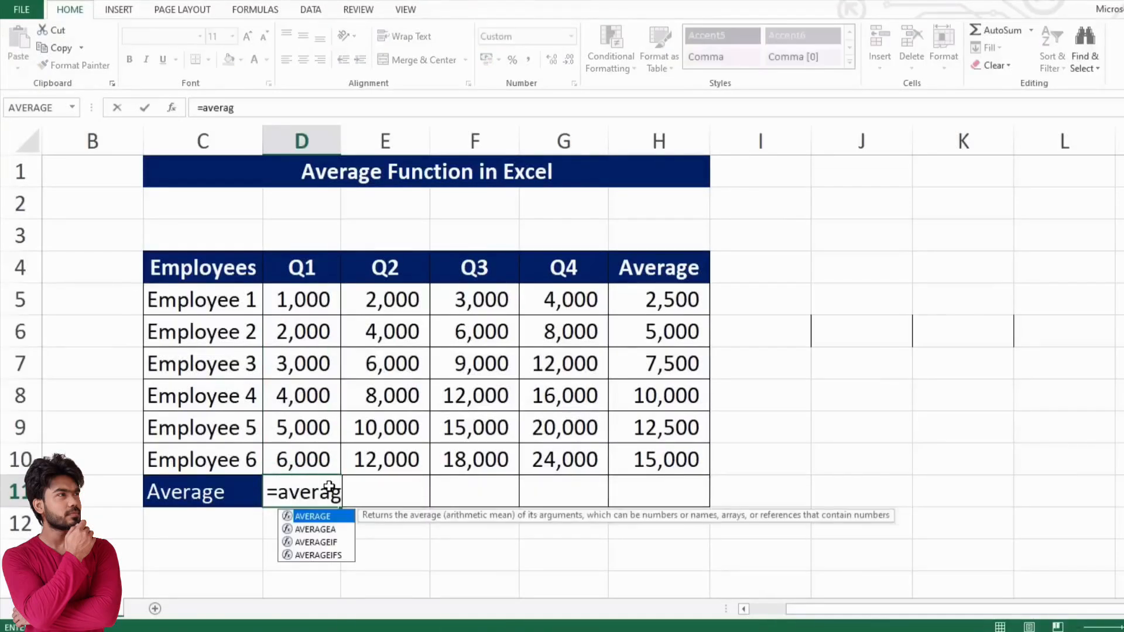
type("e(")
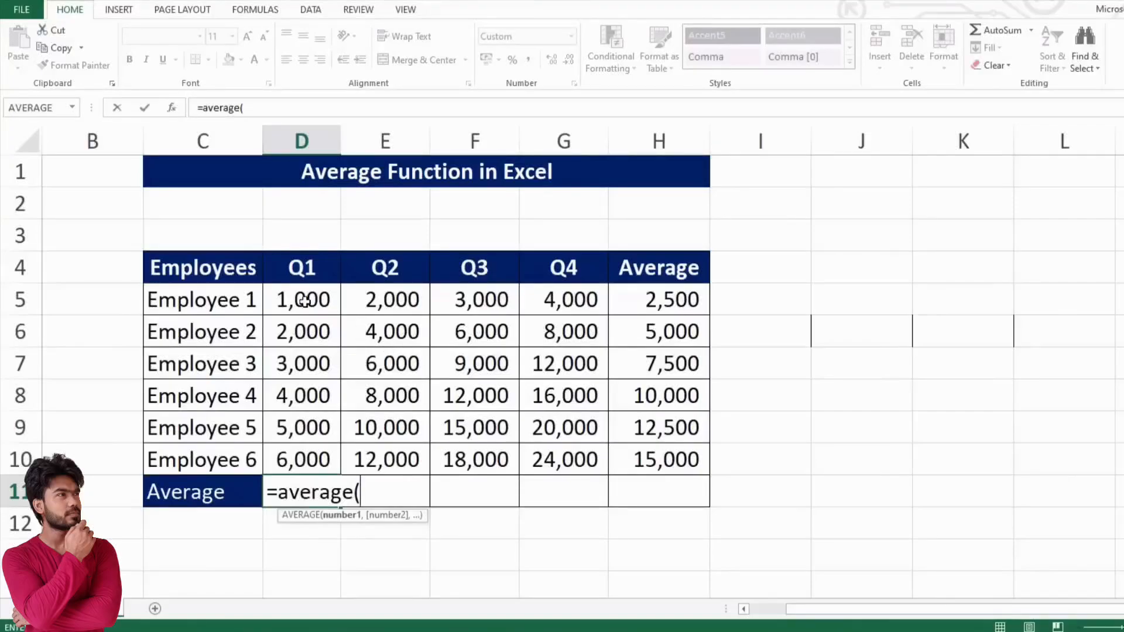
left_click(304, 300)
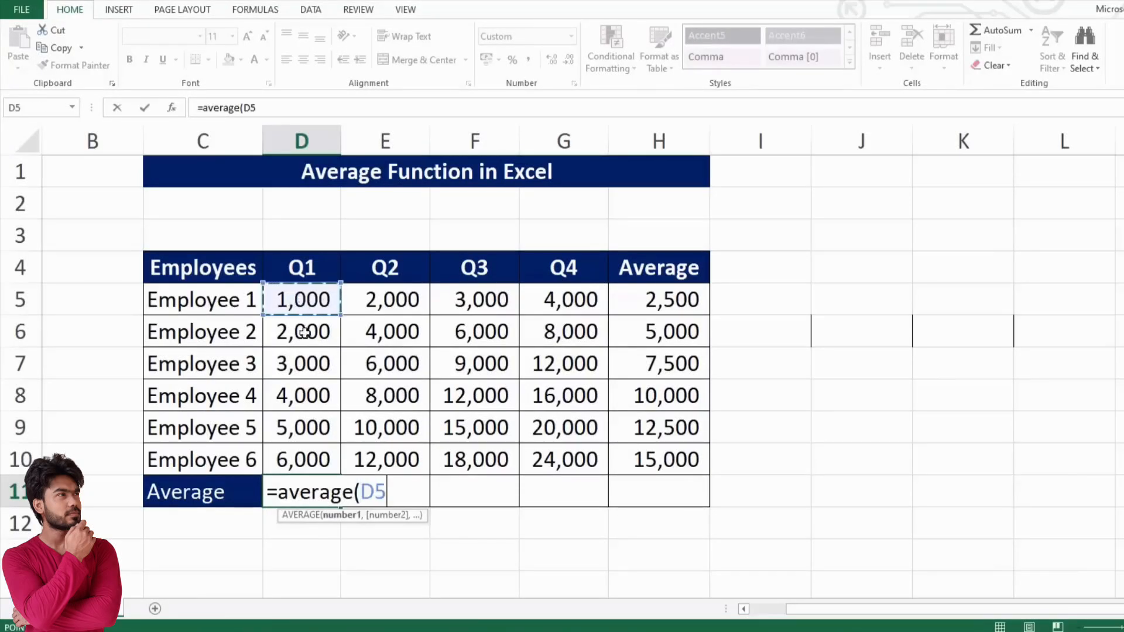
left_click_drag(304, 297, 342, 446)
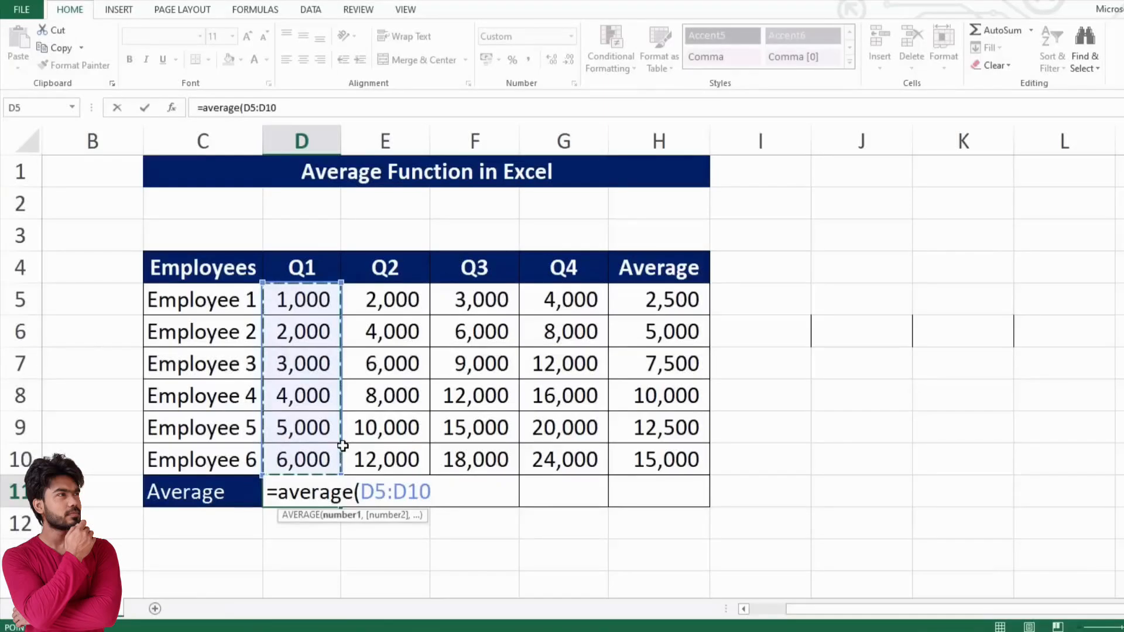
key("Return")
key("Up")
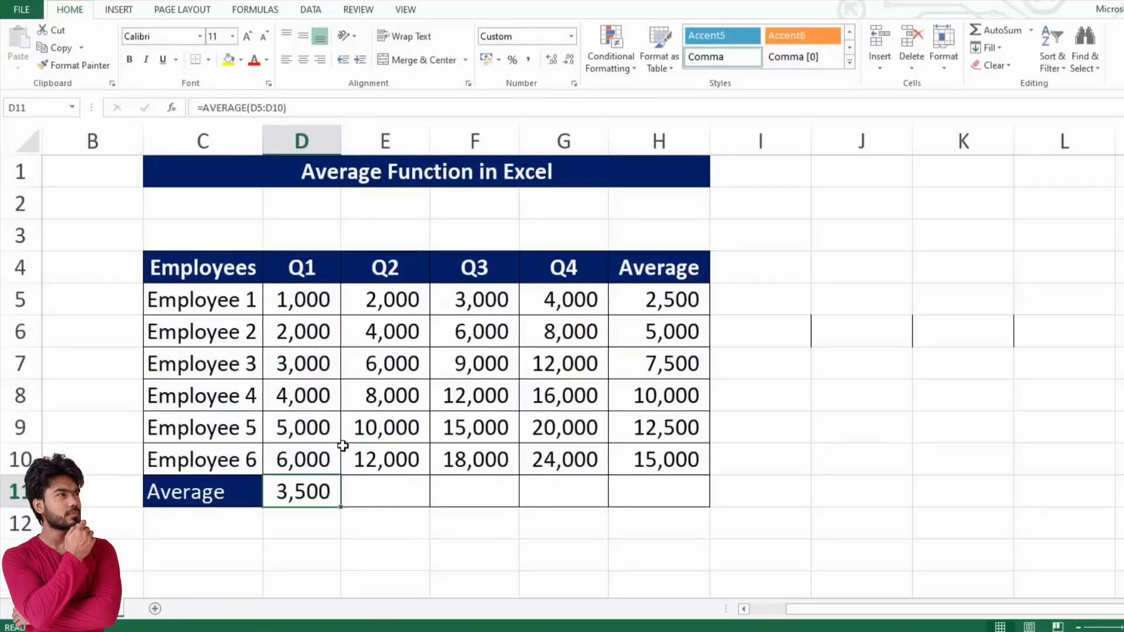
Copy the Q1 average formula from D11 and paste it into E11:G11 for Q2 to Q4.
key("ctrl+c")
key("Right")
key("shift+Right")
key("shift+Right")
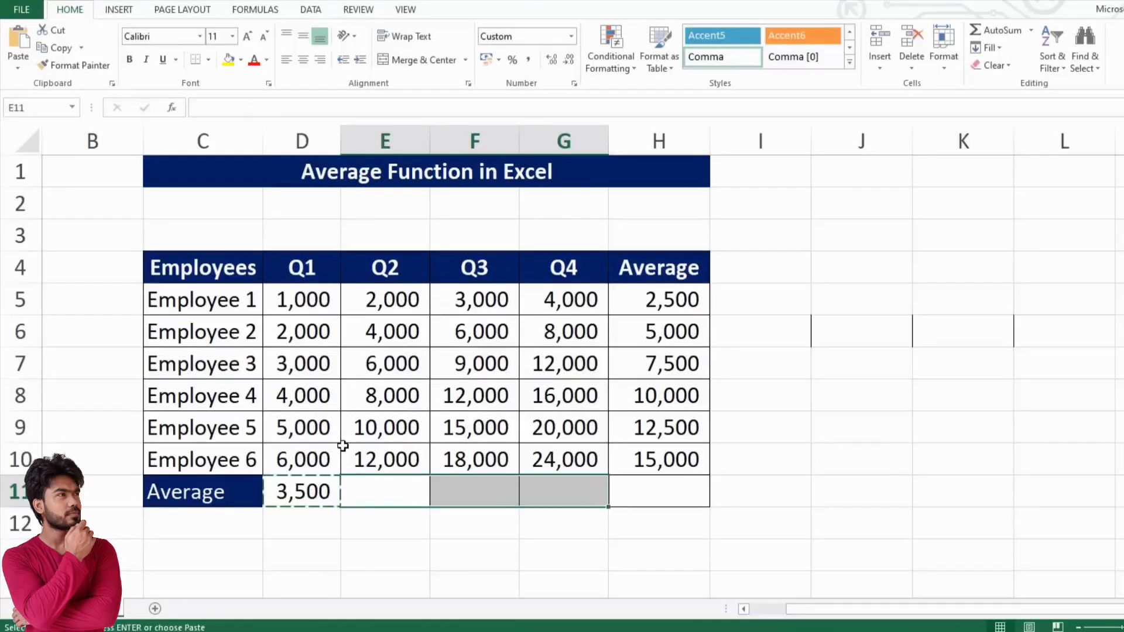
key("ctrl+v")
key("Escape")
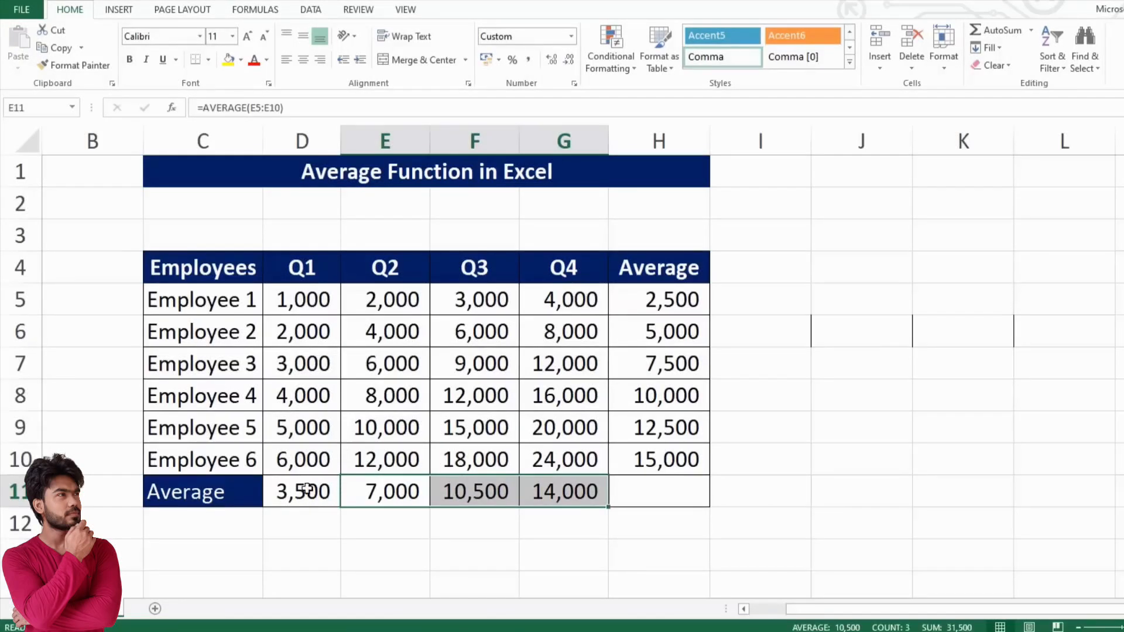
Clear the averages in D11:G11 and recalculate them from D5:G10 with the AutoSum Average function.
left_click_drag(305, 491, 566, 490)
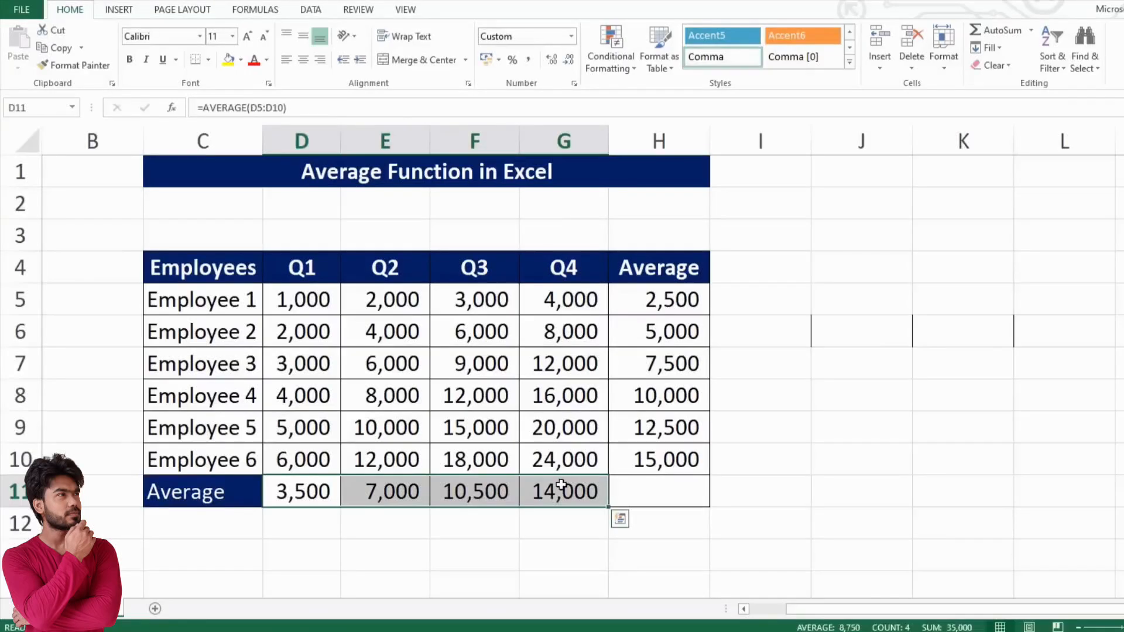
key("Delete")
left_click_drag(318, 296, 563, 452)
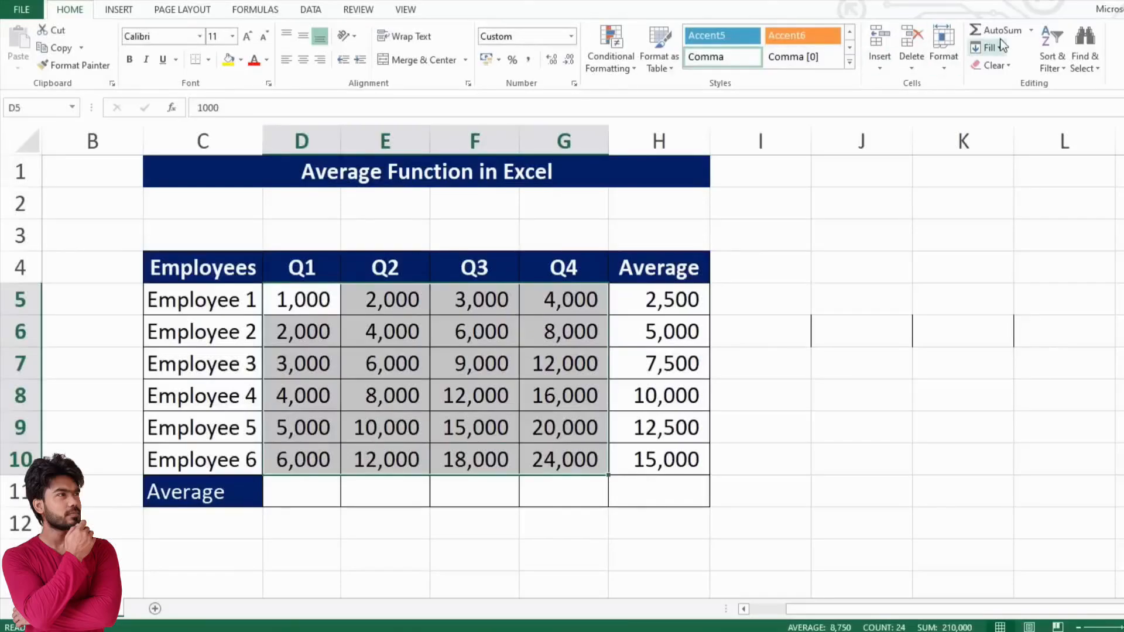
left_click(1030, 30)
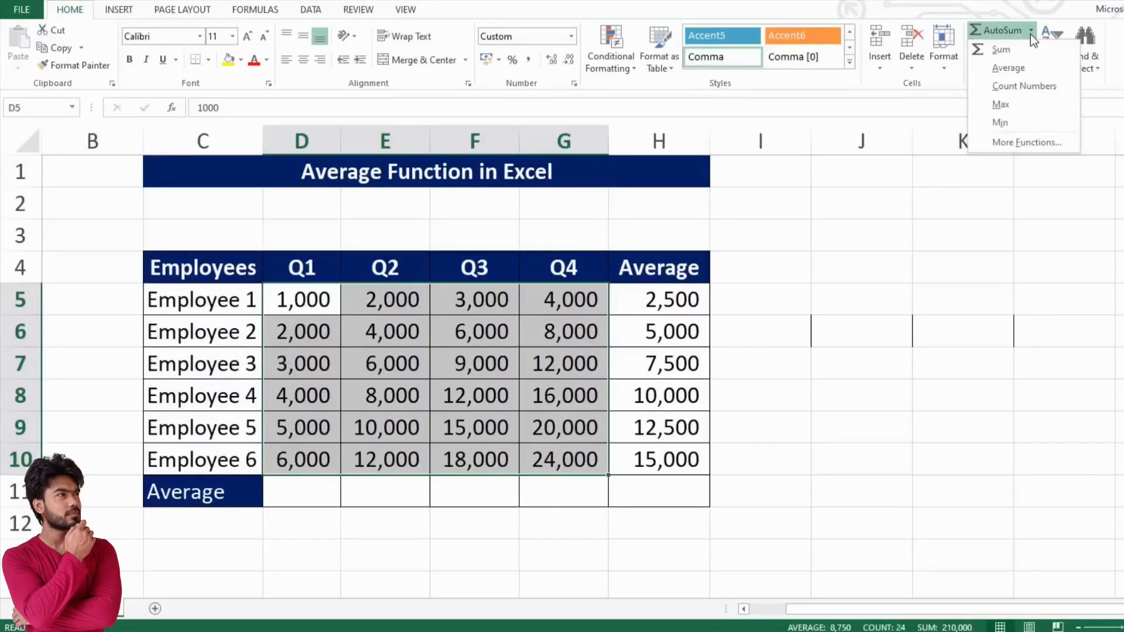
left_click(1025, 68)
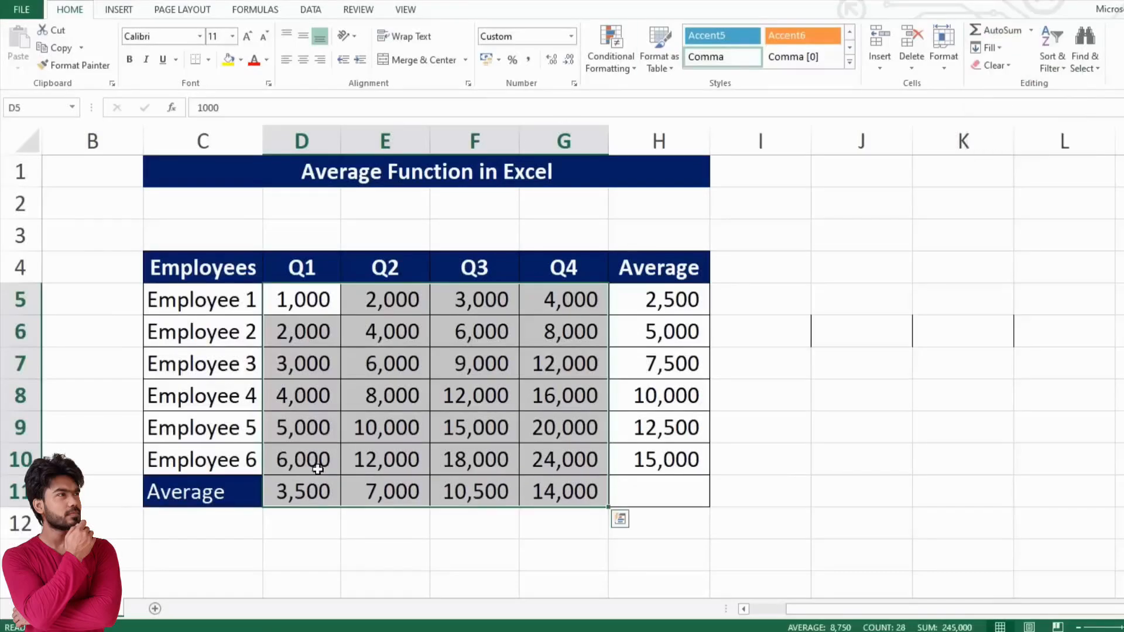
left_click_drag(298, 485, 568, 491)
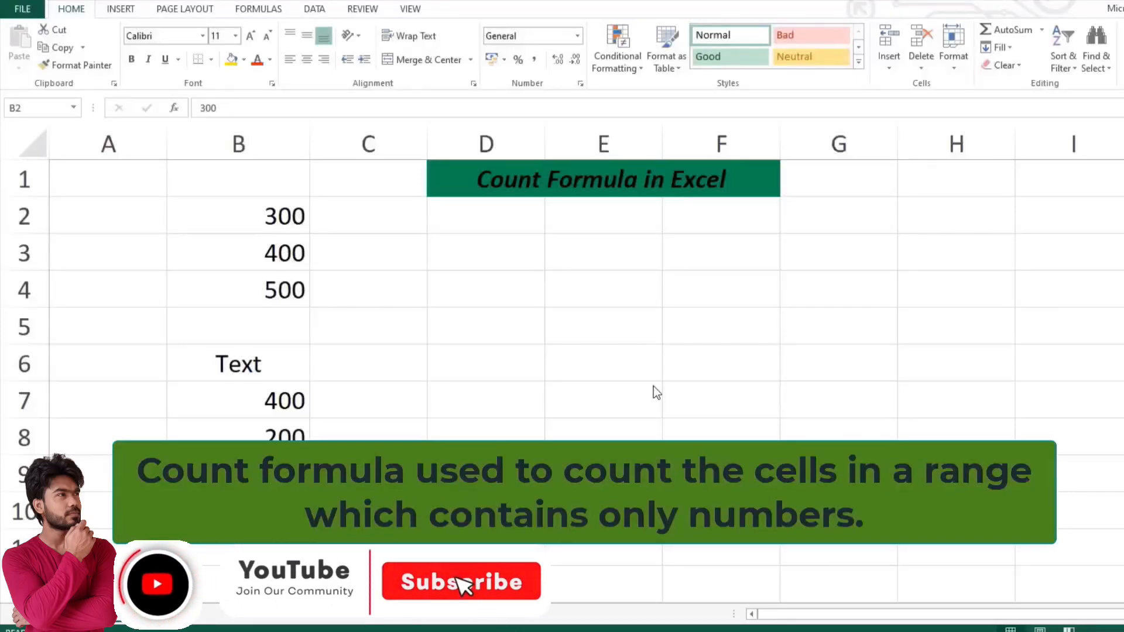
Count the numeric cells of the column B list in D4 with =COUNT(B2:B10) and check the formula.
left_click(233, 231)
left_click_drag(237, 217, 232, 499)
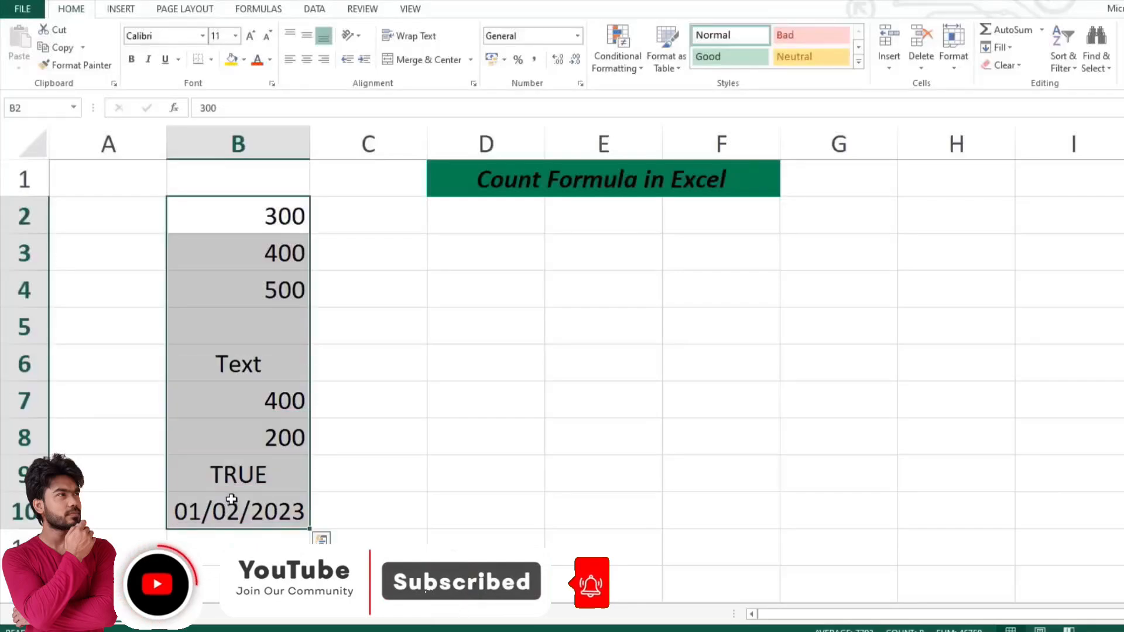
left_click(466, 287)
type("=")
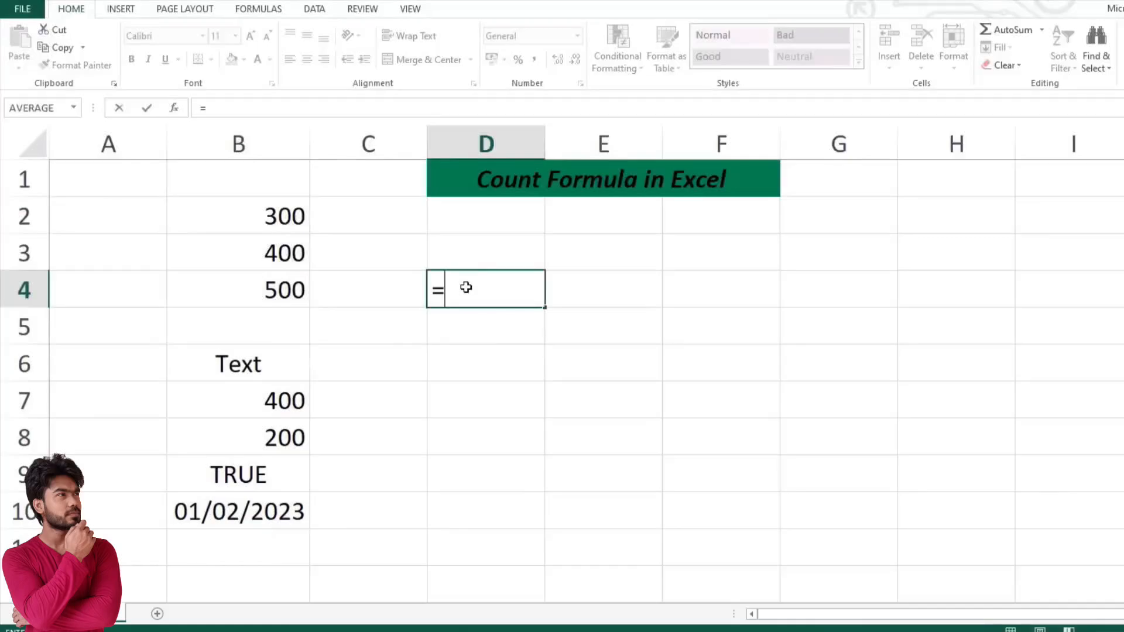
type("count(")
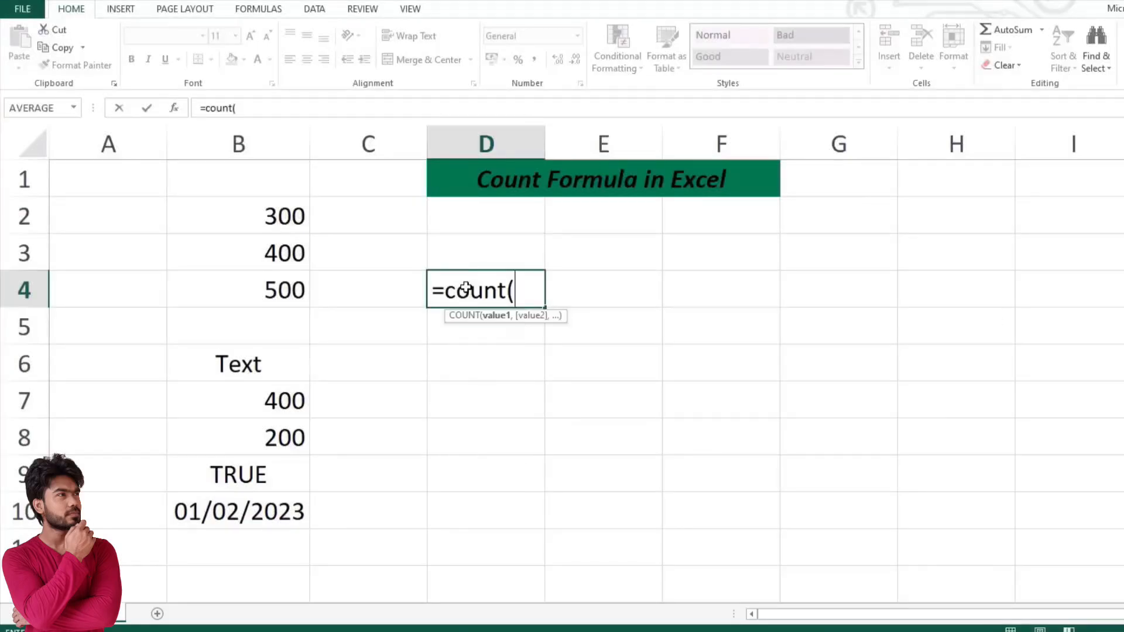
left_click_drag(287, 216, 258, 521)
key("Return")
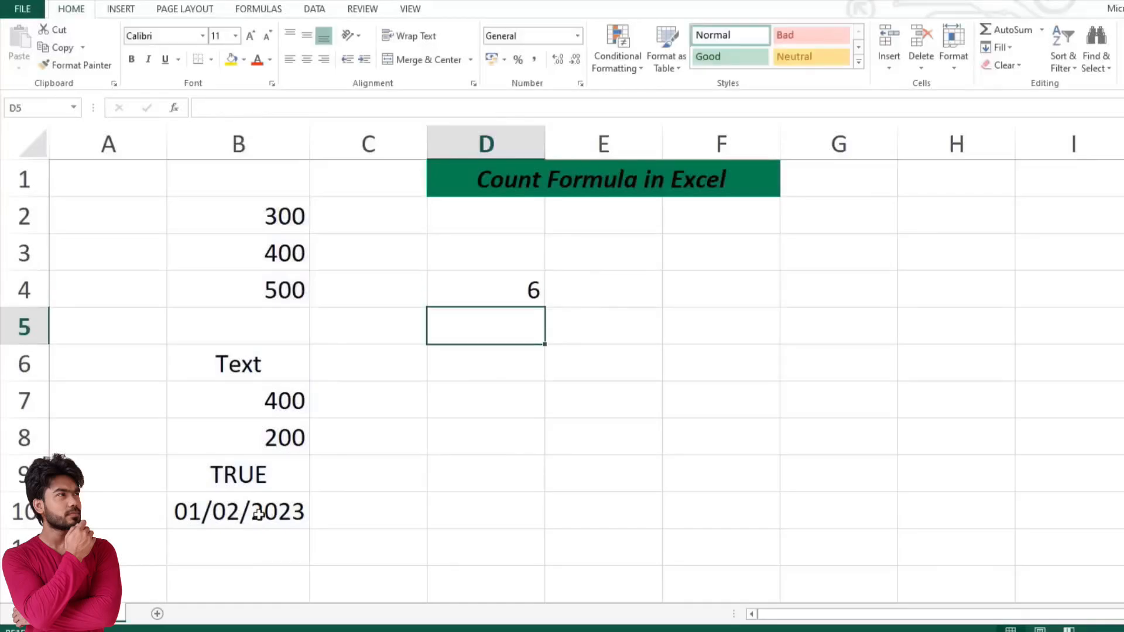
left_click(486, 287)
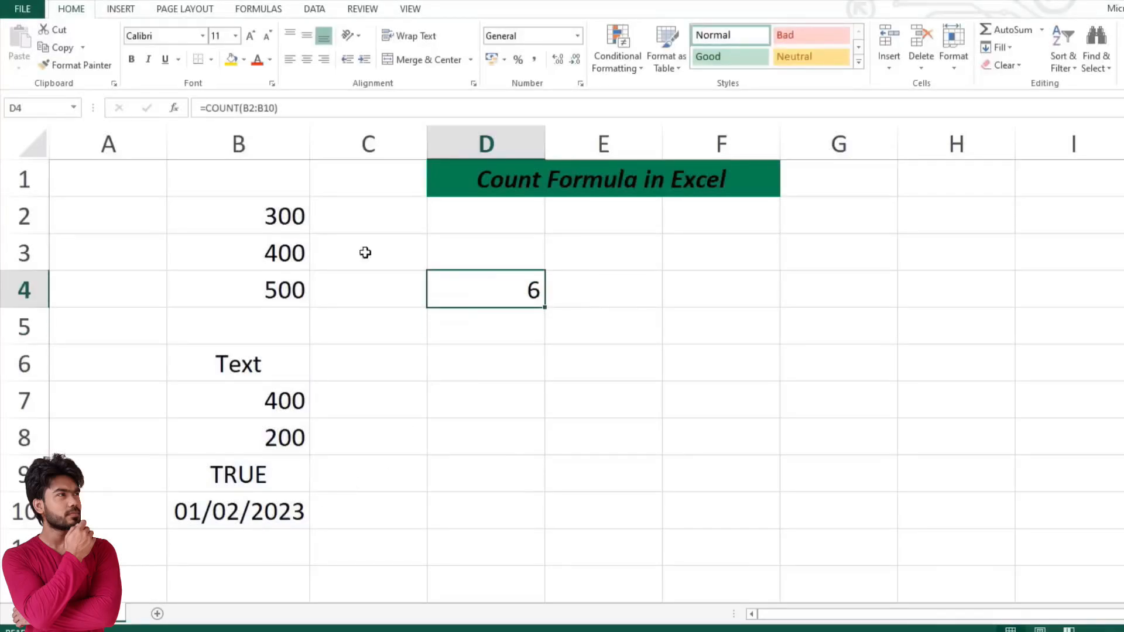
Review each kind of entry in B2:B10: the numbers, the blank cell, the text, the TRUE value and the date.
left_click_drag(266, 213, 266, 285)
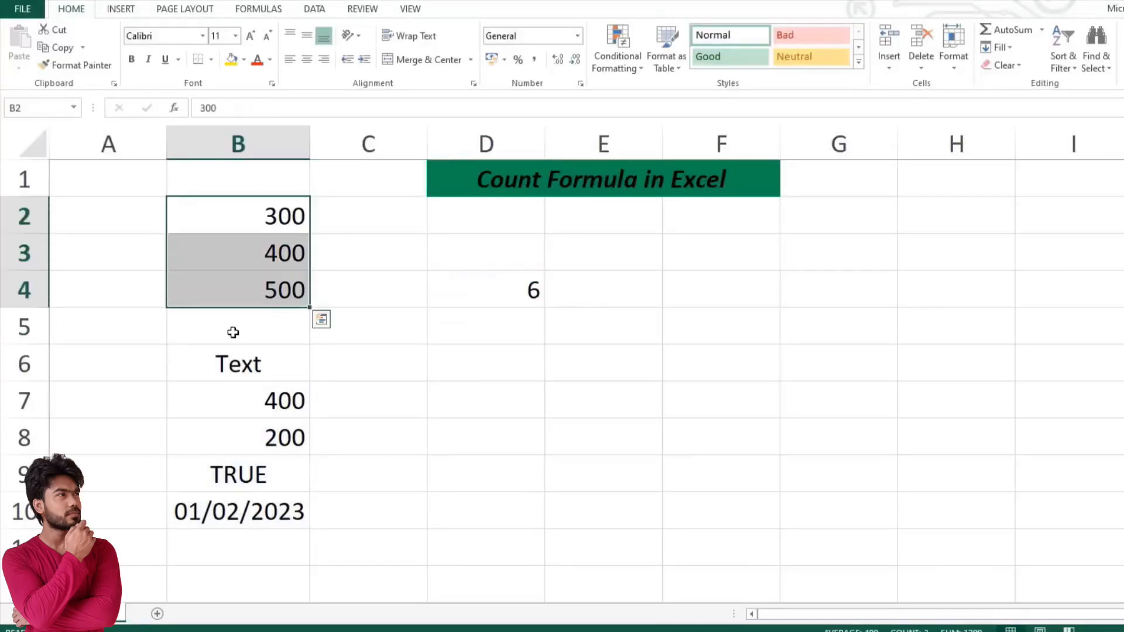
left_click(221, 328)
left_click(237, 369)
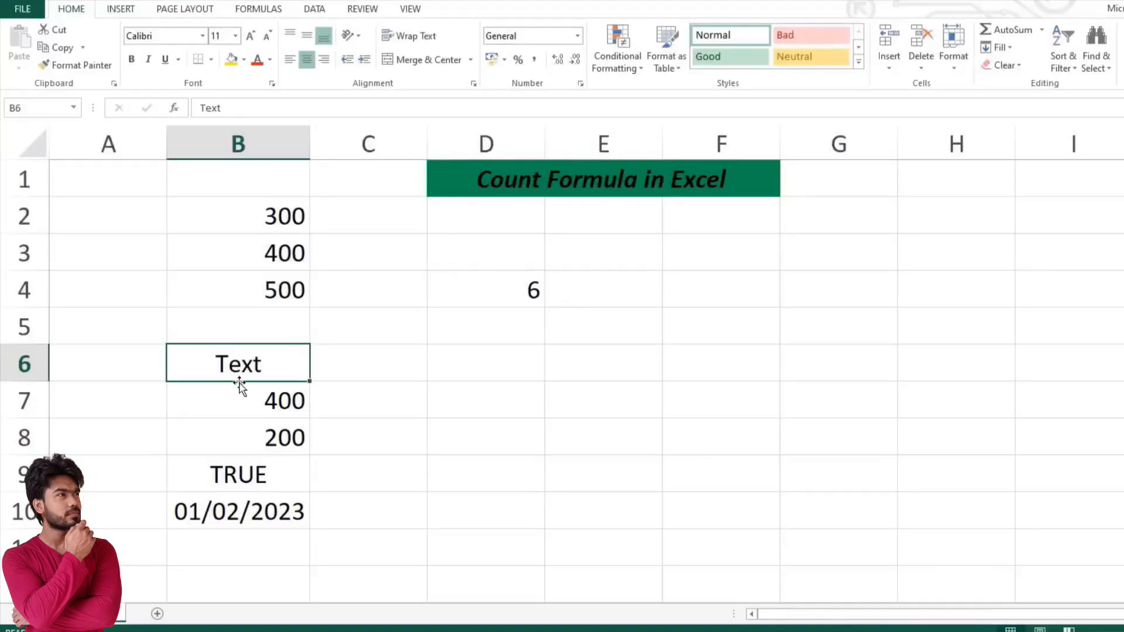
left_click_drag(241, 404, 241, 447)
left_click(218, 477)
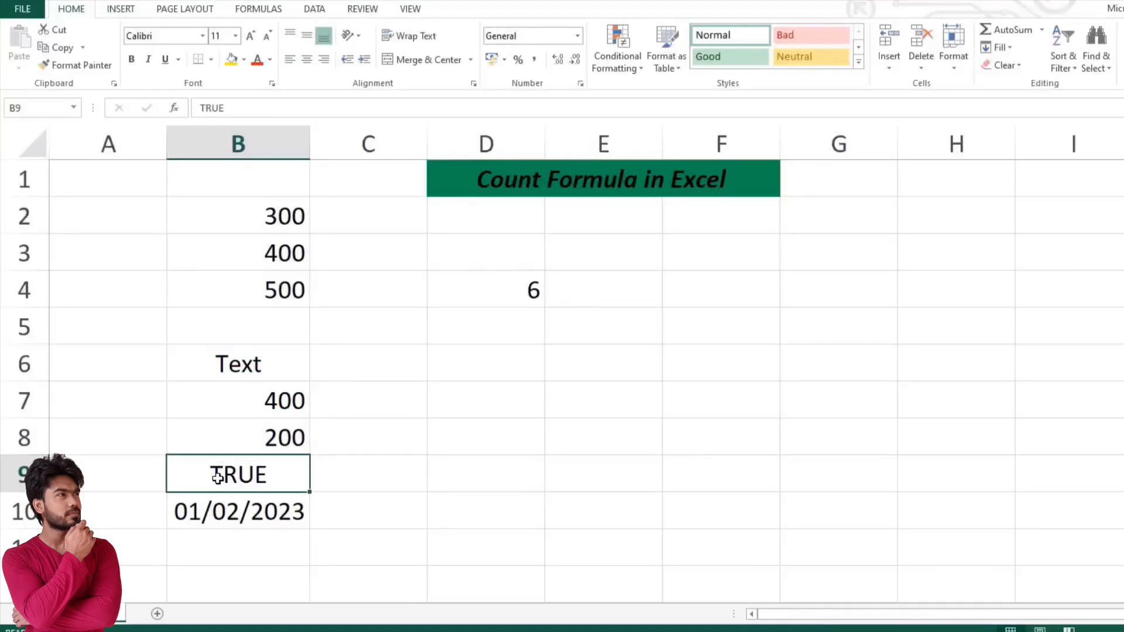
left_click(228, 510)
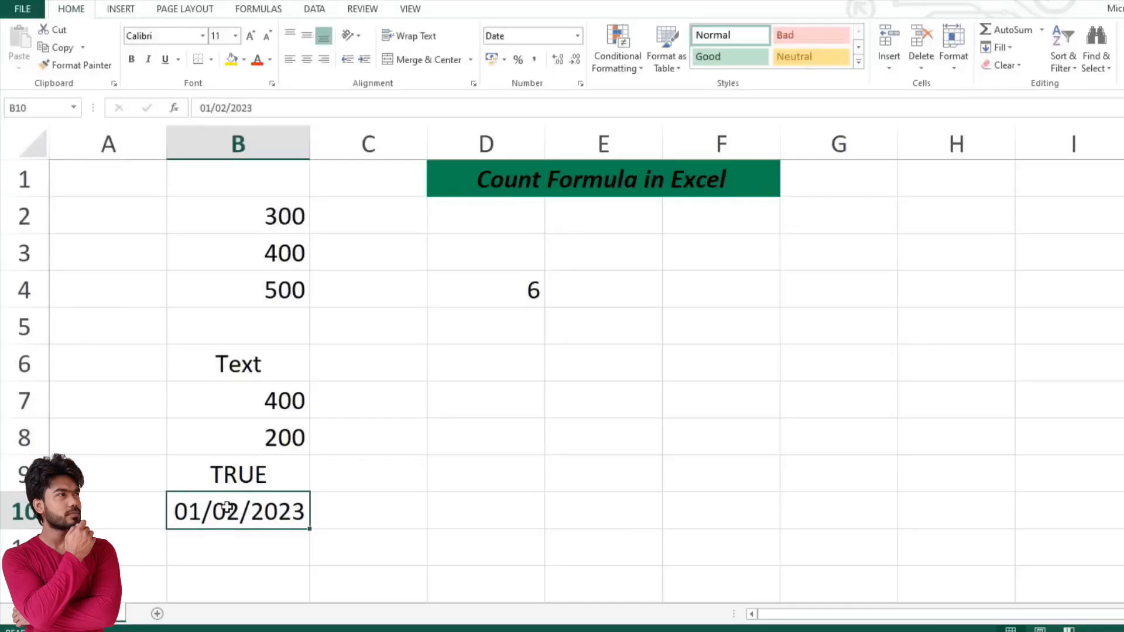
Select the numeric cells B2:B4 and B7:B8 together with the date in B10 to review what COUNT includes.
left_click_drag(251, 225, 248, 285)
left_click_drag(256, 388, 255, 453)
left_click(215, 511, "ctrl")
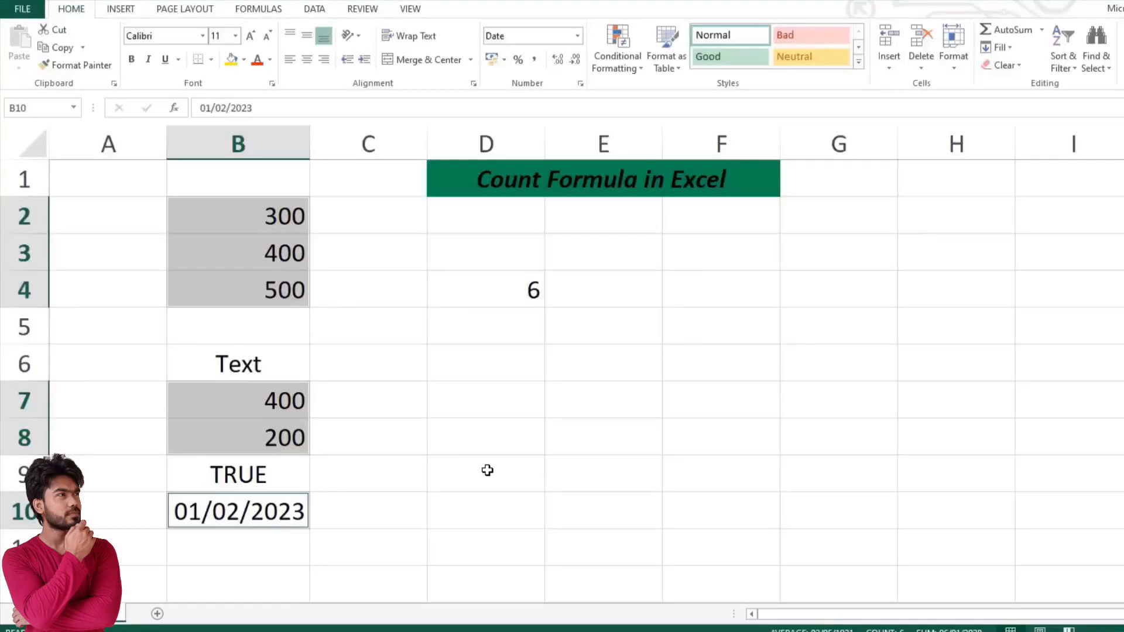
Compare the blank cell B5, the text in B6 and the TRUE value in B9 with the numbers in B2:B4.
left_click(255, 318)
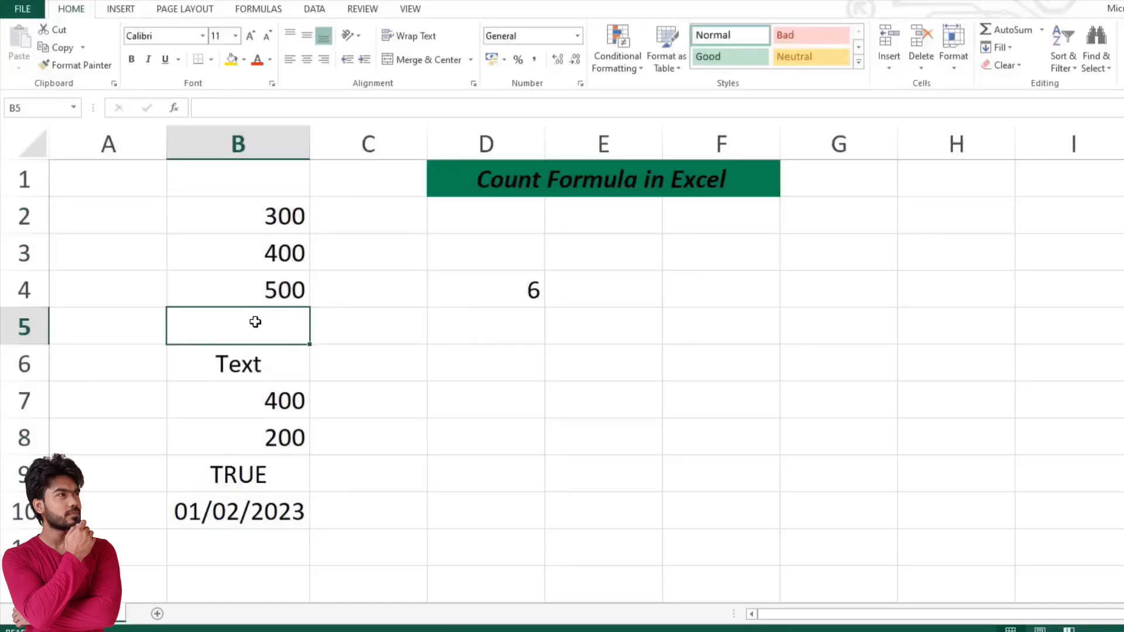
left_click(237, 358)
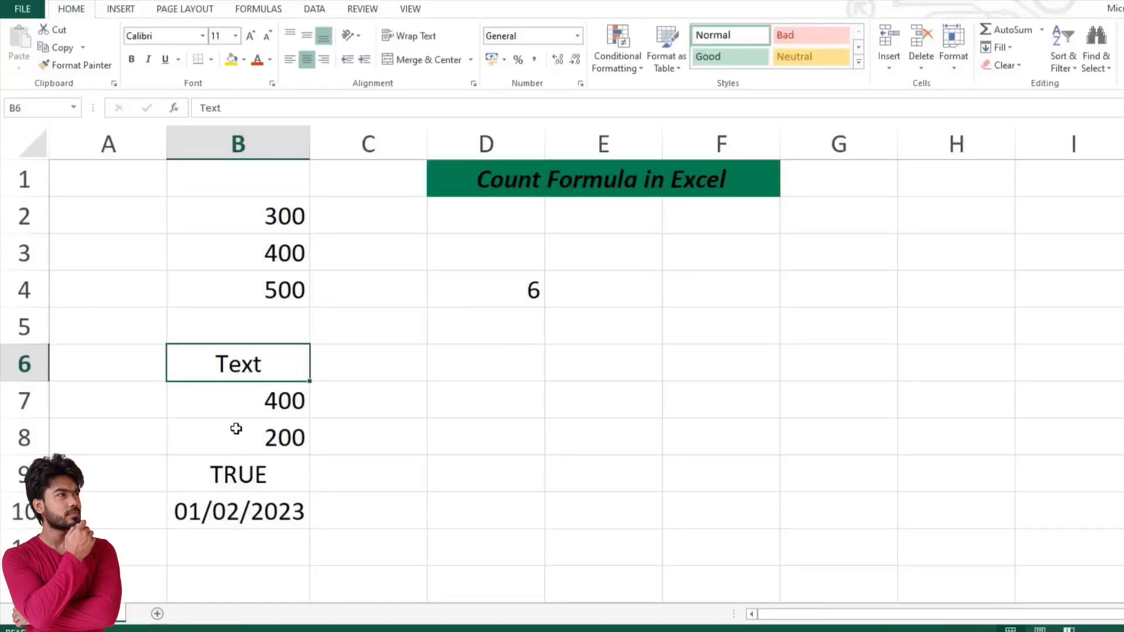
left_click(229, 464)
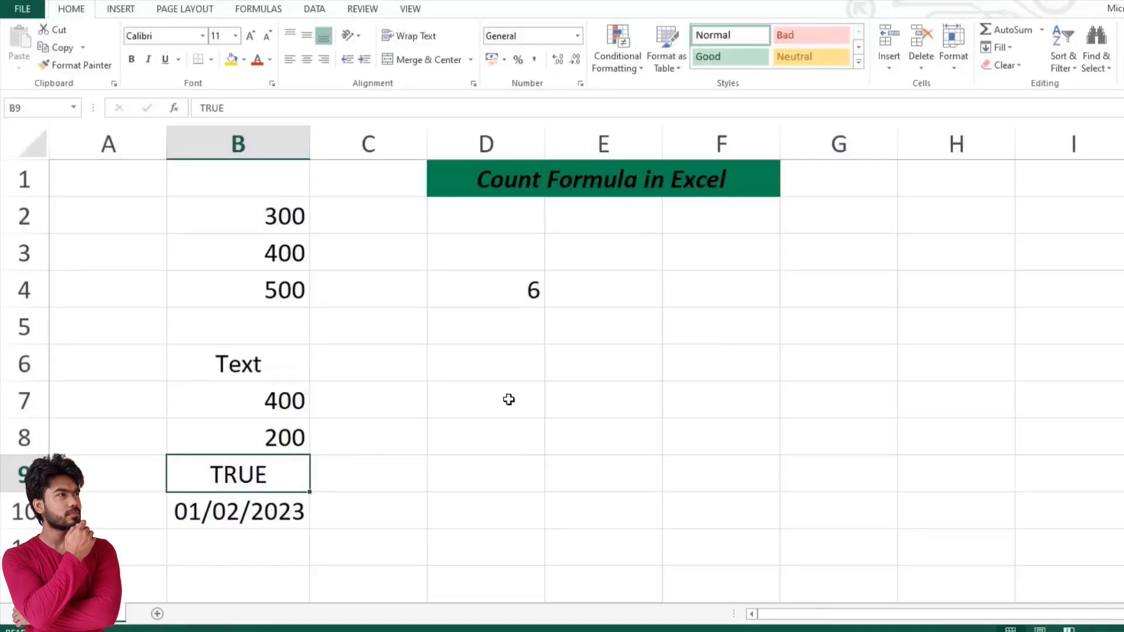
left_click_drag(261, 216, 261, 281)
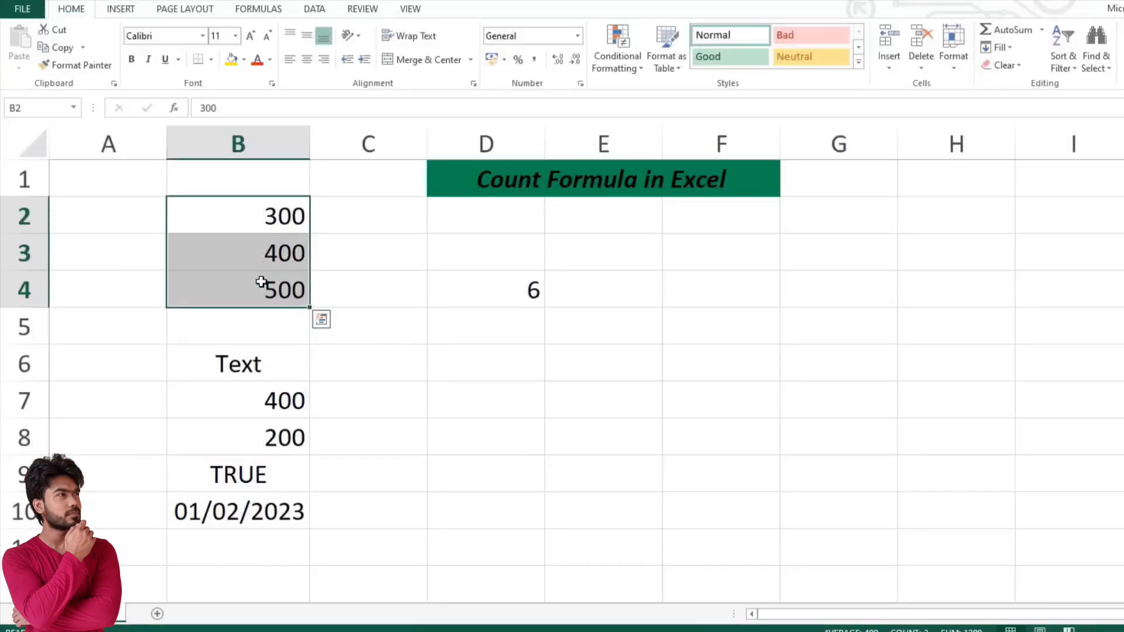